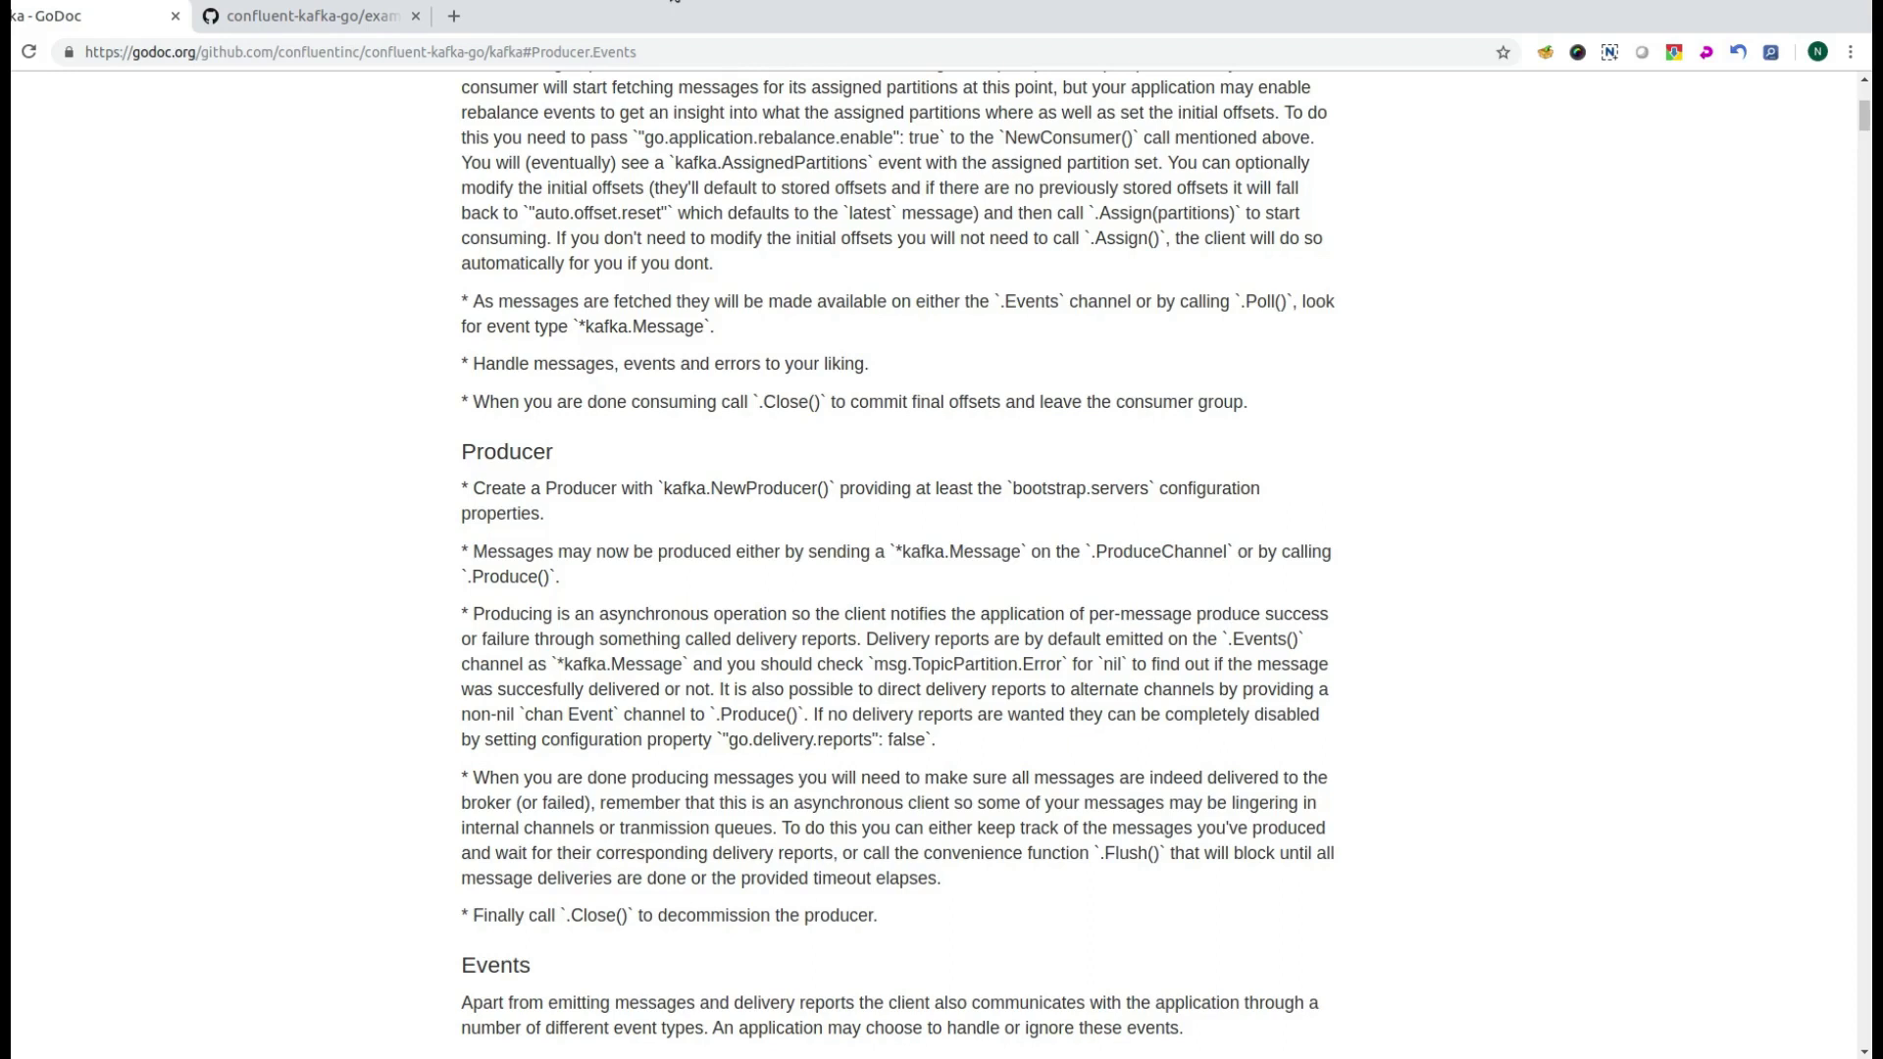
Follow the confluent-kafka-go link on GoDoc, then move to the GitHub tab with examples/consumer_example.
drag(1866, 116, 1866, 83)
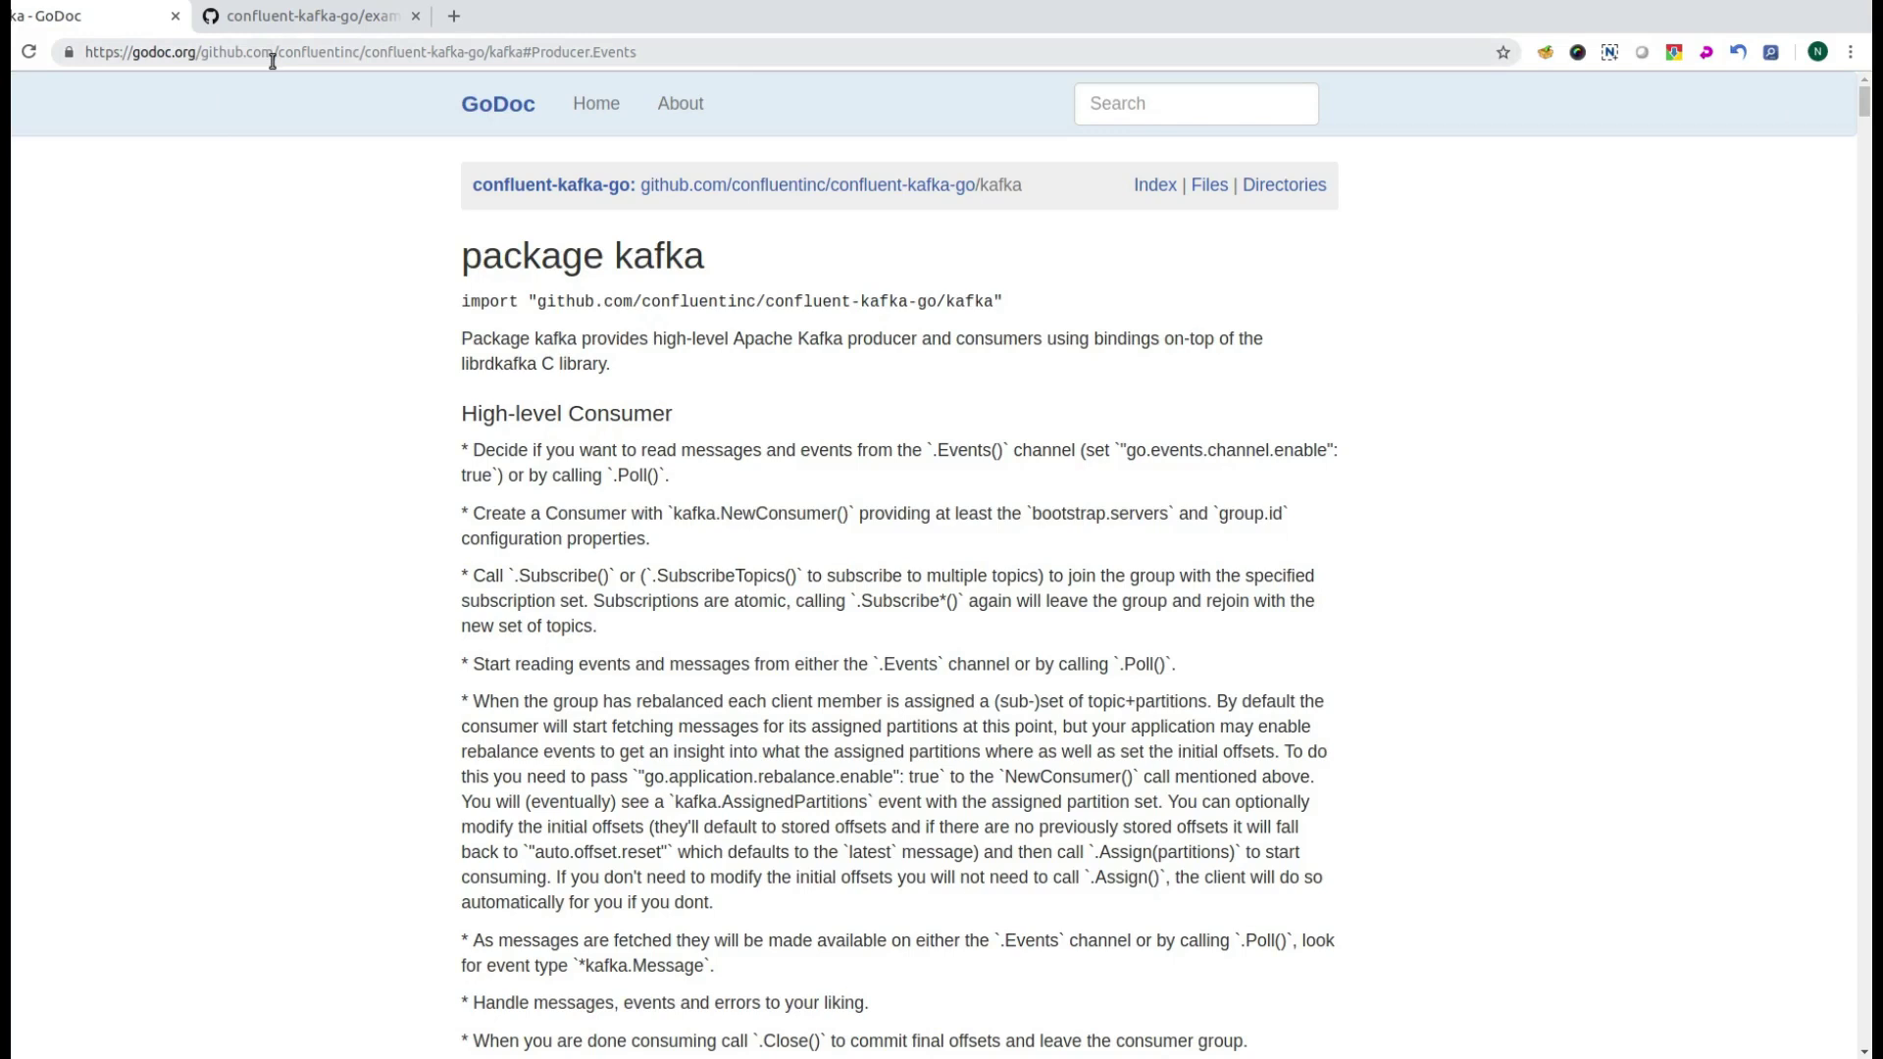
click(833, 191)
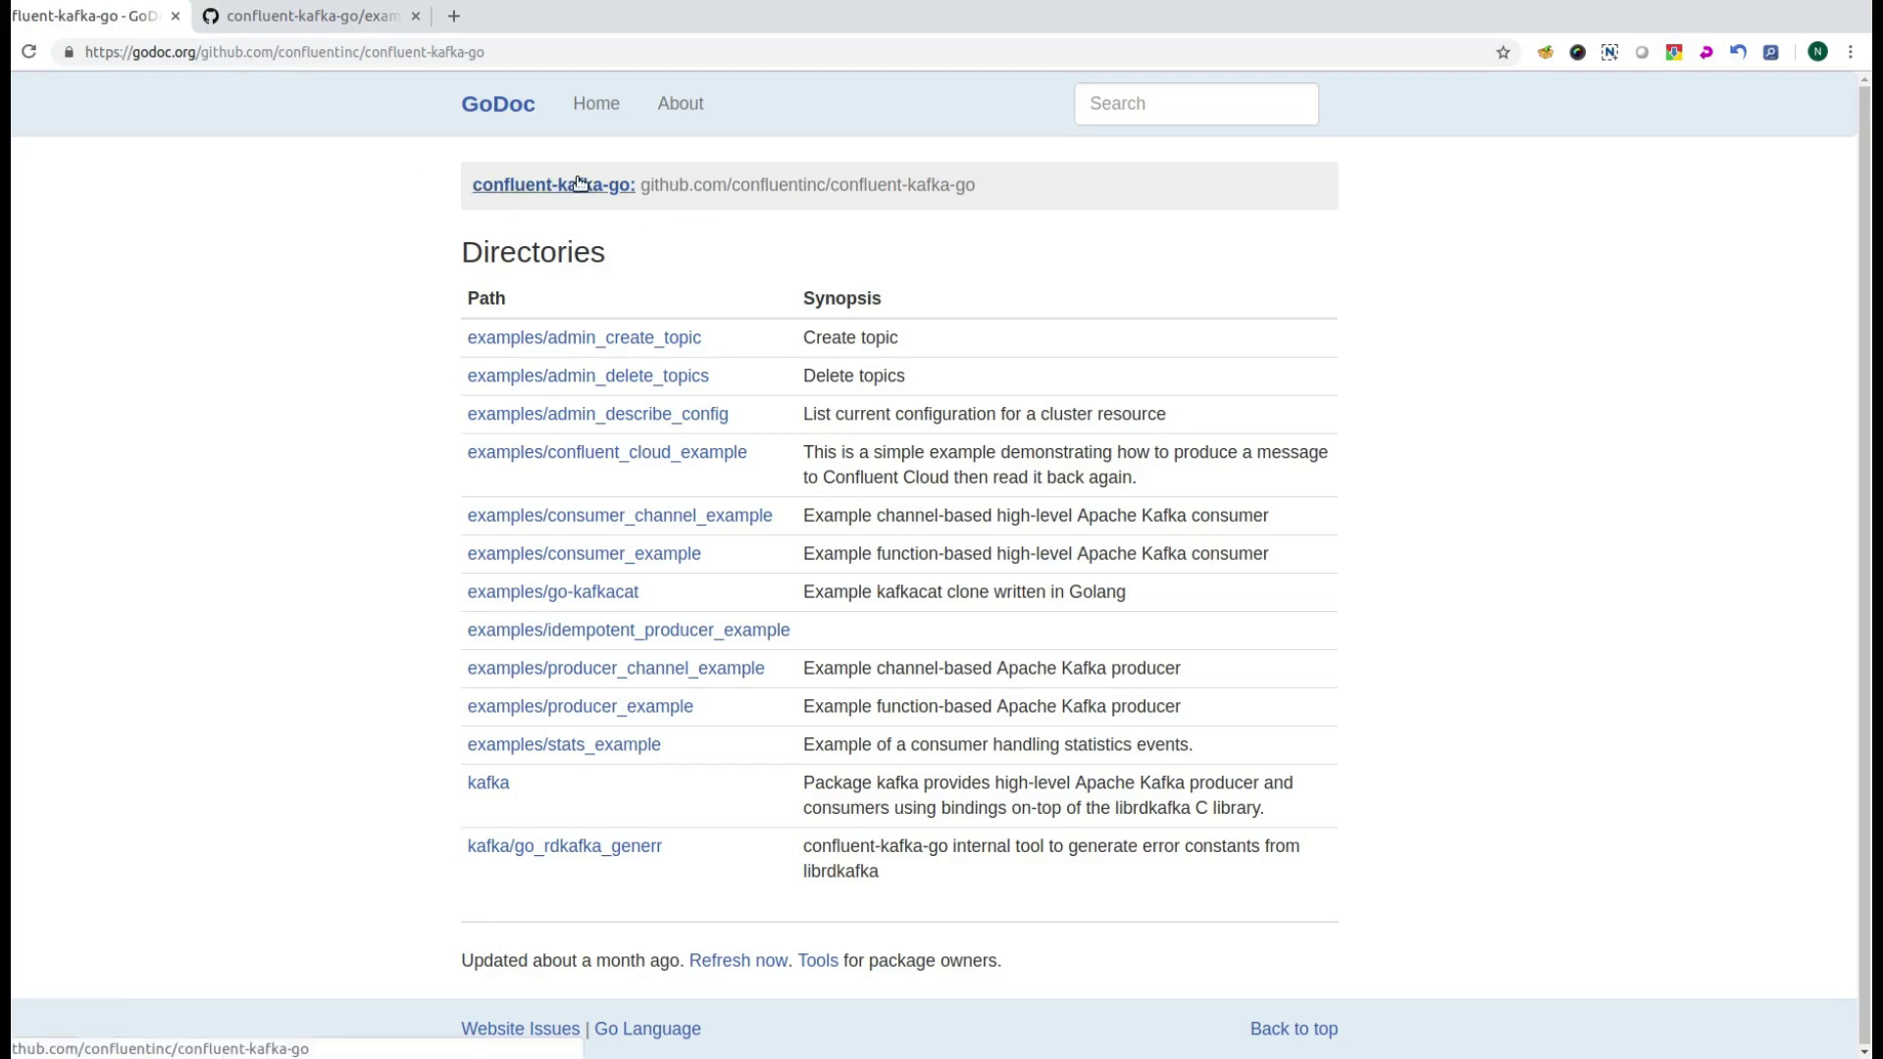
click(245, 14)
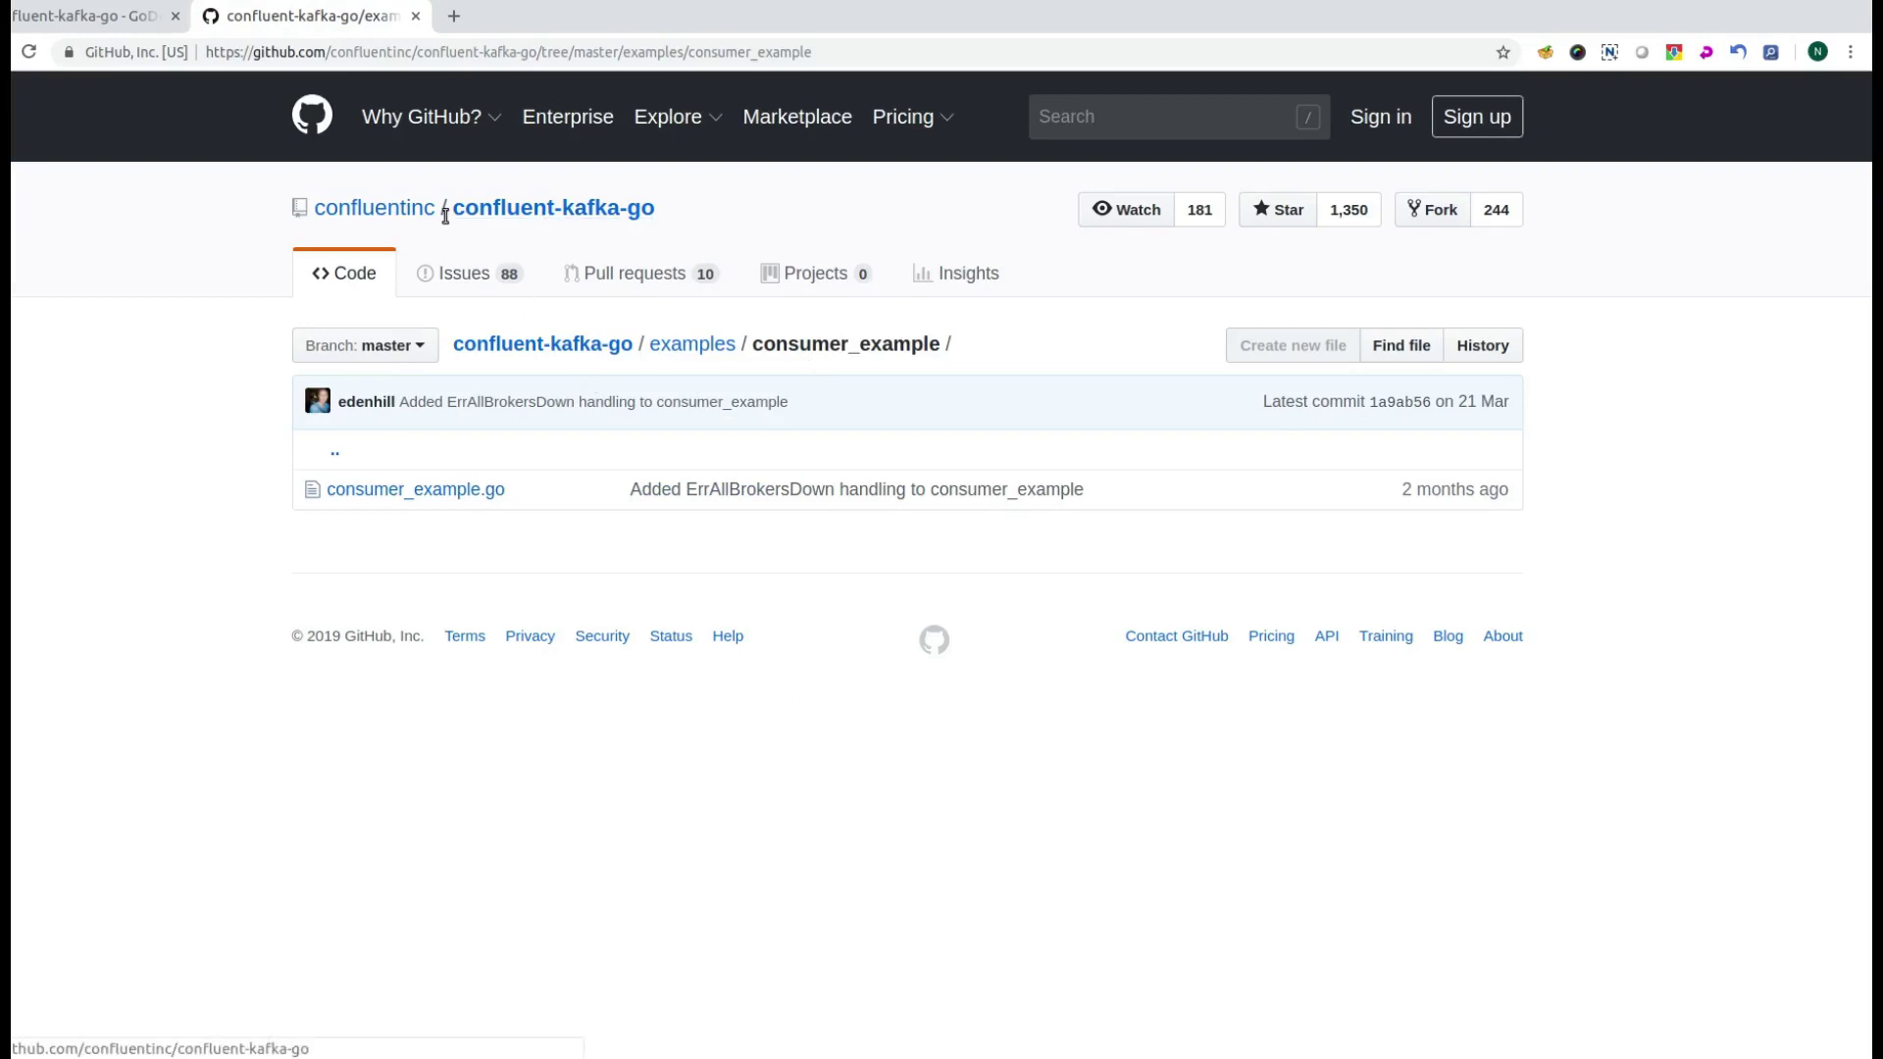
mouse_move(372, 217)
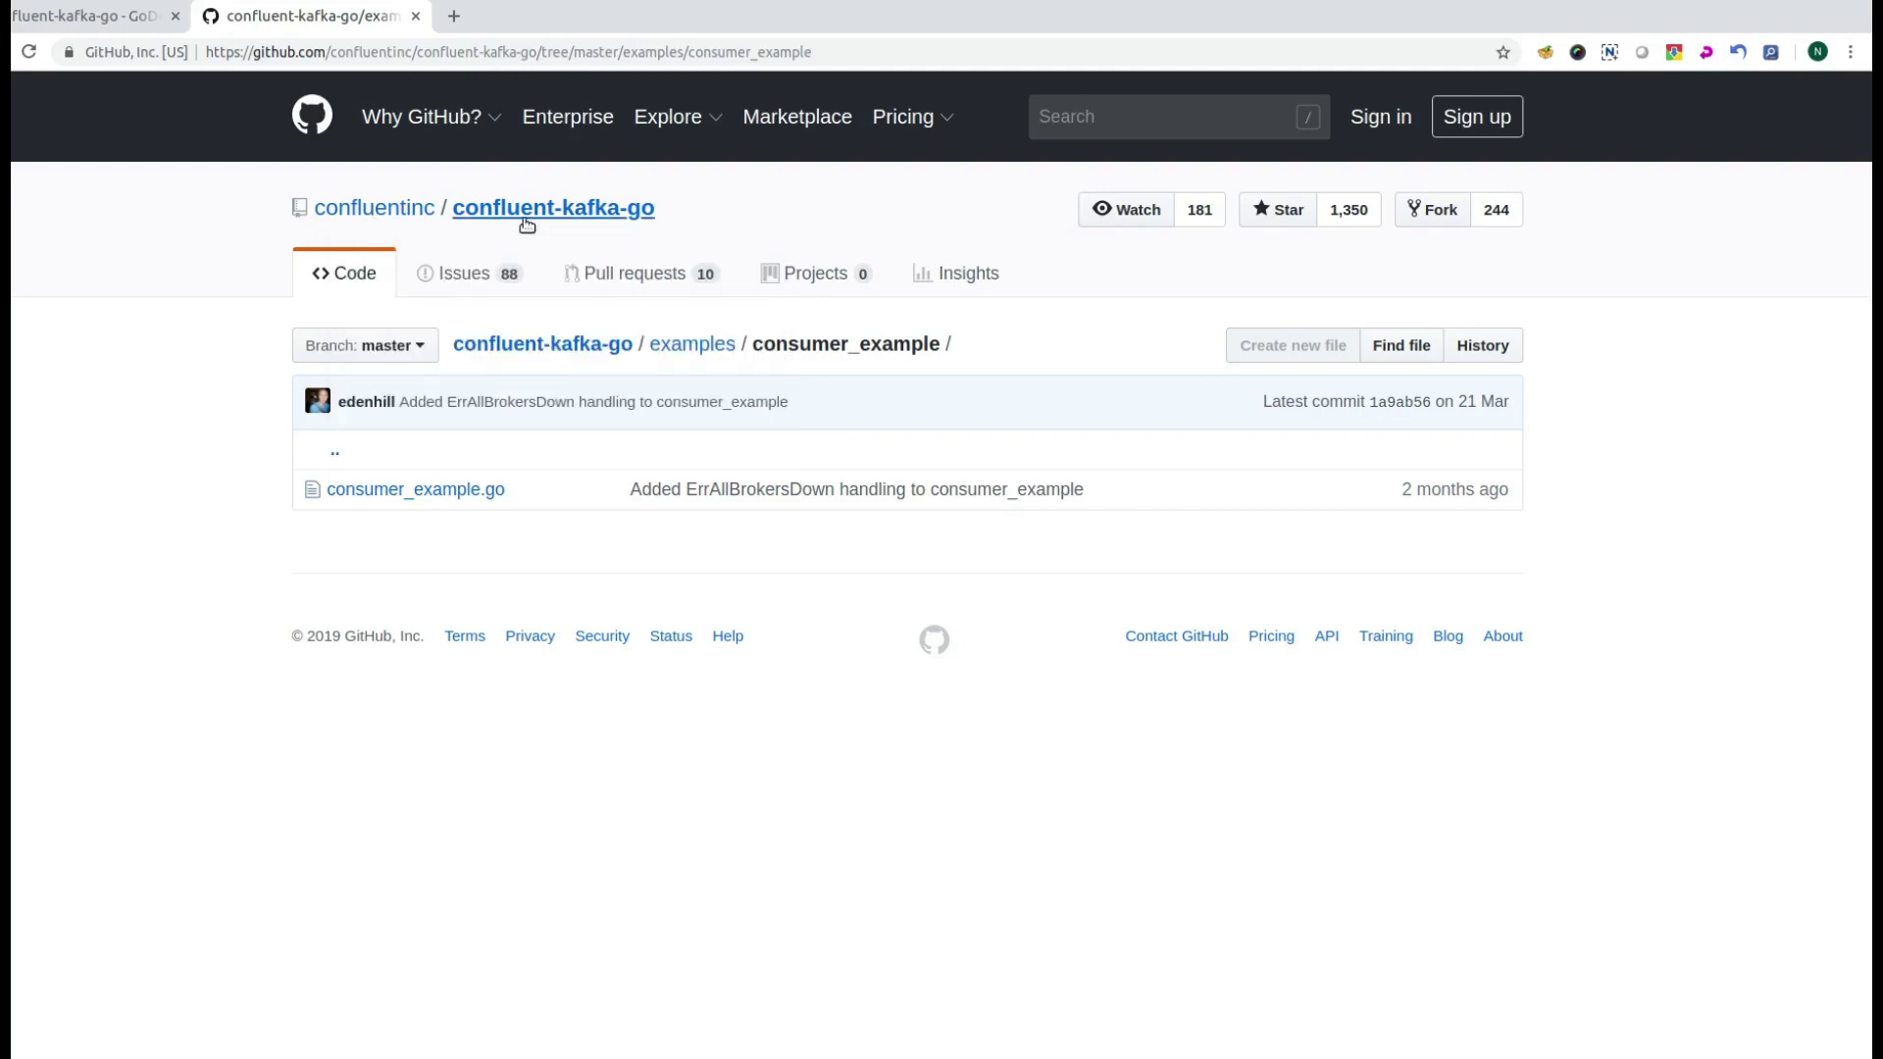
click(416, 208)
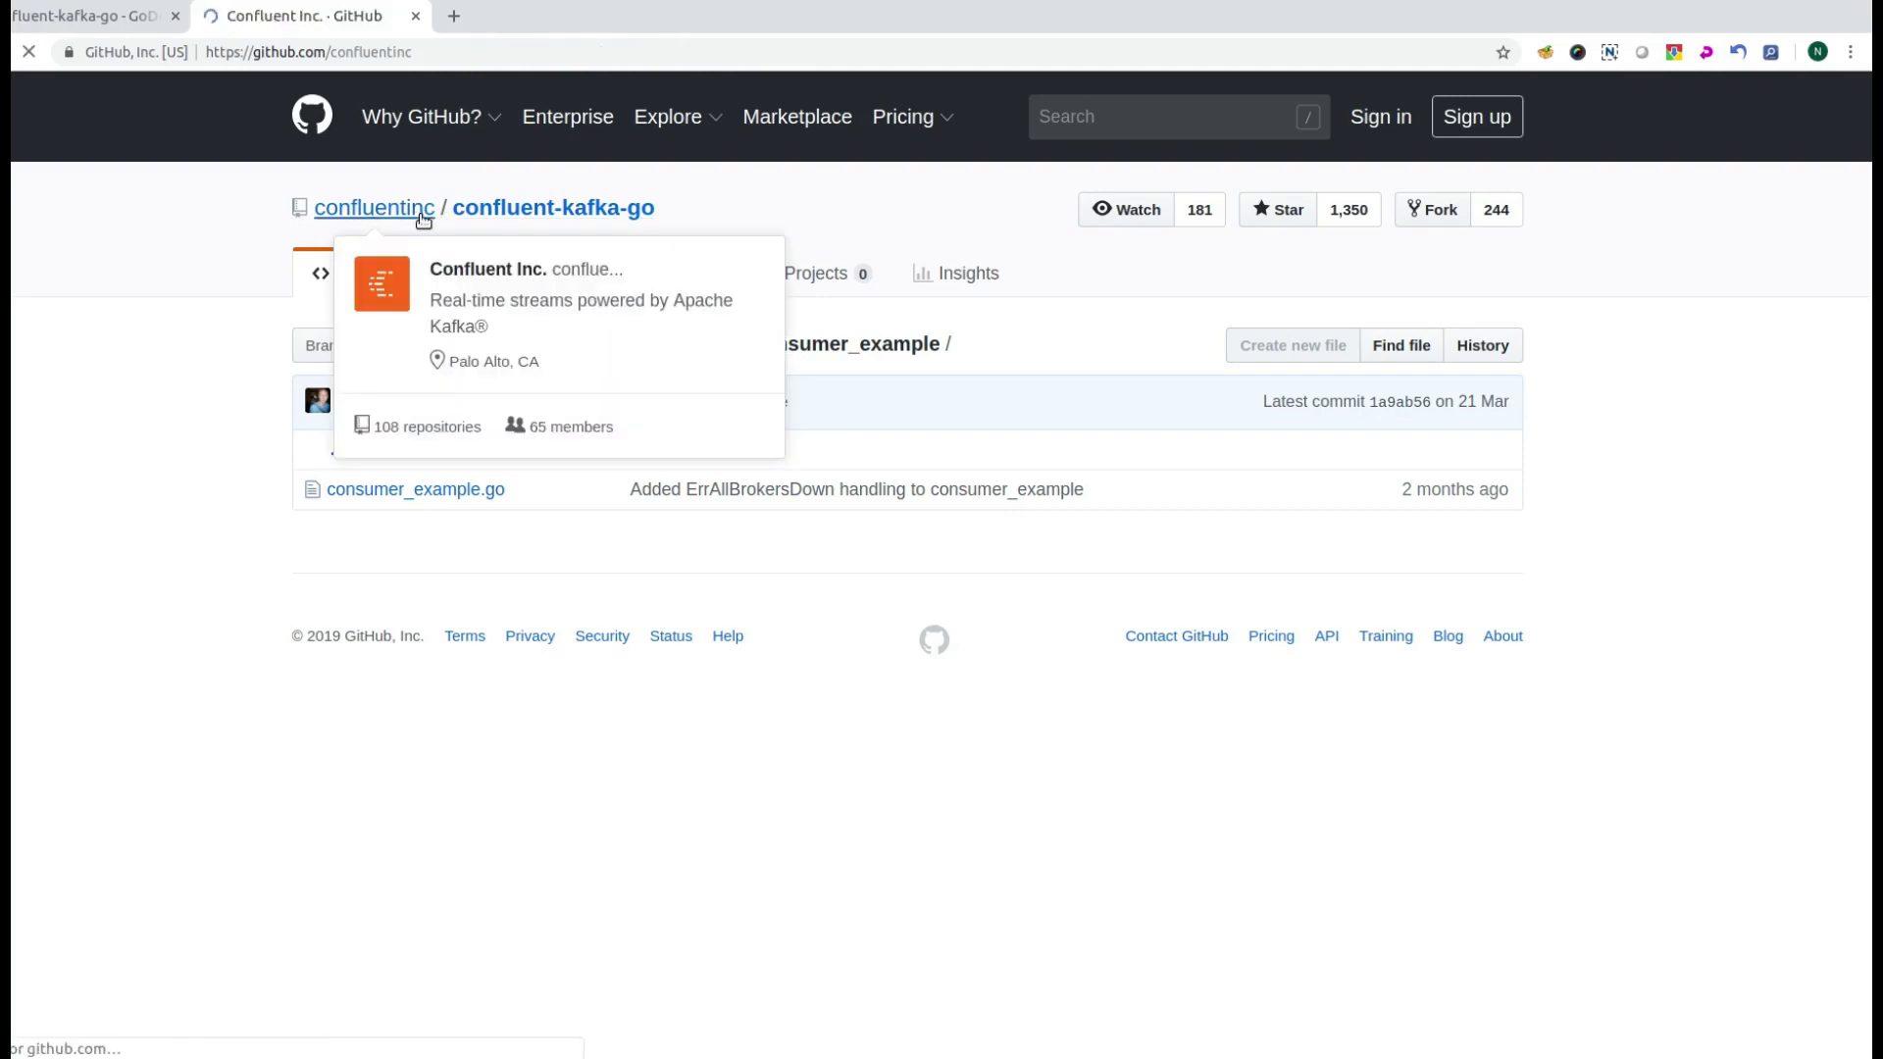
scroll(657, 666, down, 3)
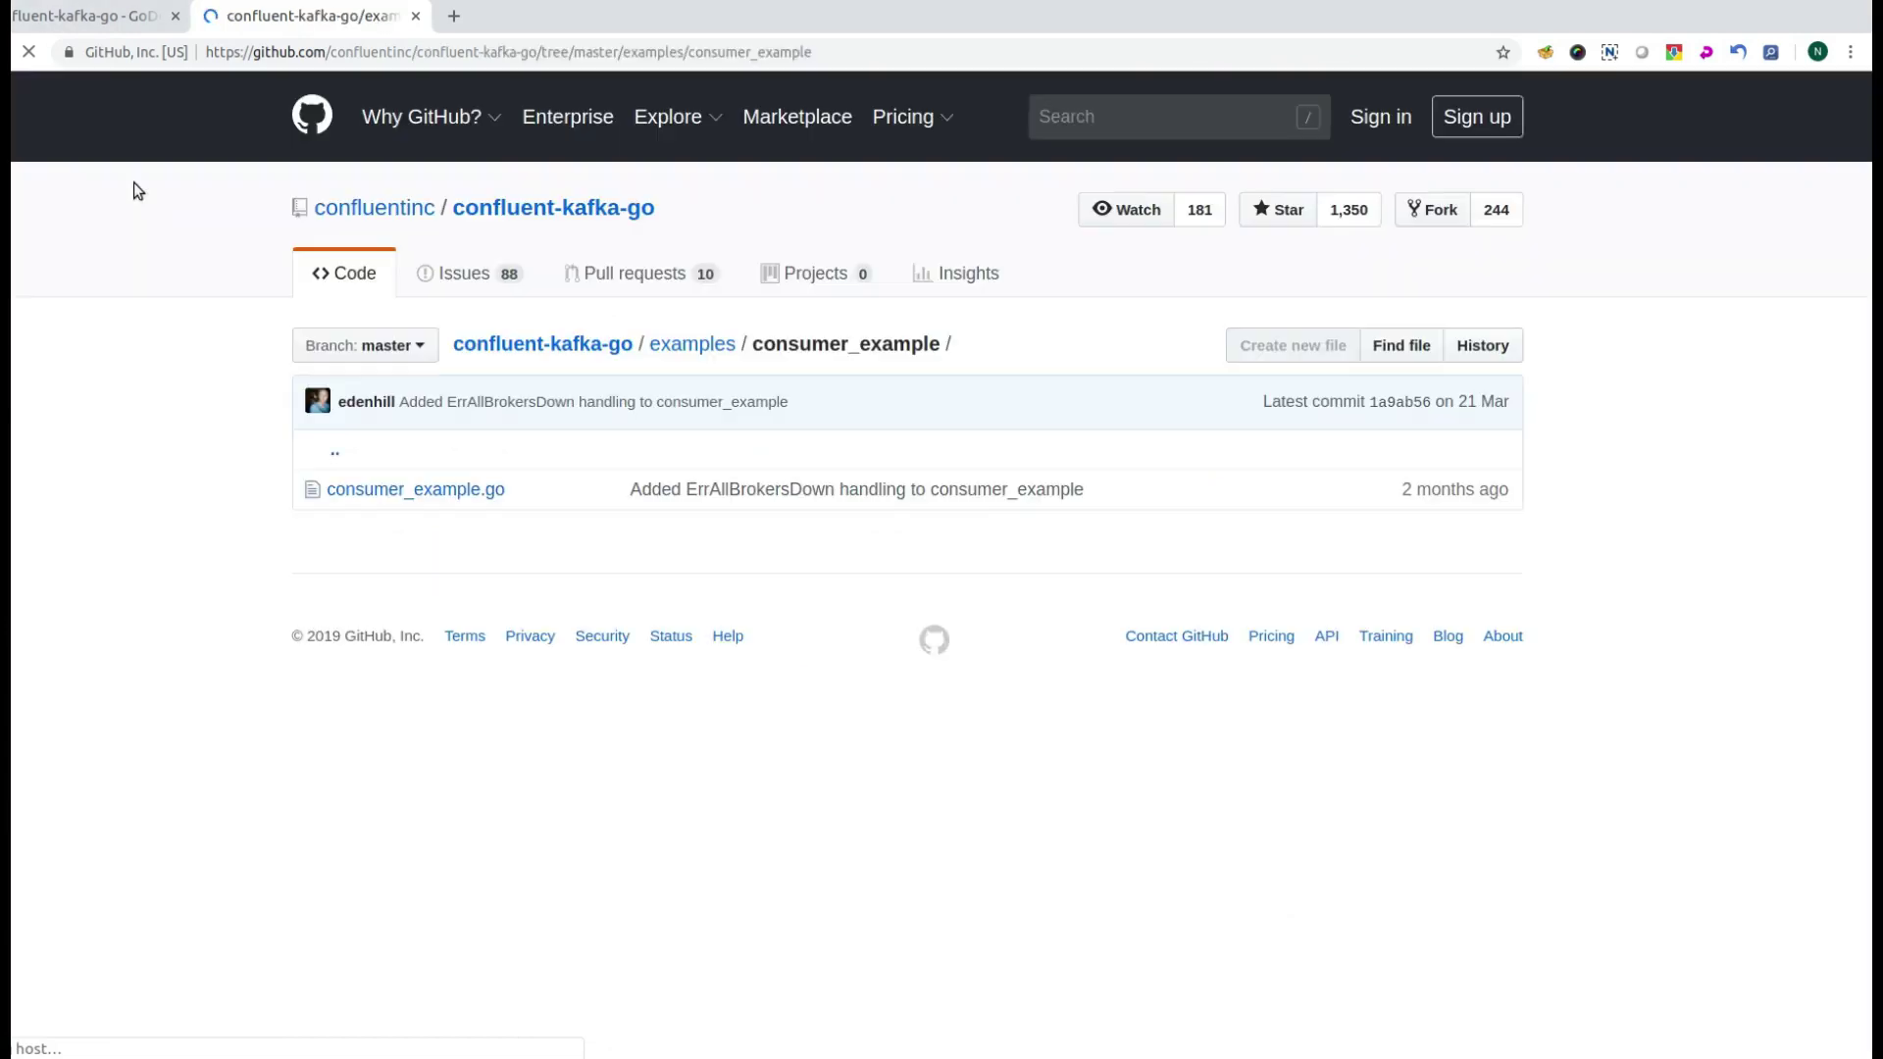
Open the confluent-kafka-go repository main page and scroll its README to Installing librdkafka.
click(581, 345)
scroll(996, 511, down, 20)
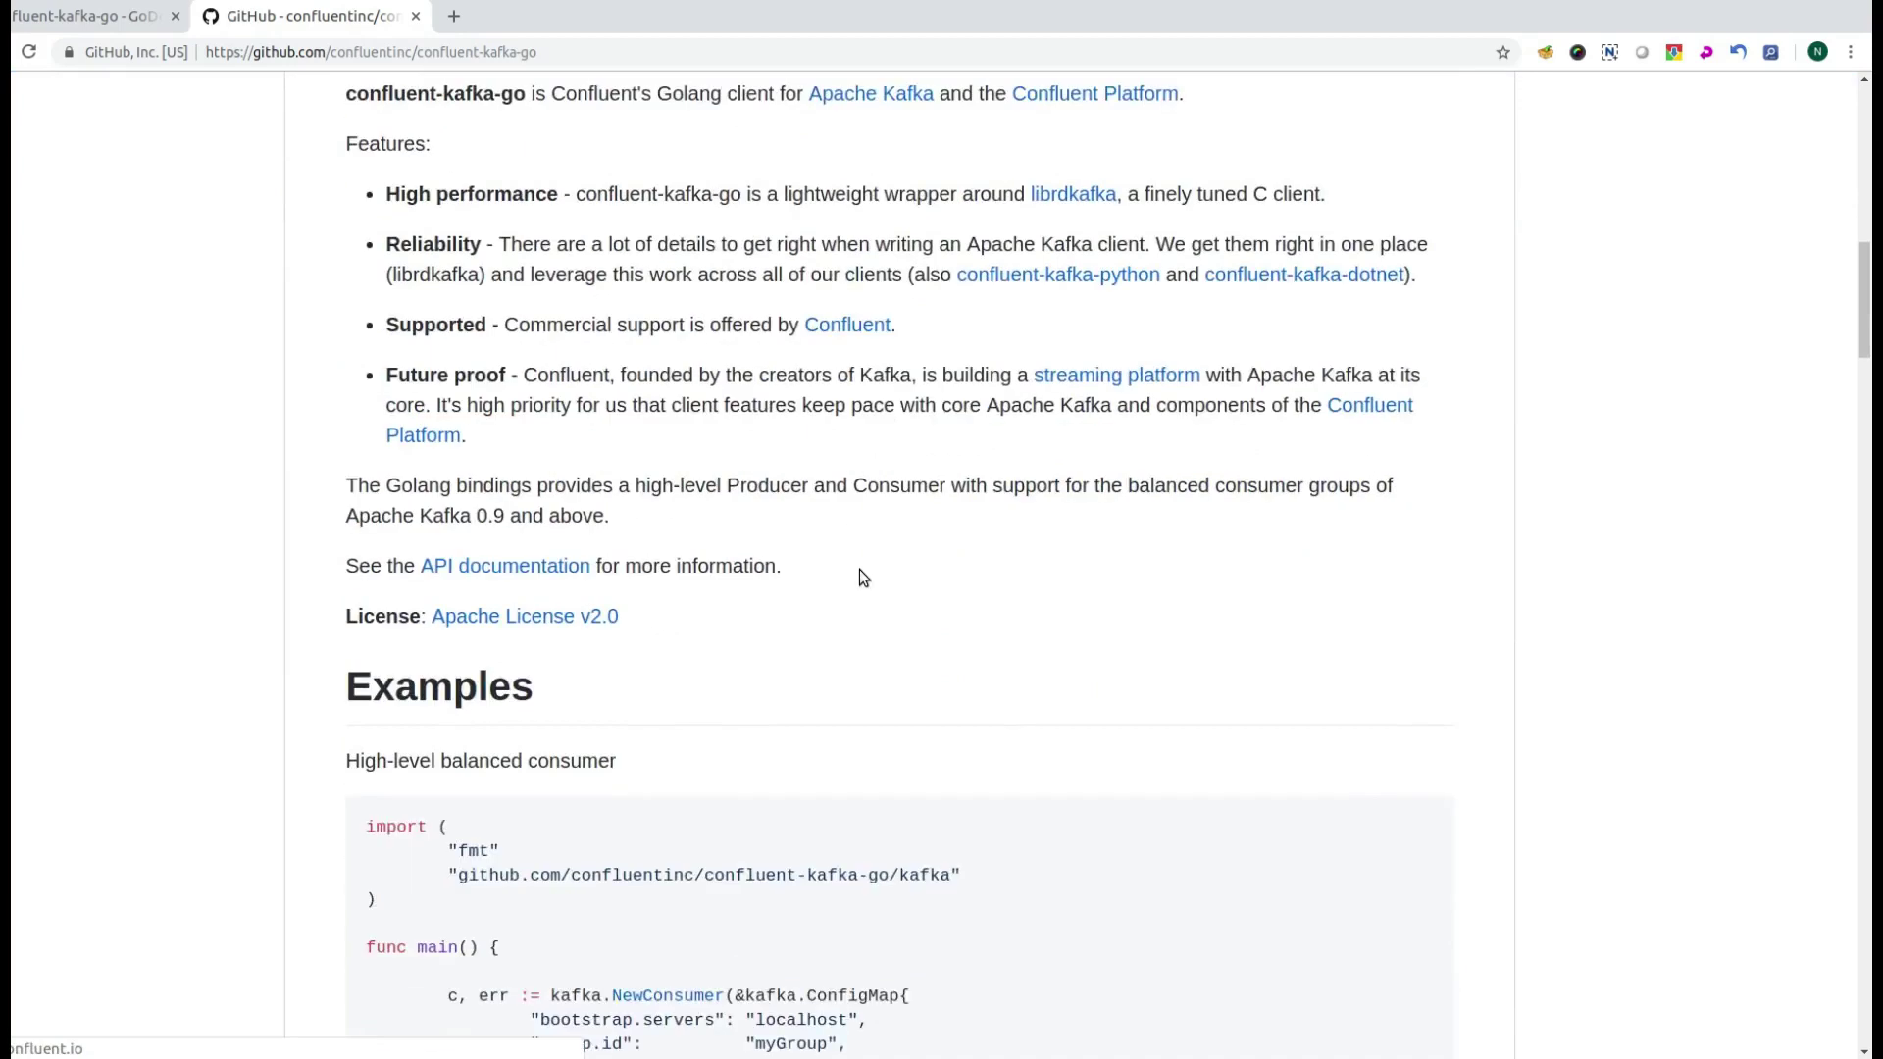
scroll(883, 556, down, 20)
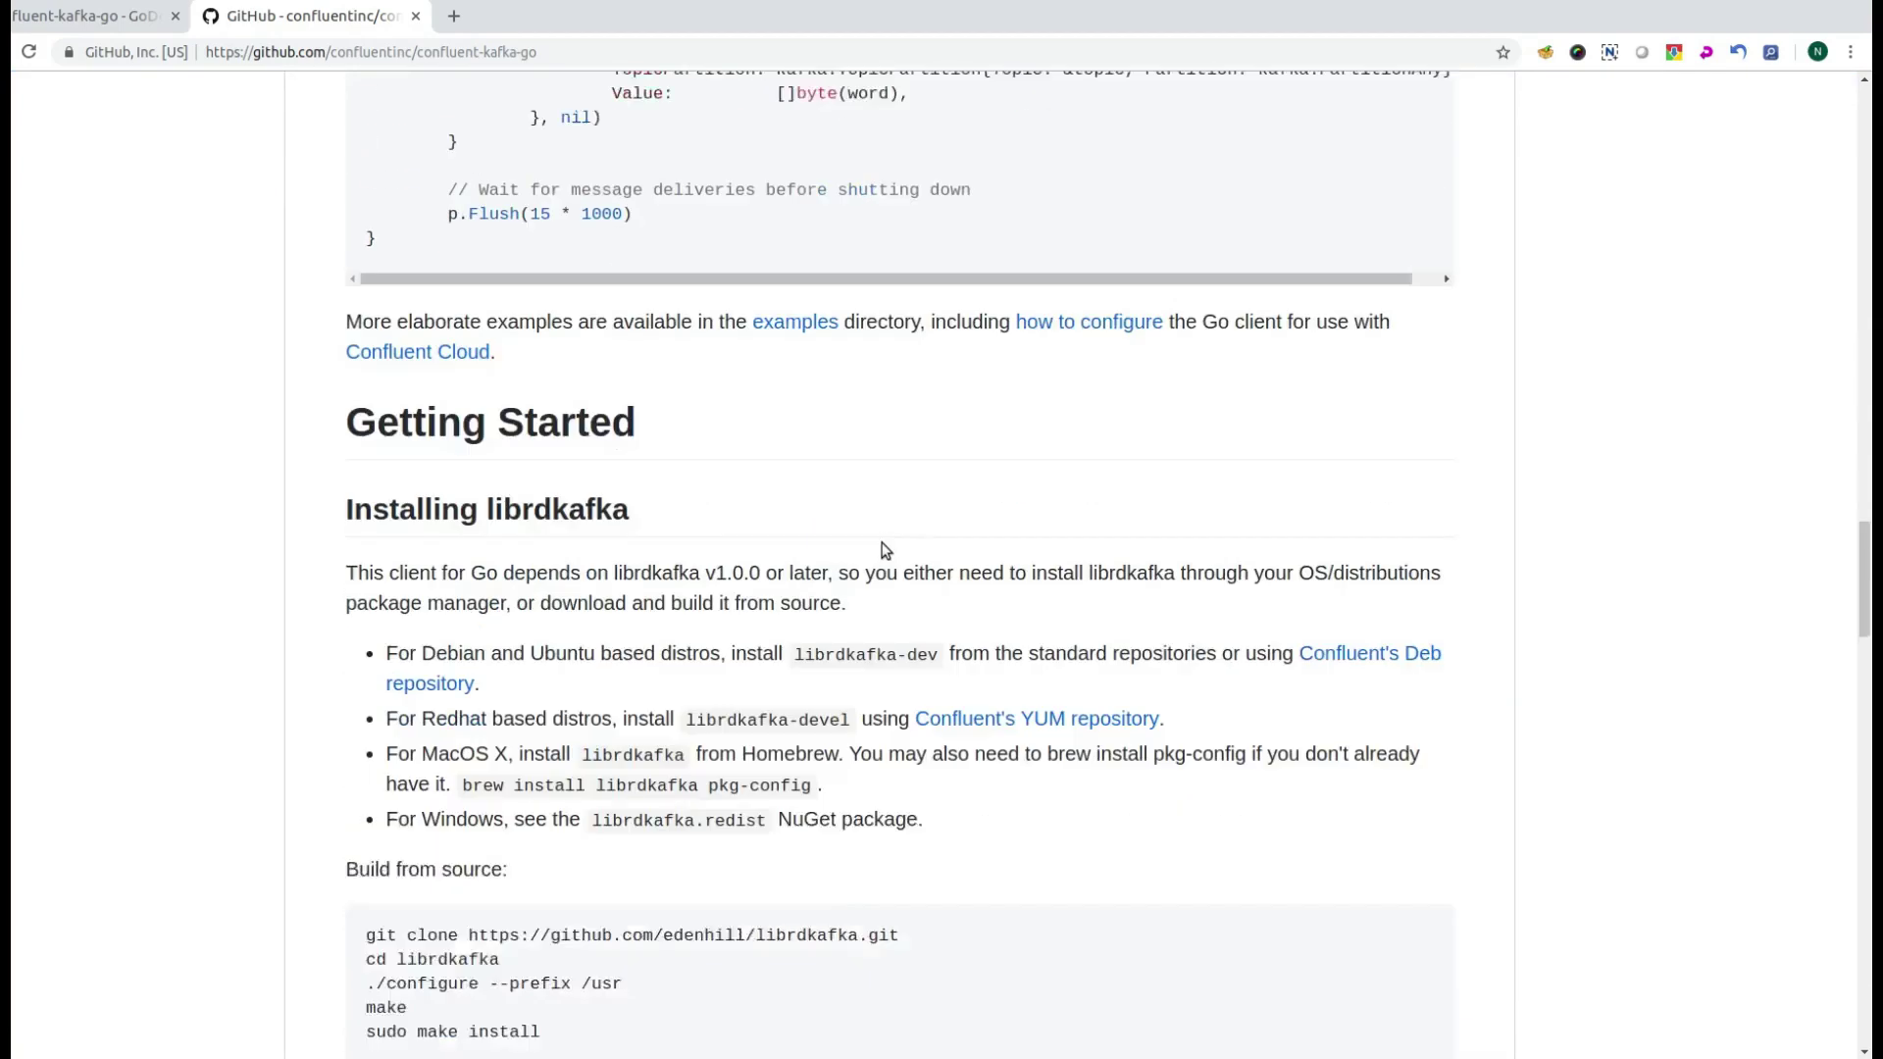
scroll(694, 419, up, 3)
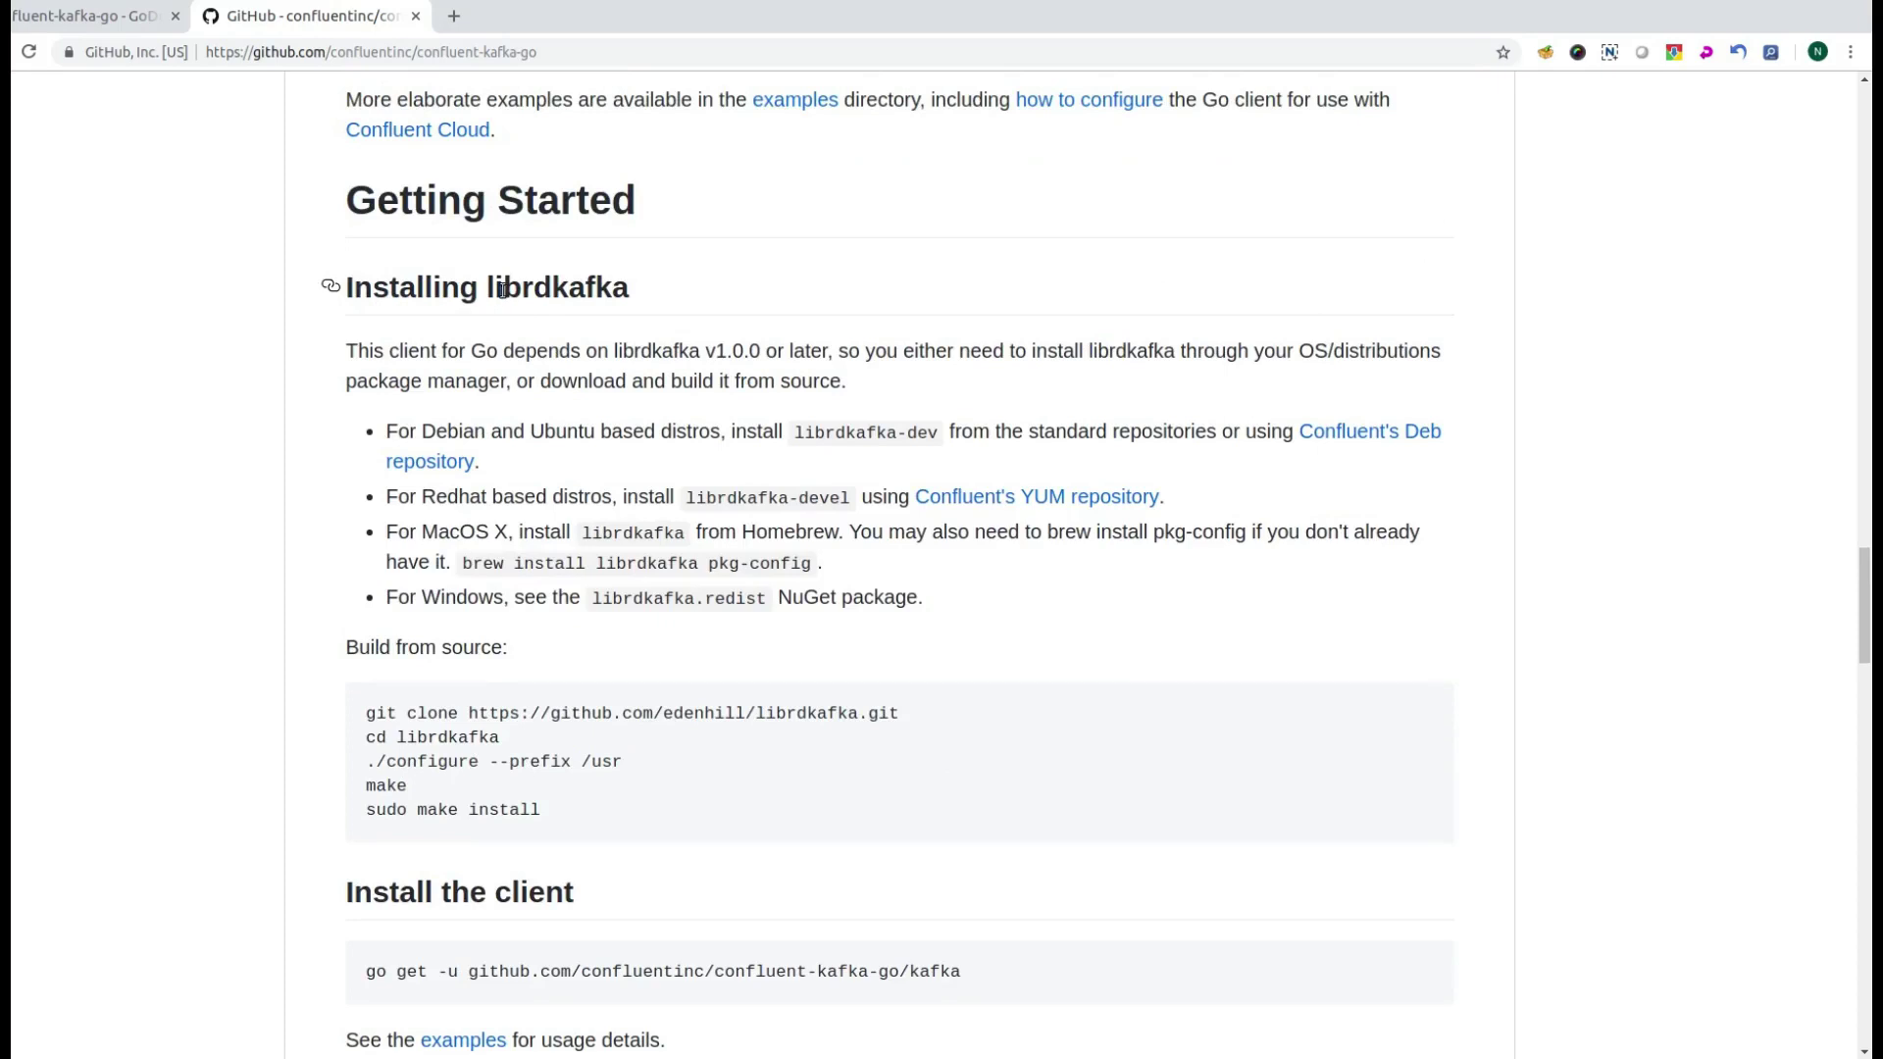
scroll(484, 702, down, 3)
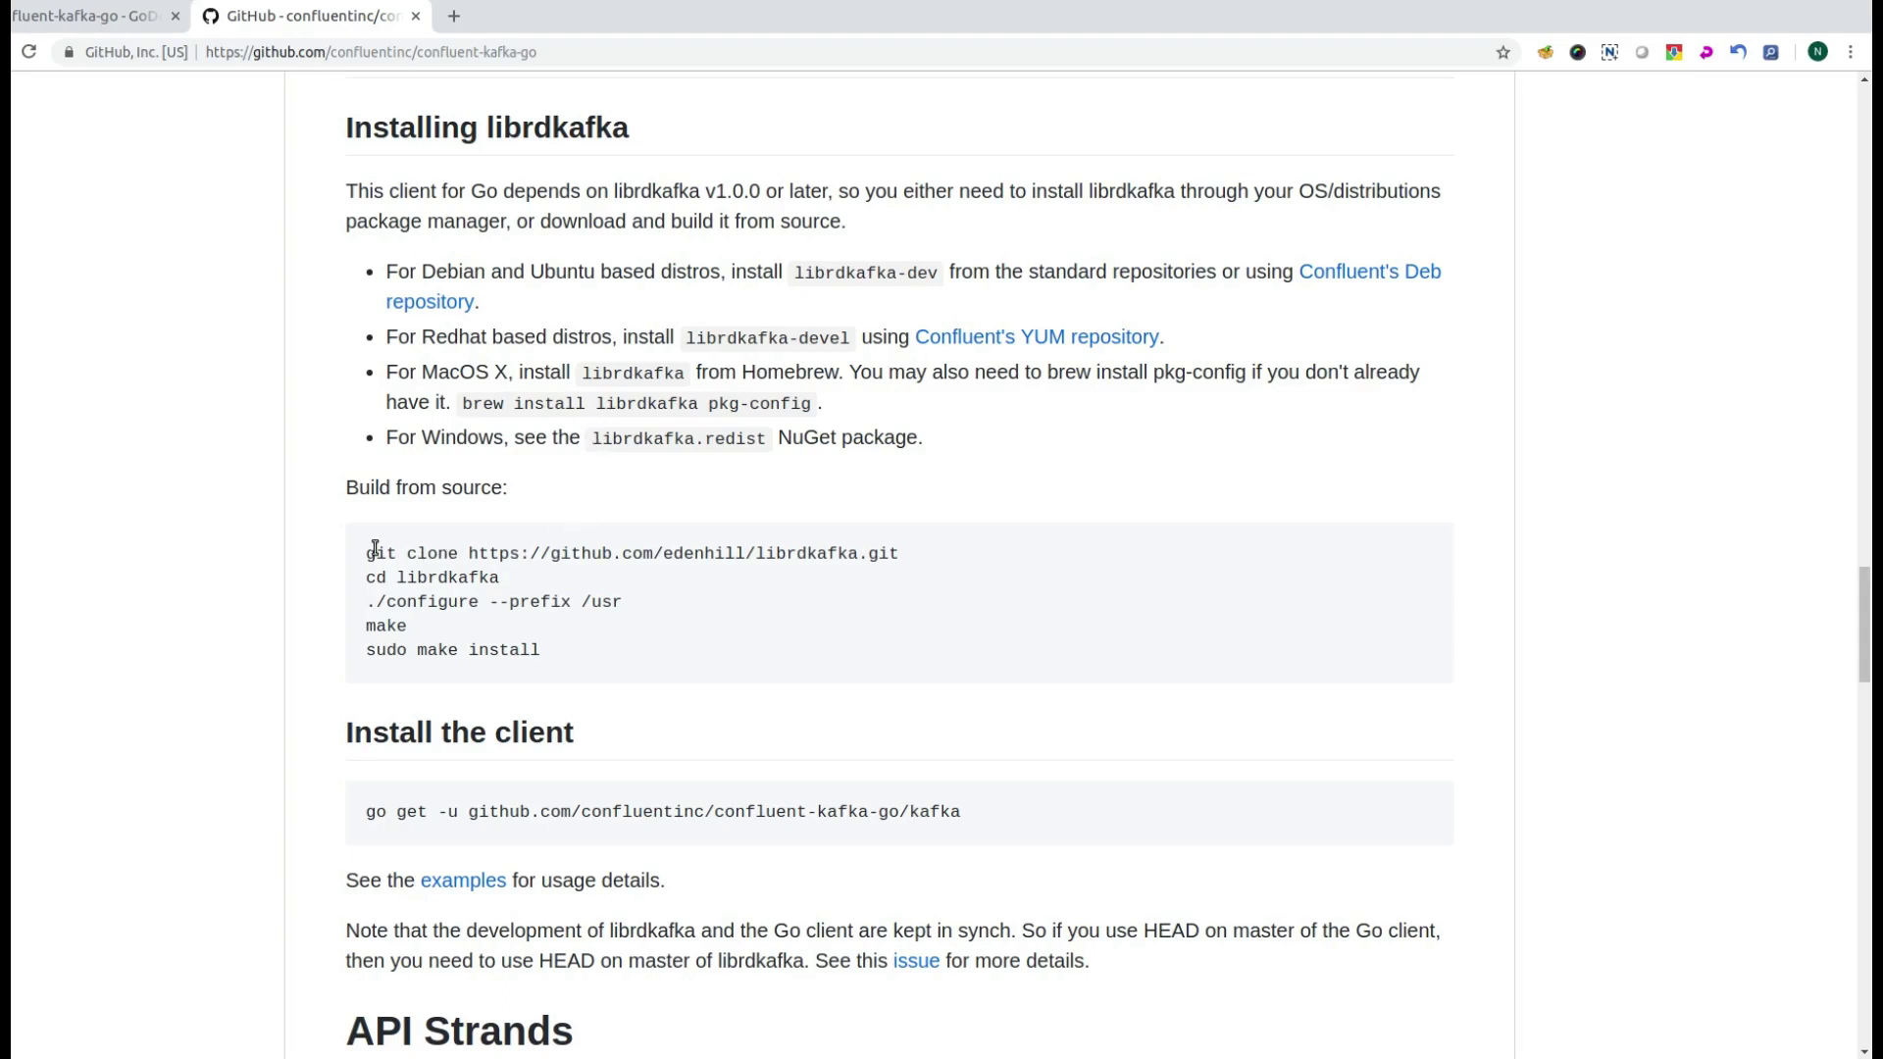
Select the full librdkafka git clone command line from the build-from-source instructions.
drag(376, 548, 378, 520)
scroll(420, 479, down, 1)
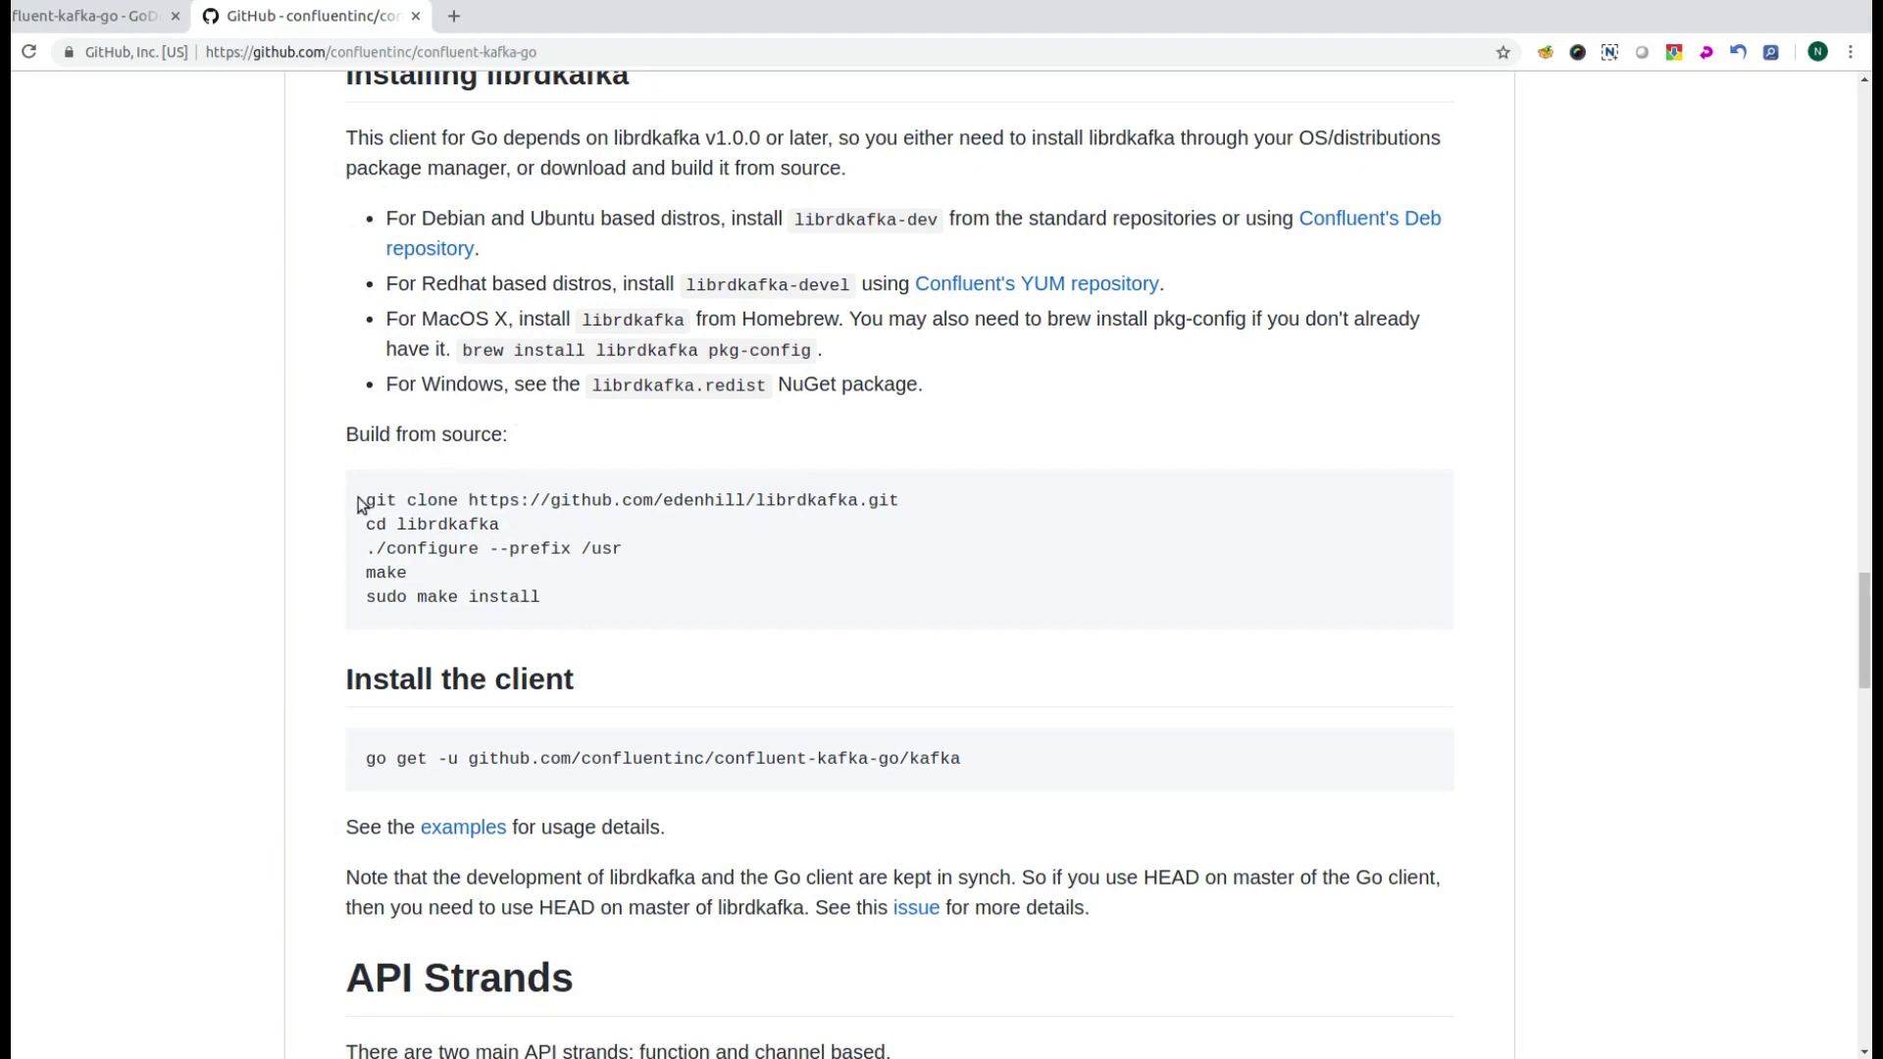
drag(377, 500, 1010, 506)
click(1010, 506)
triple_click(955, 496)
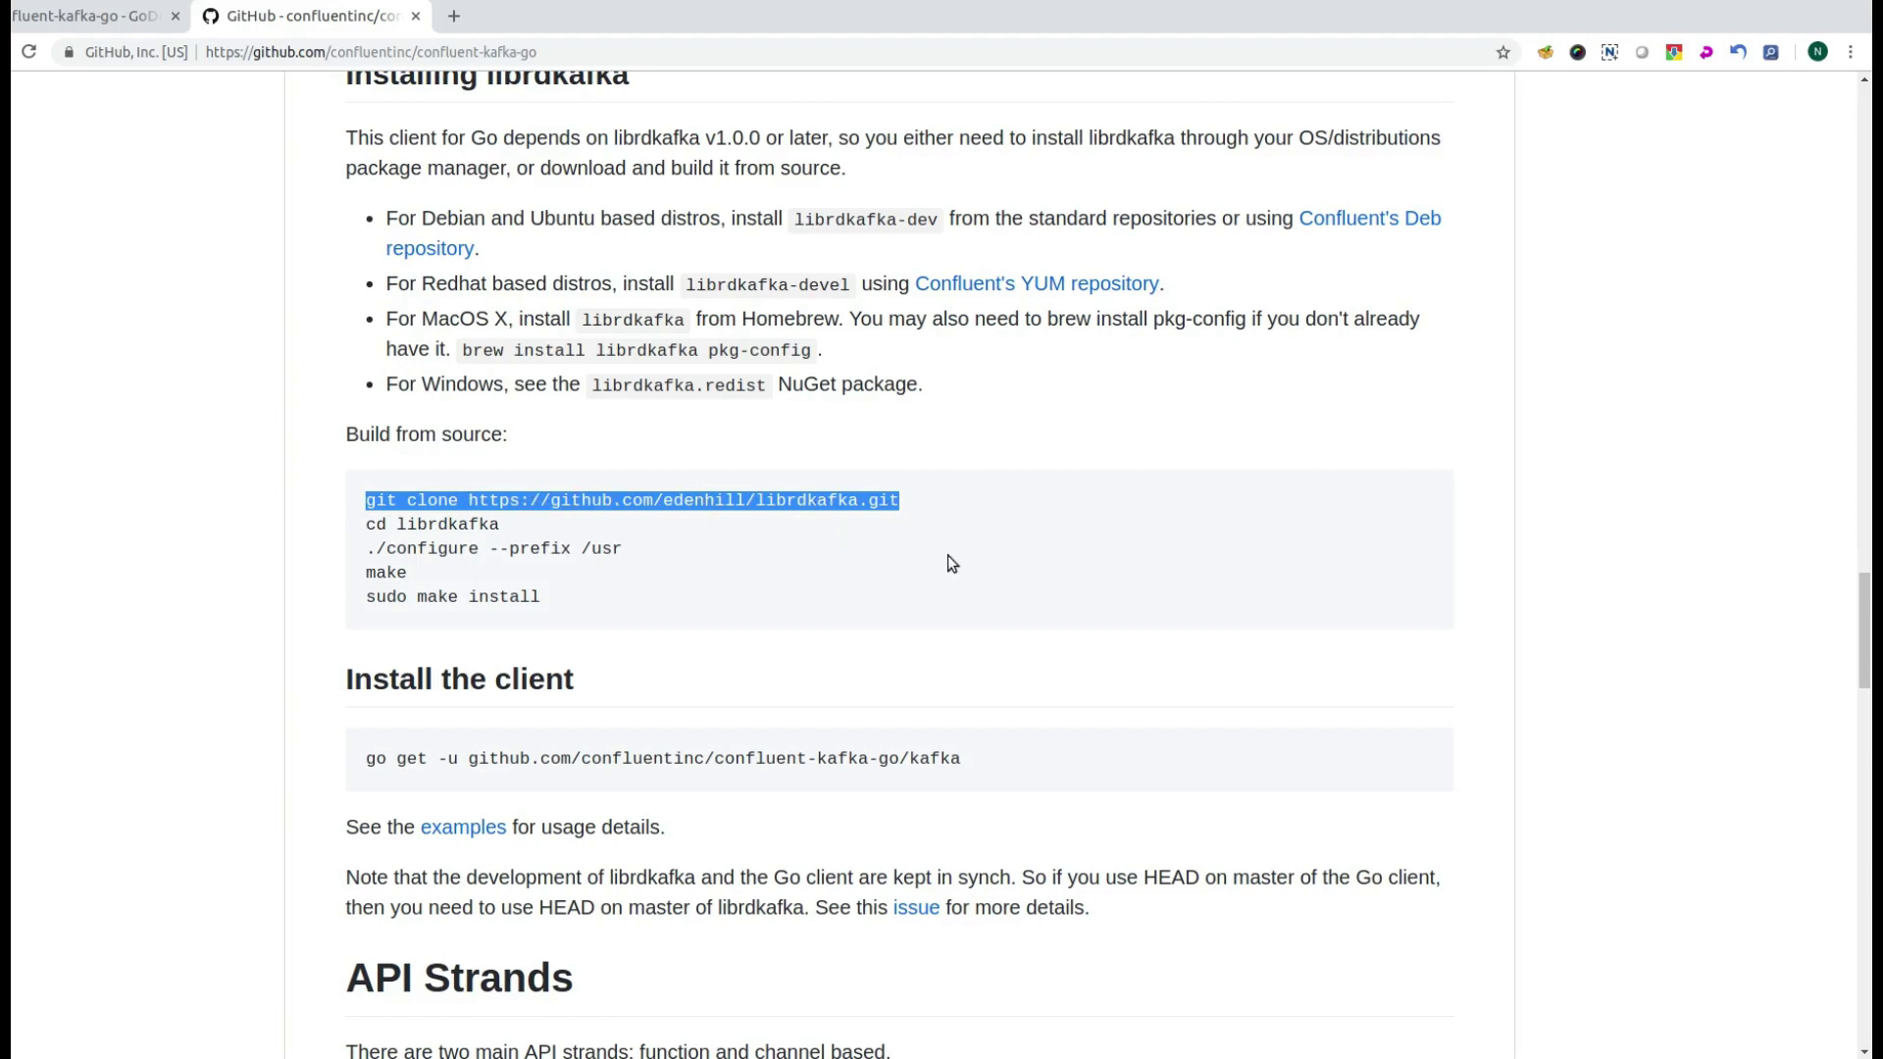
Clear the terminal, move up to Setups and create a kafka-go-client directory.
key(alt+Tab)
key(alt+Tab)
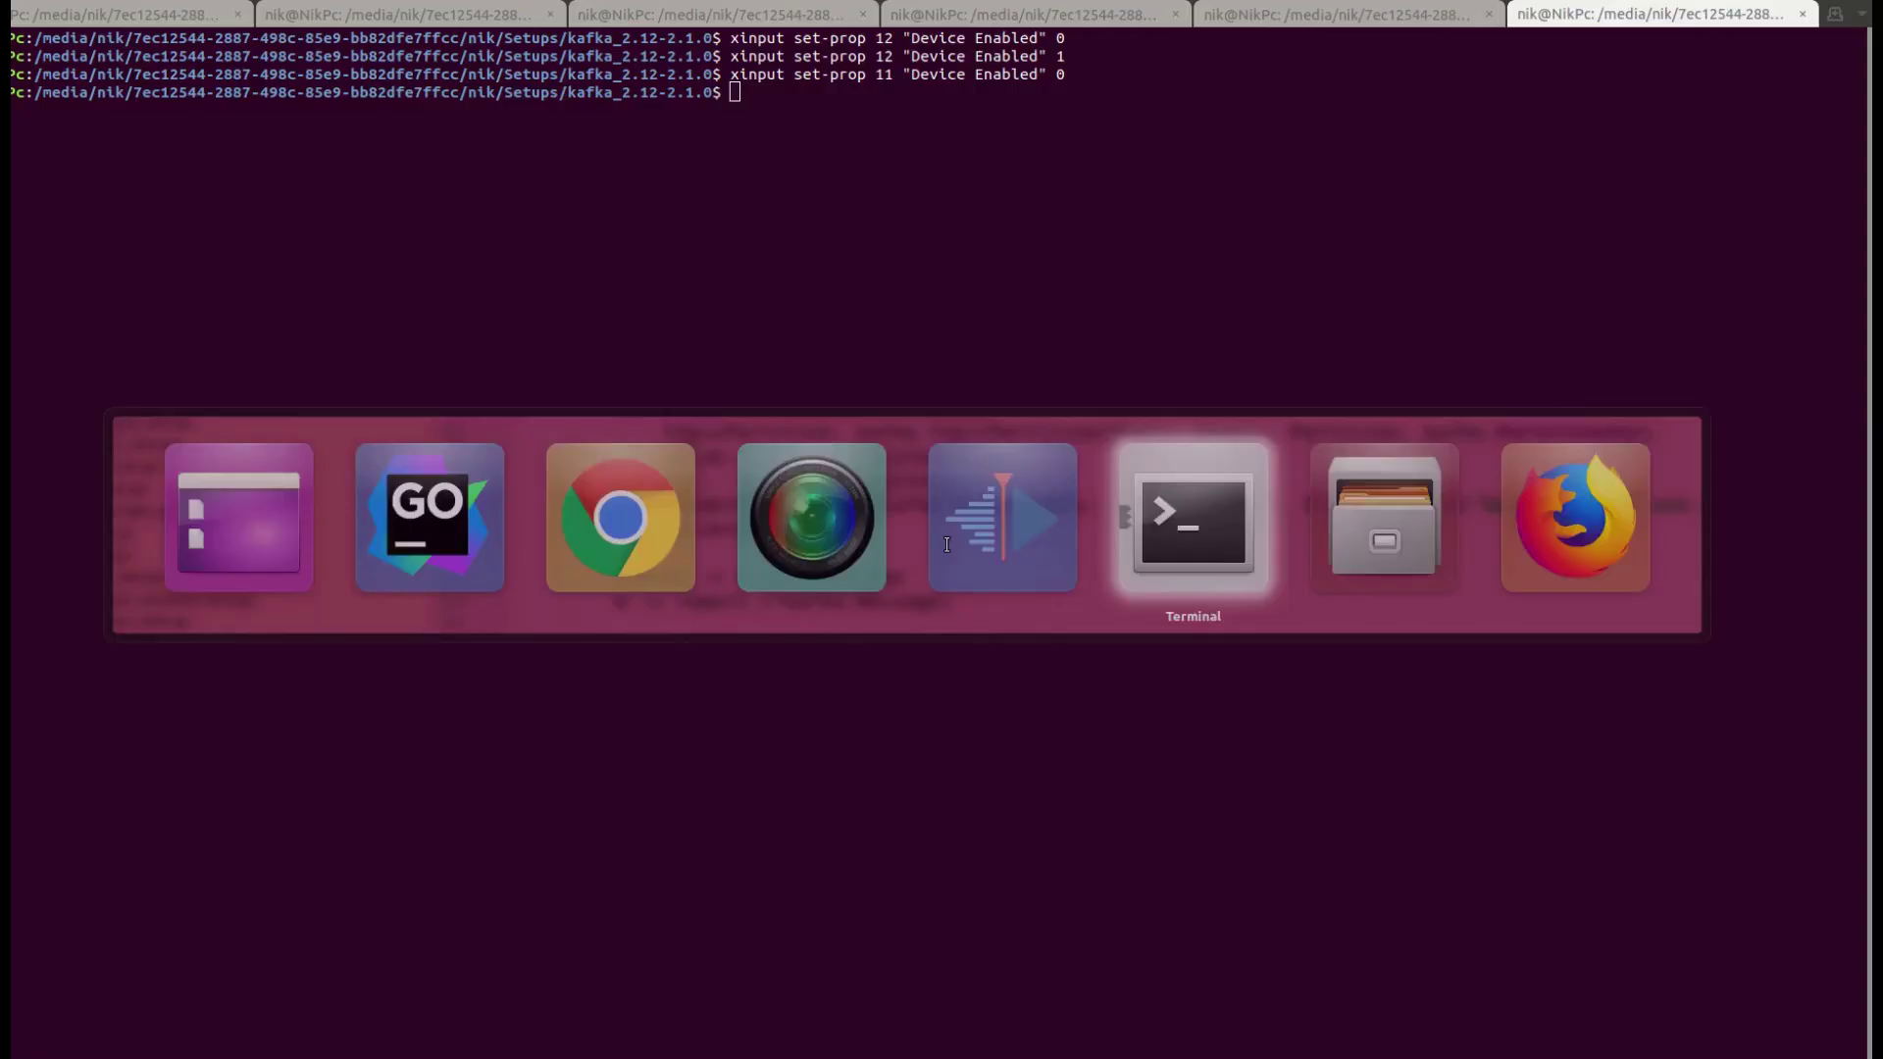
text(clear)
key(Return)
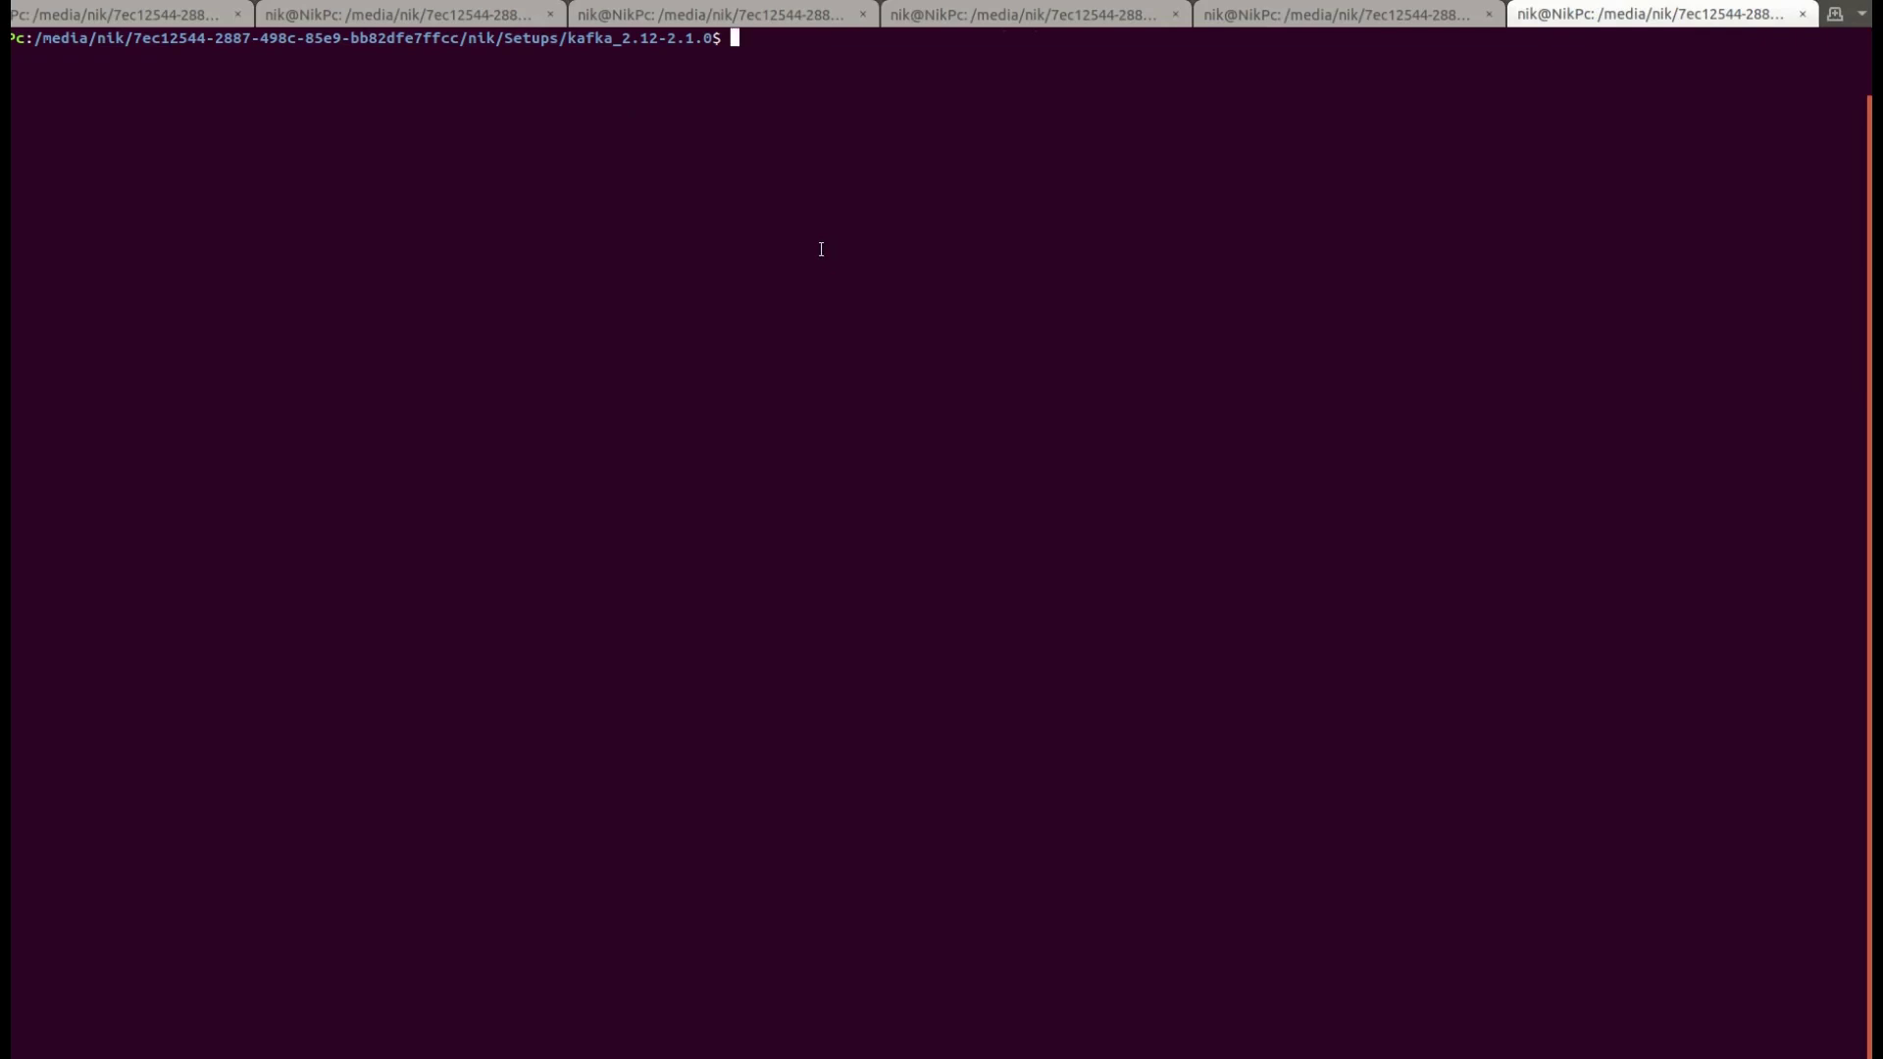
text(cd ..)
key(Return)
text(mkdir )
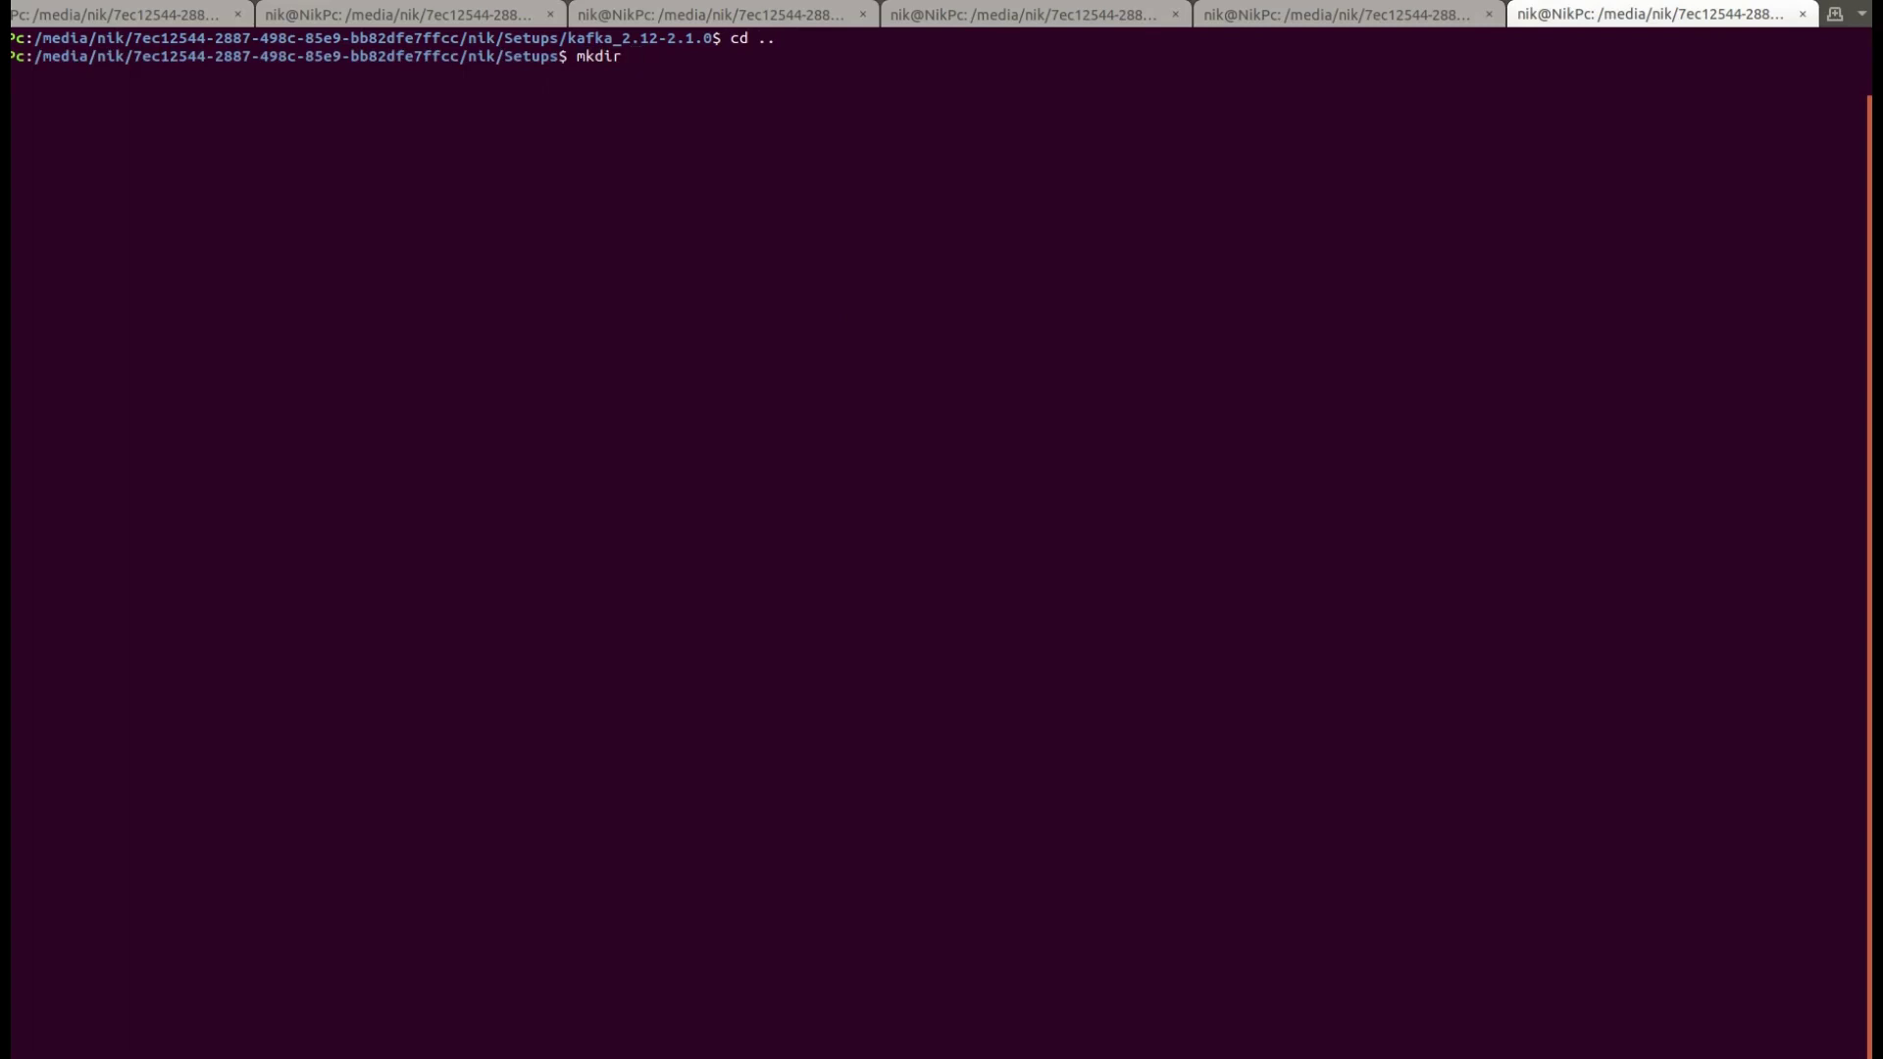
text(kafka-go-client)
key(Return)
Enter kafka-go-client and run the pasted librdkafka git clone command.
text(cd ka)
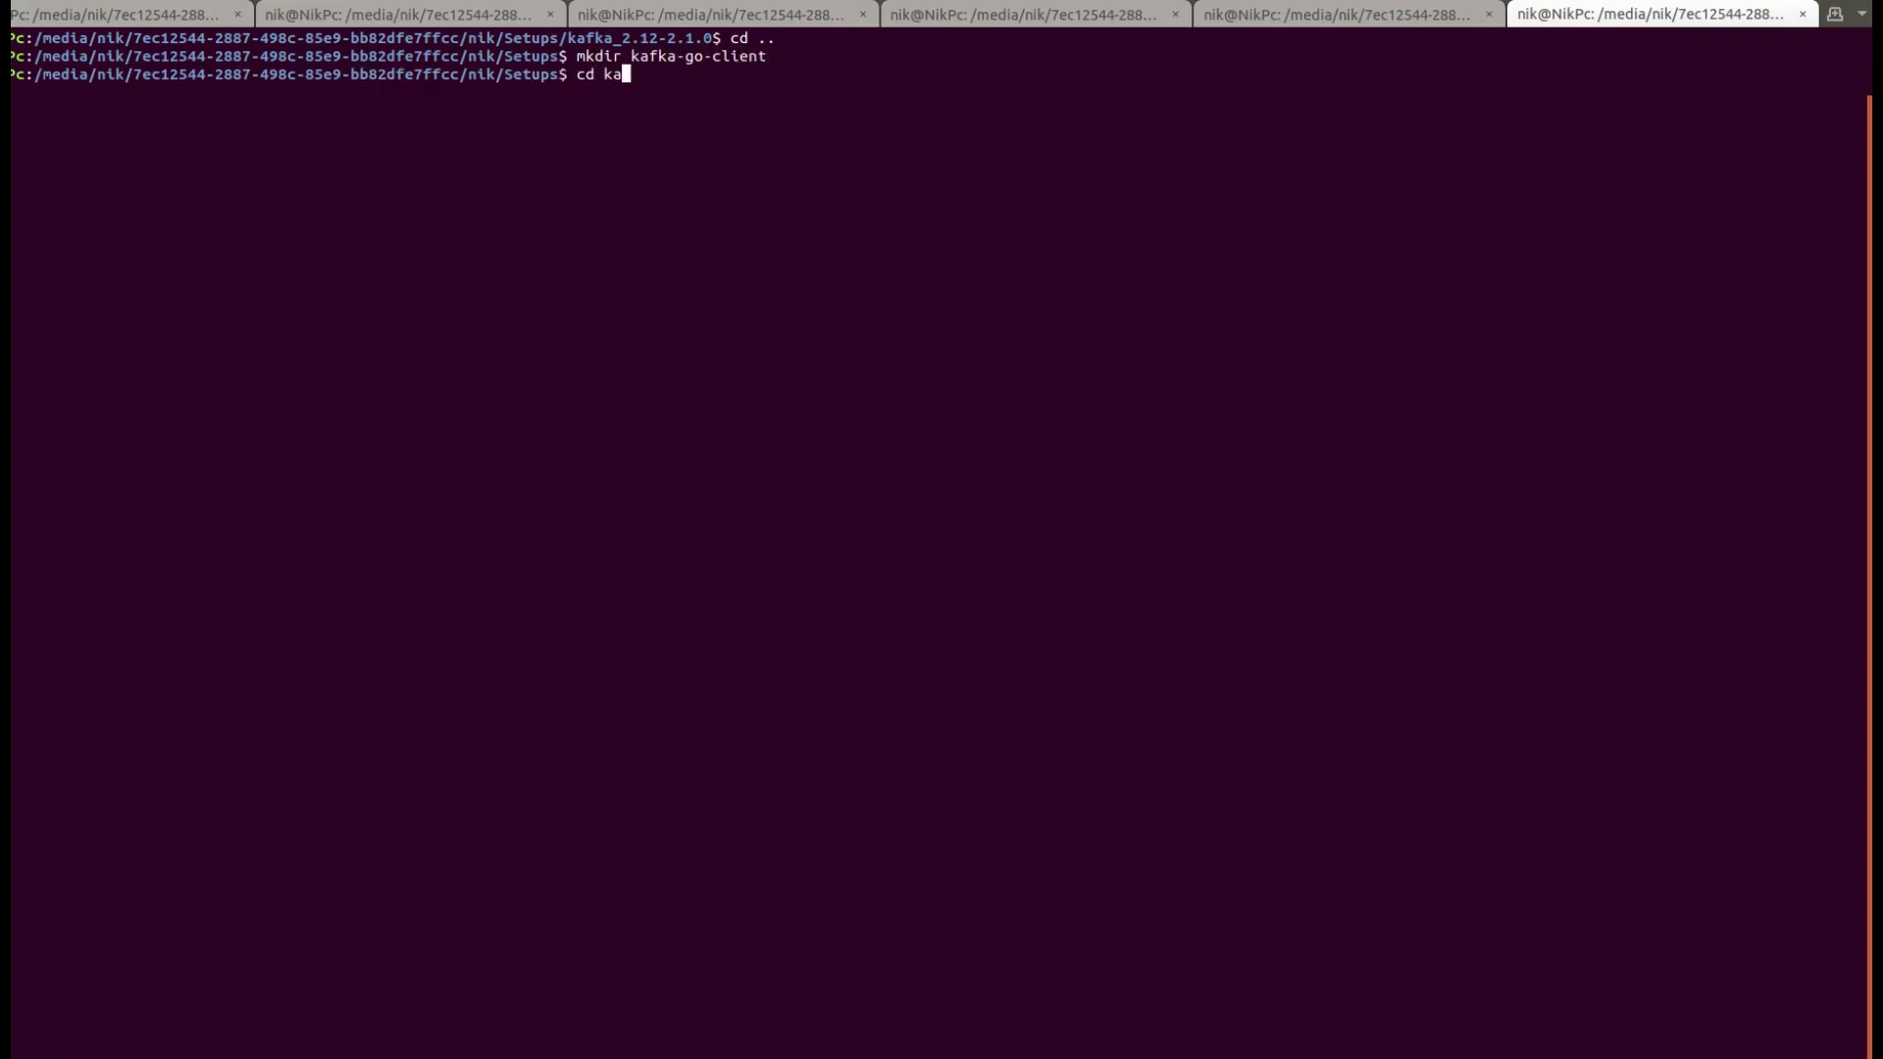
text(fka-)
key(Tab)
key(Return)
right_click(819, 246)
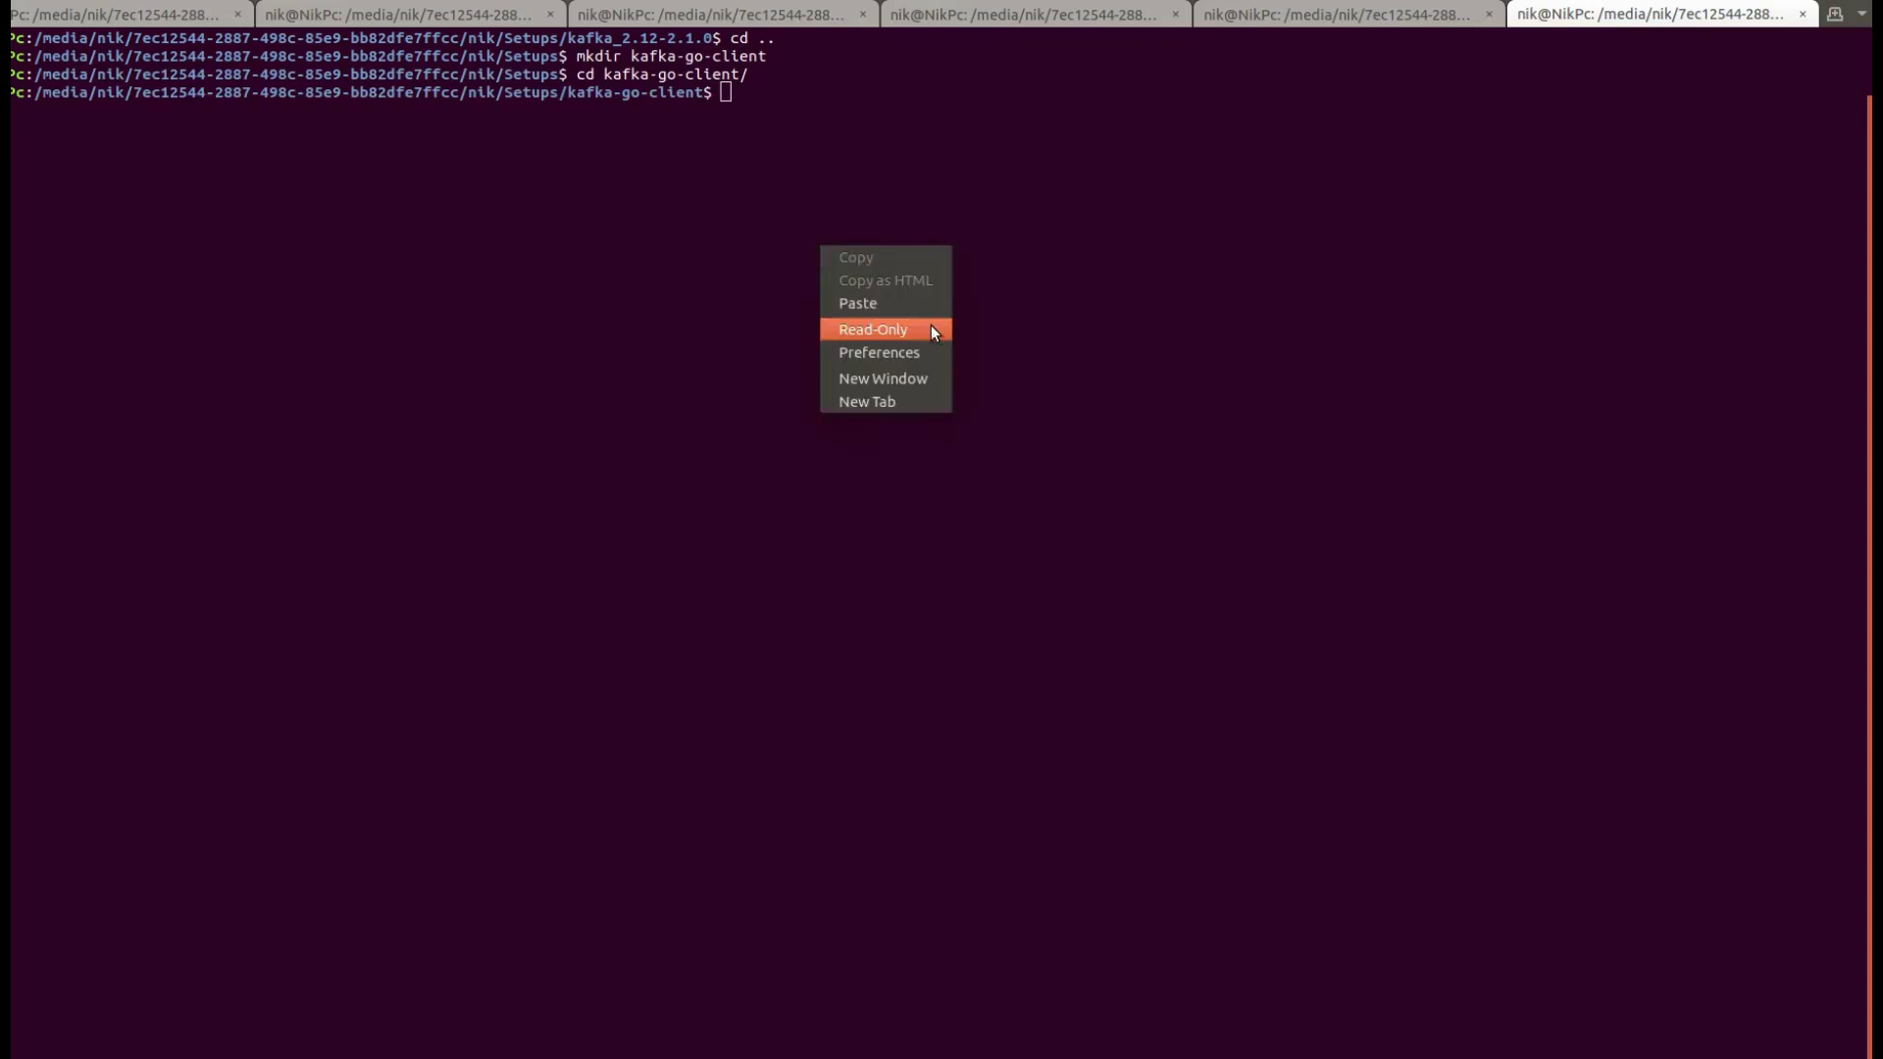
click(912, 299)
key(Return)
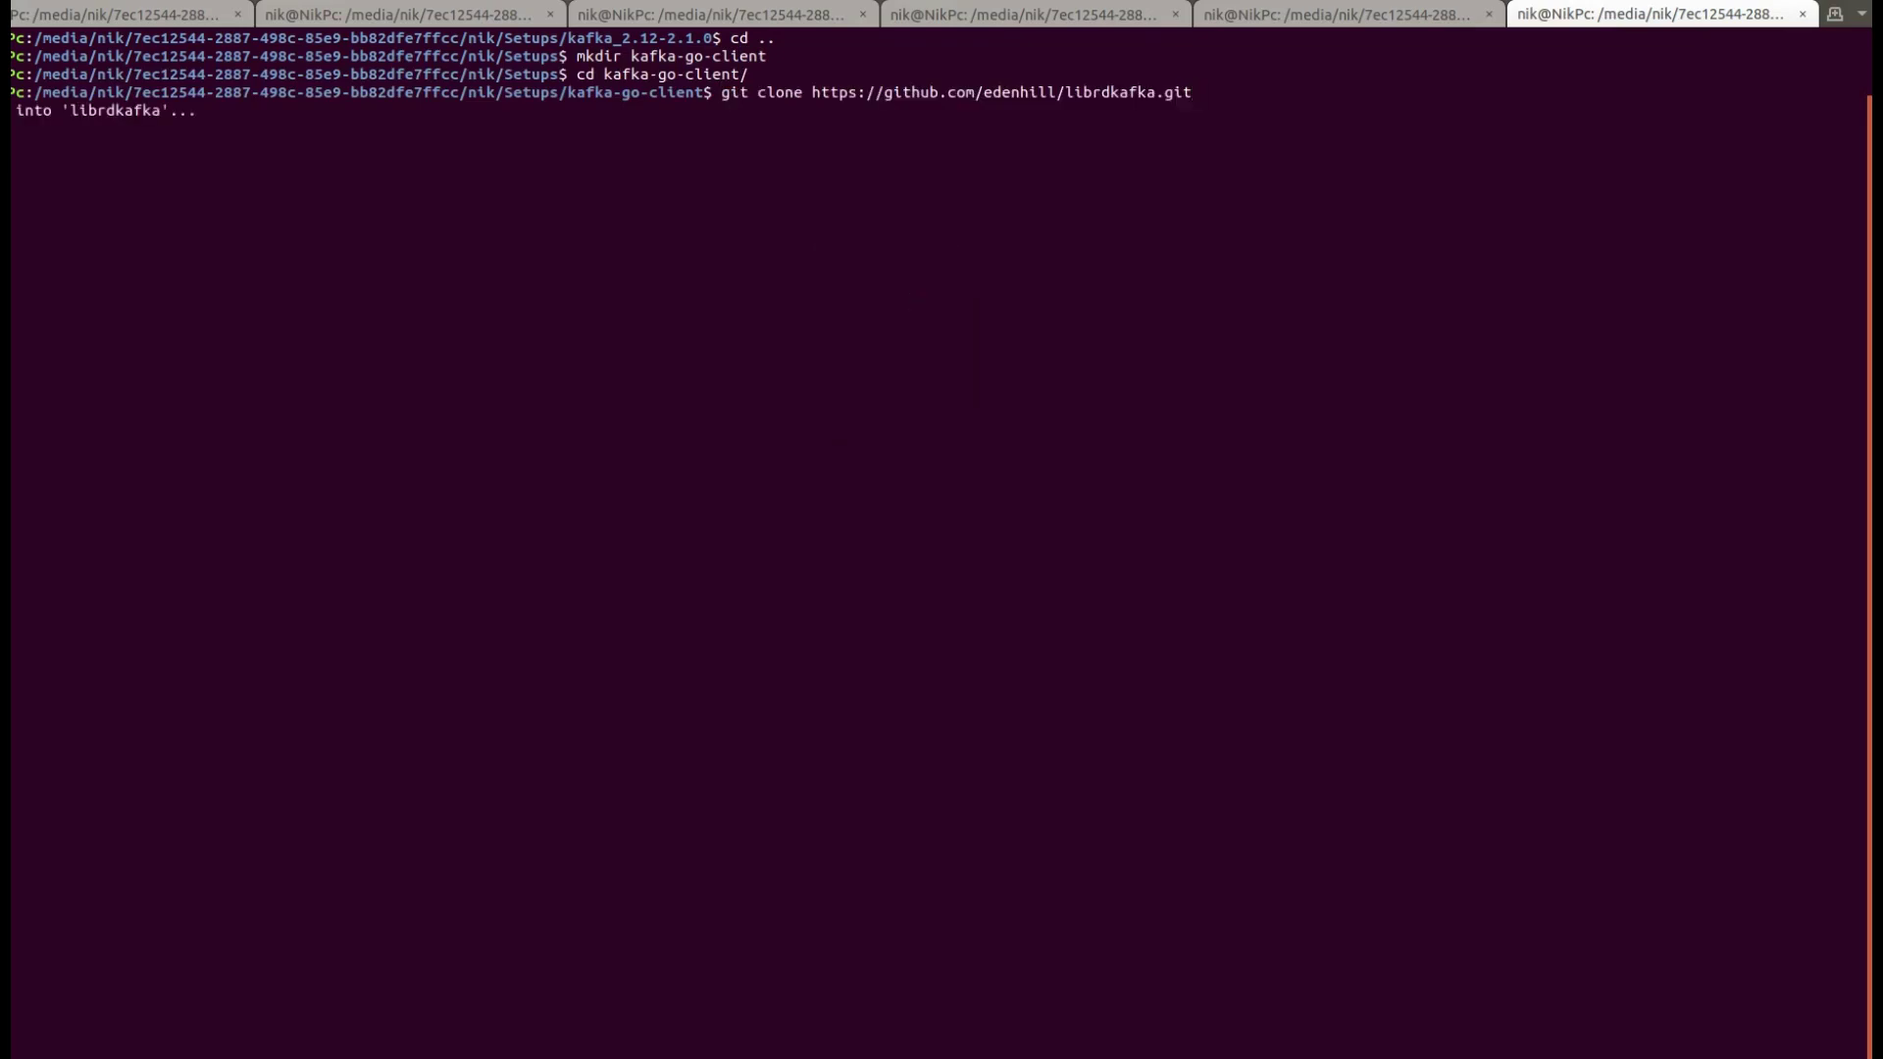
Select the ./configure --prefix /usr command in the browser's build steps.
key(alt+Tab)
key(alt+Tab)
key(alt+Tab)
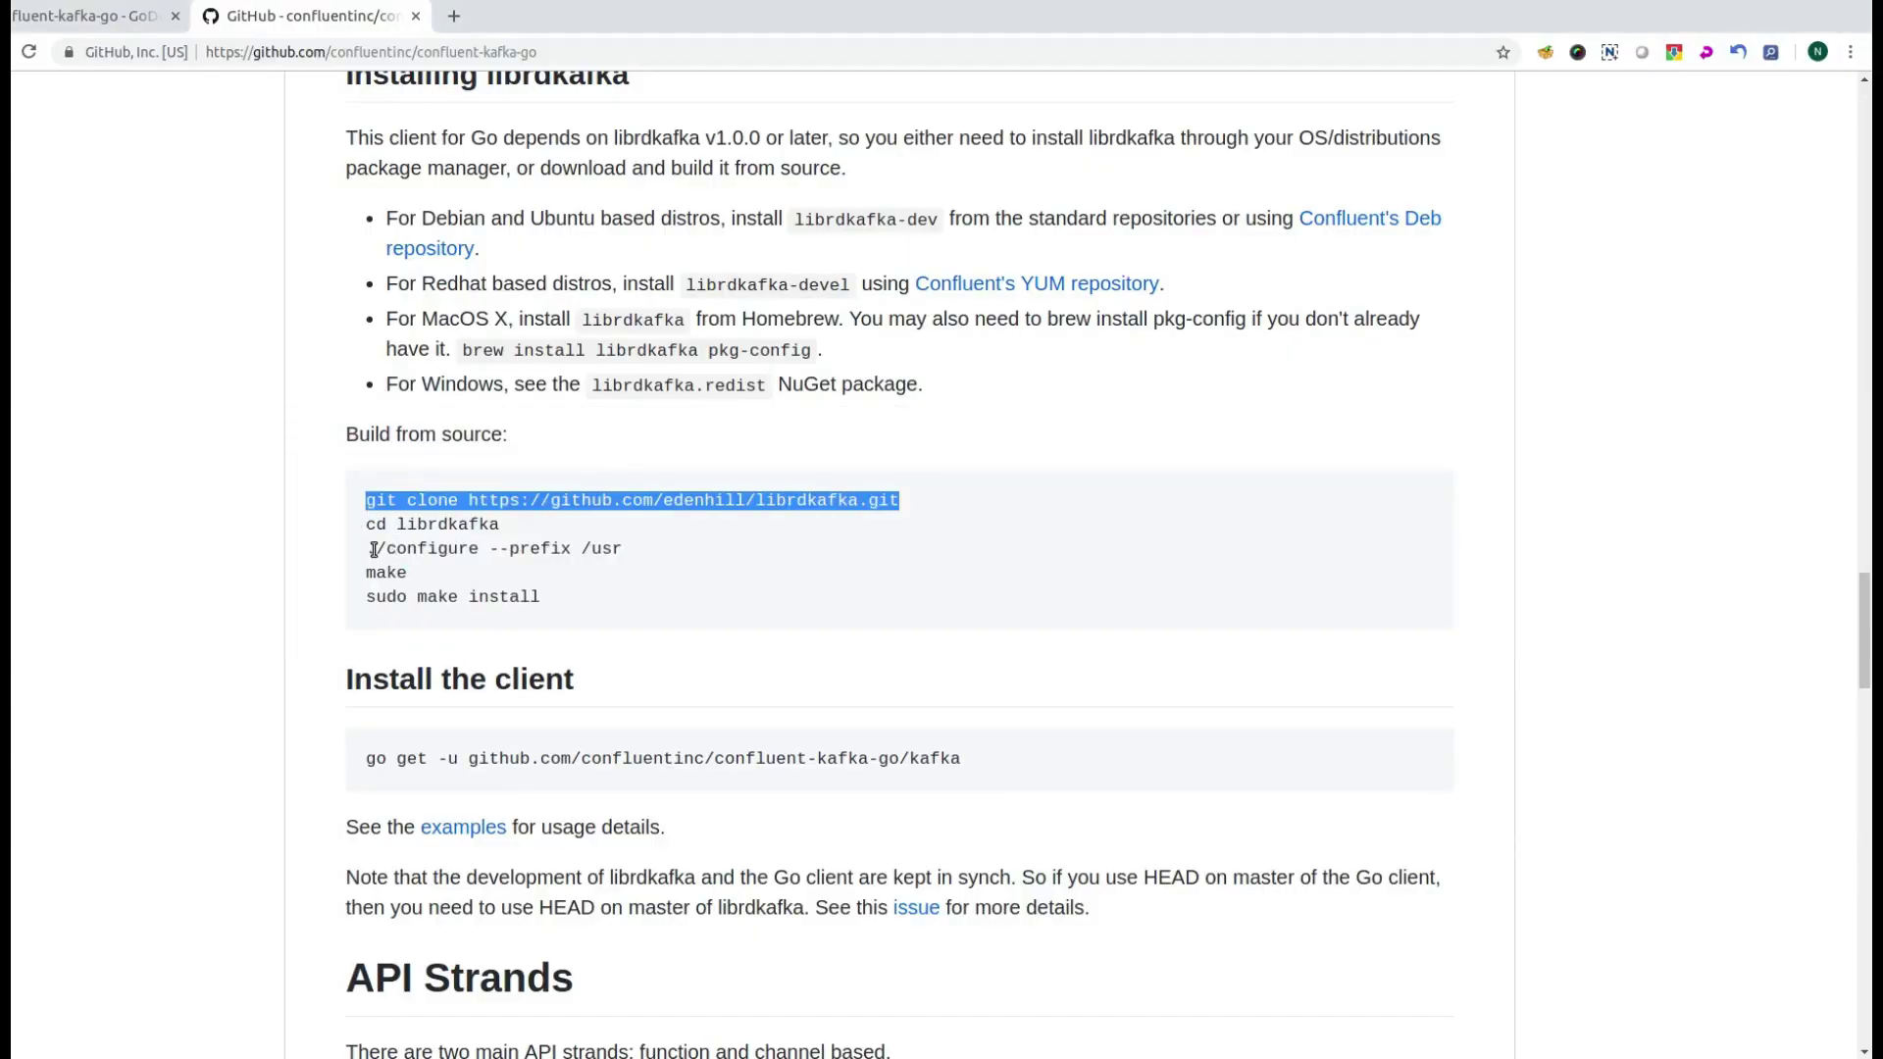
drag(369, 548, 631, 549)
key(ctrl+c)
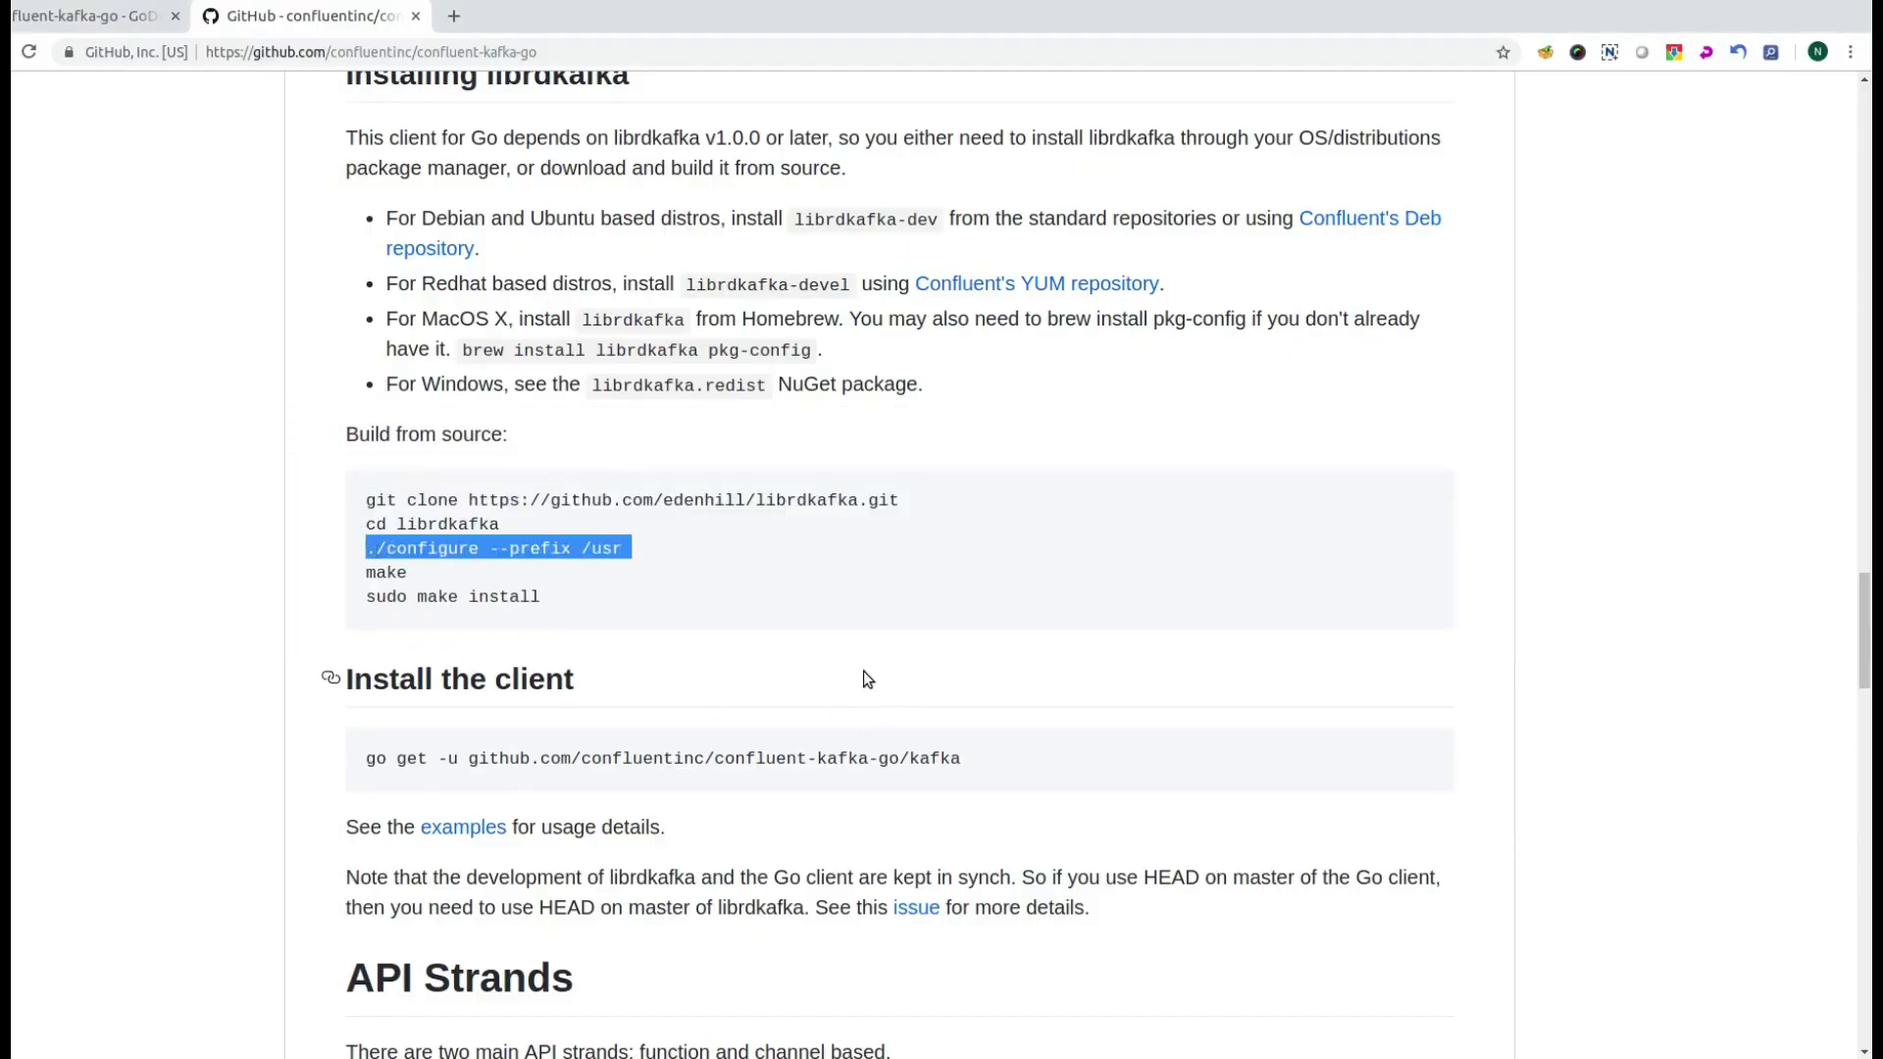
key(alt+Tab)
key(alt+Tab)
key(alt+Tab)
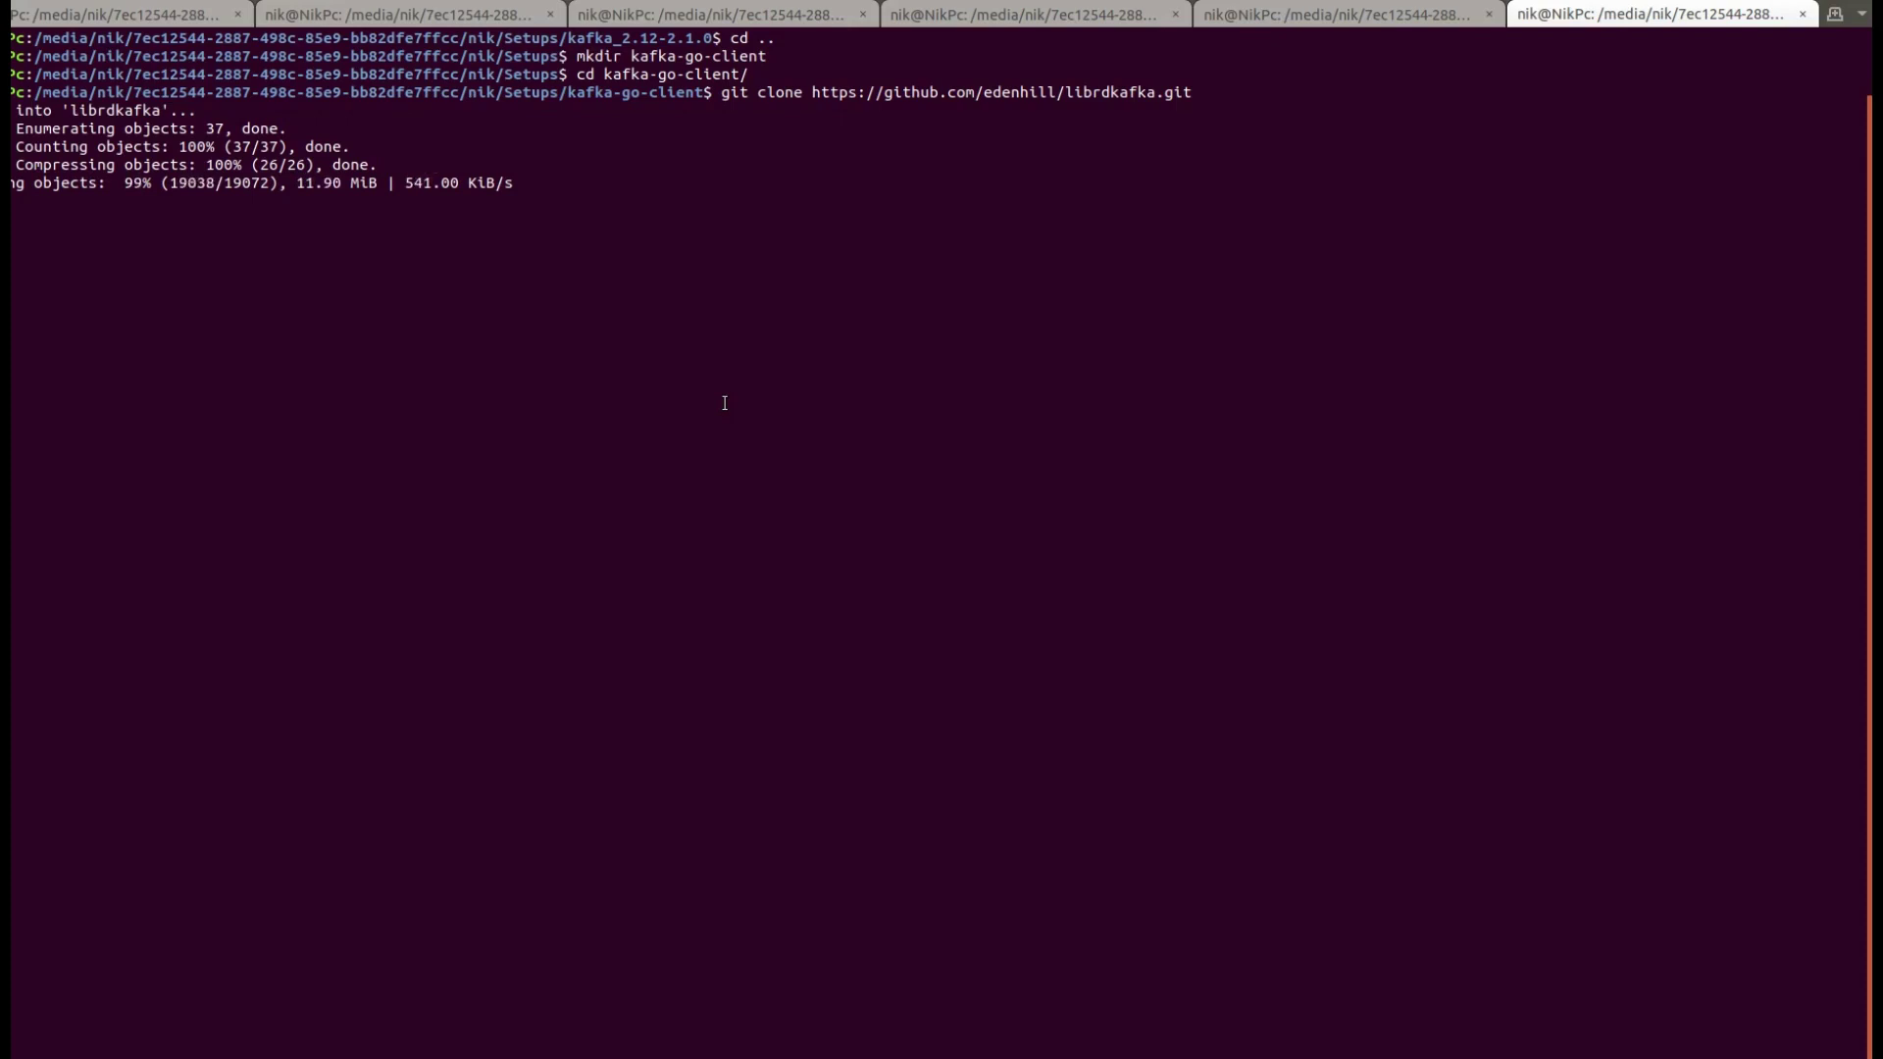
Enter the librdkafka folder and run ./configure --prefix /usr.
text(cd)
key(BackSpace)
key(BackSpace)
key(BackSpace)
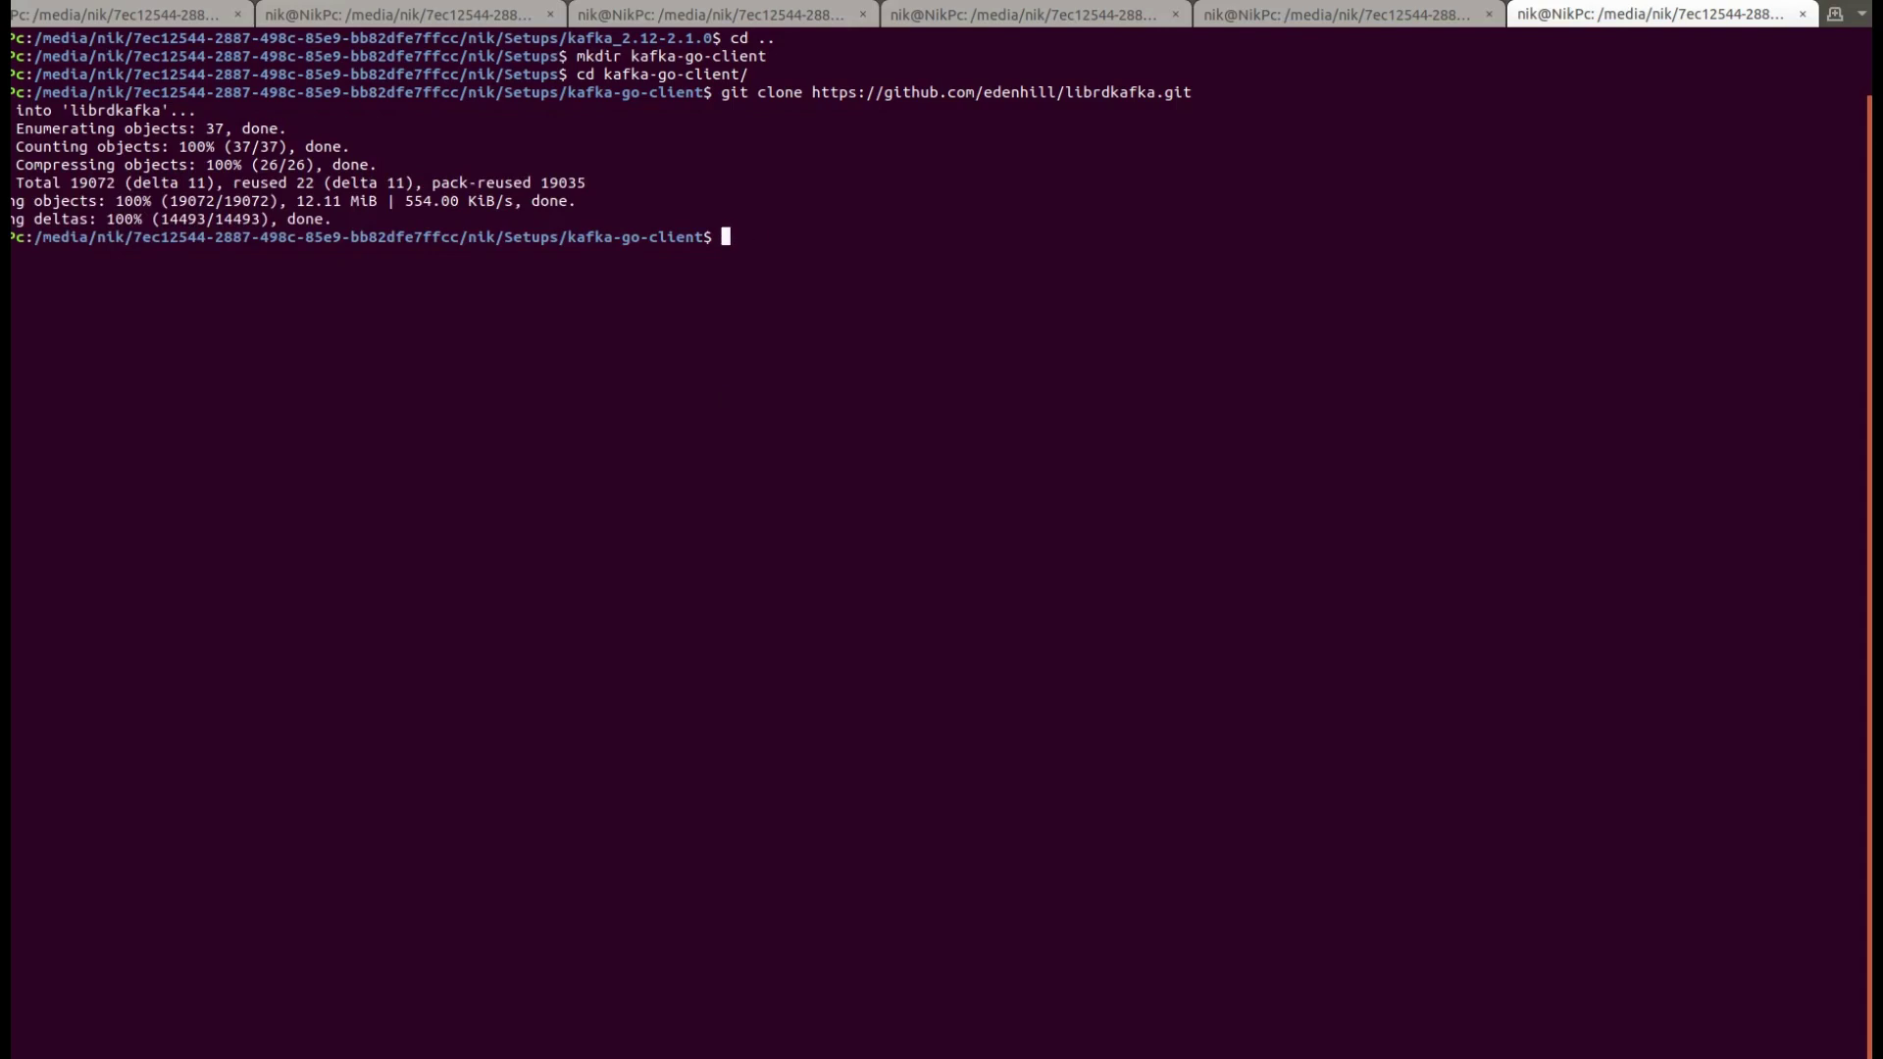
text(ls)
key(Return)
text(cd librdkafka/)
key(Tab)
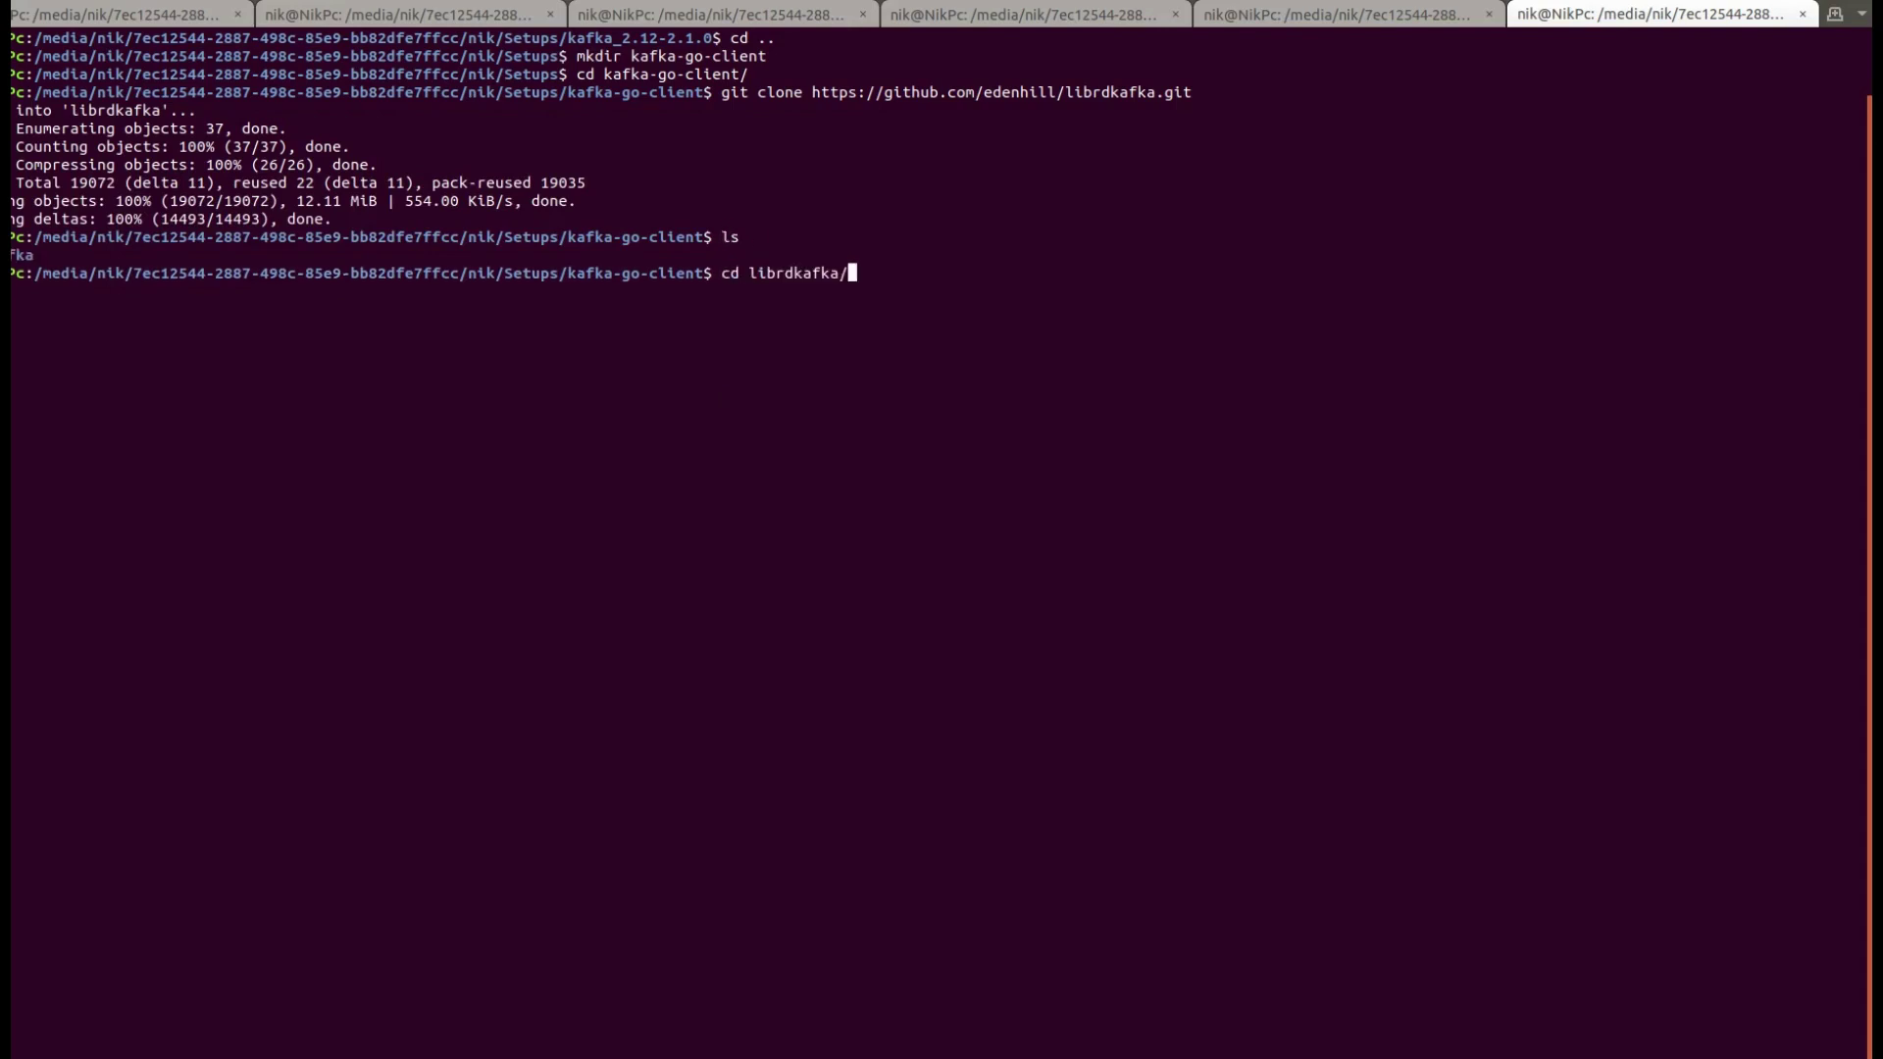
key(Return)
right_click(721, 400)
click(803, 462)
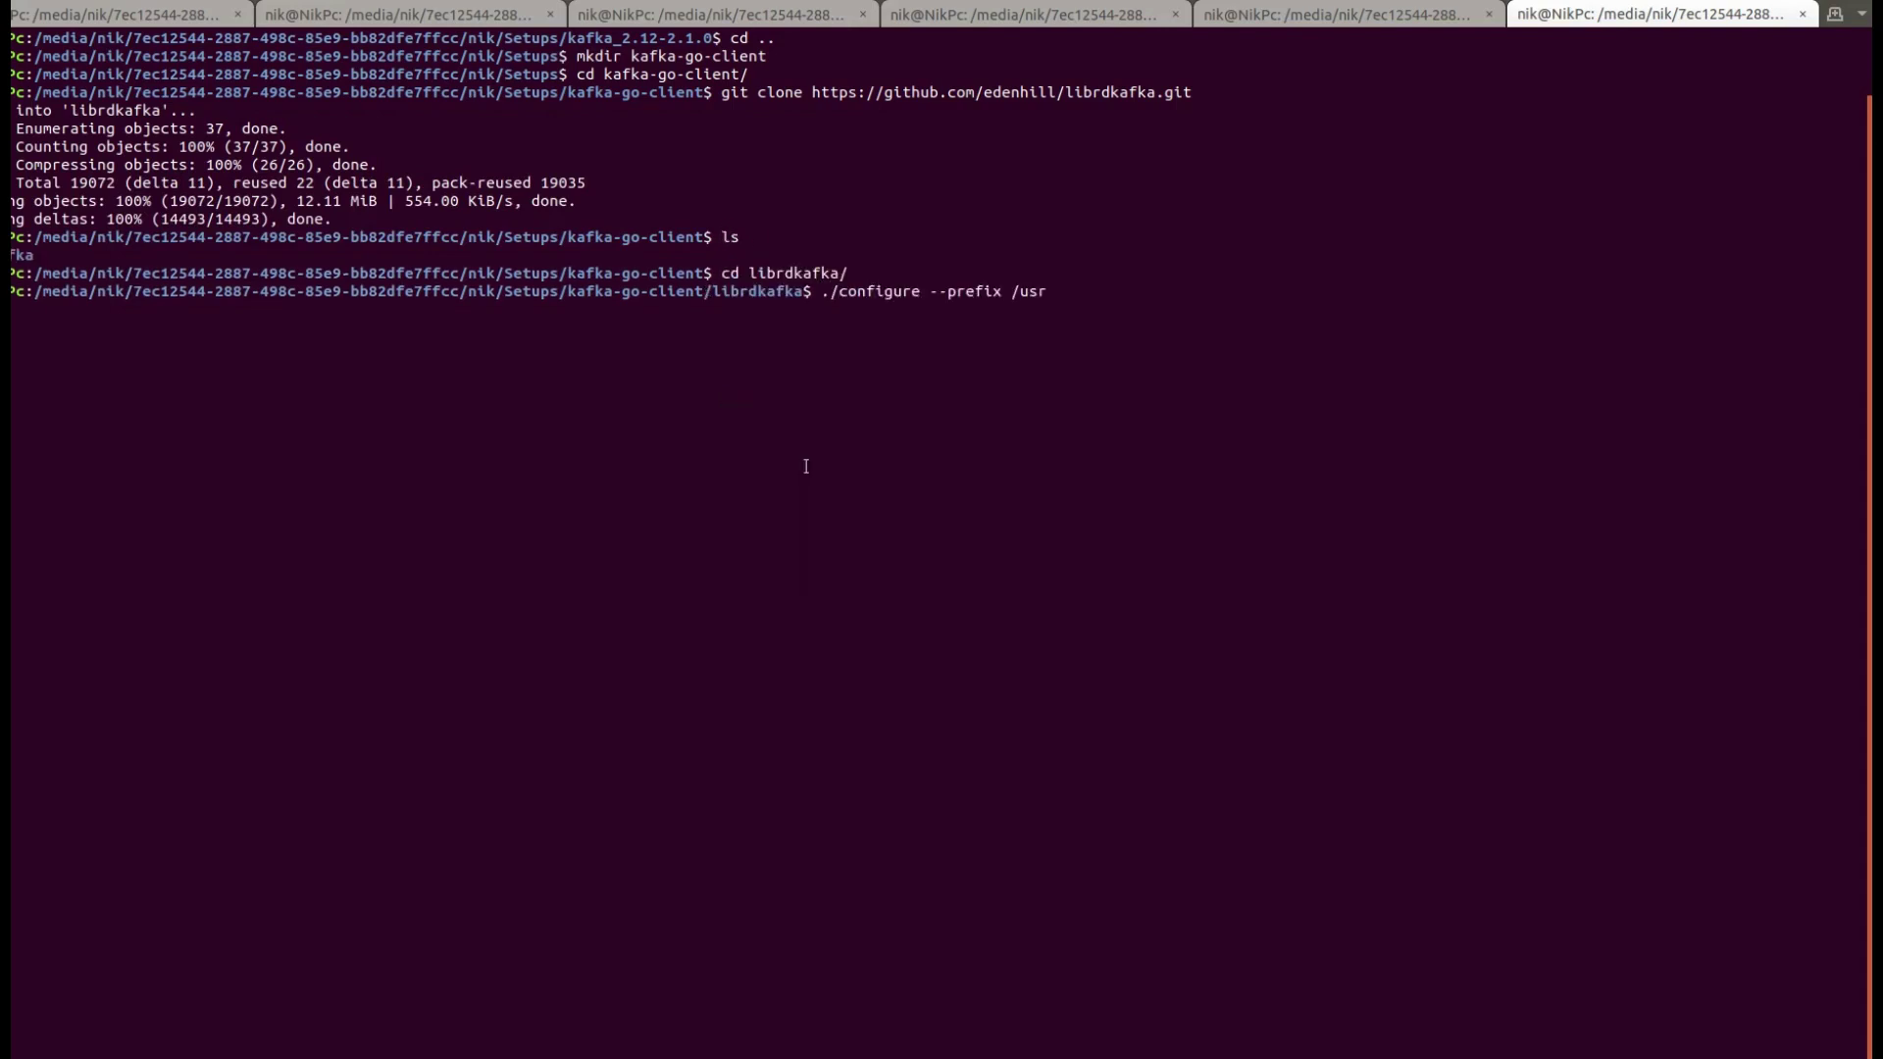
key(Return)
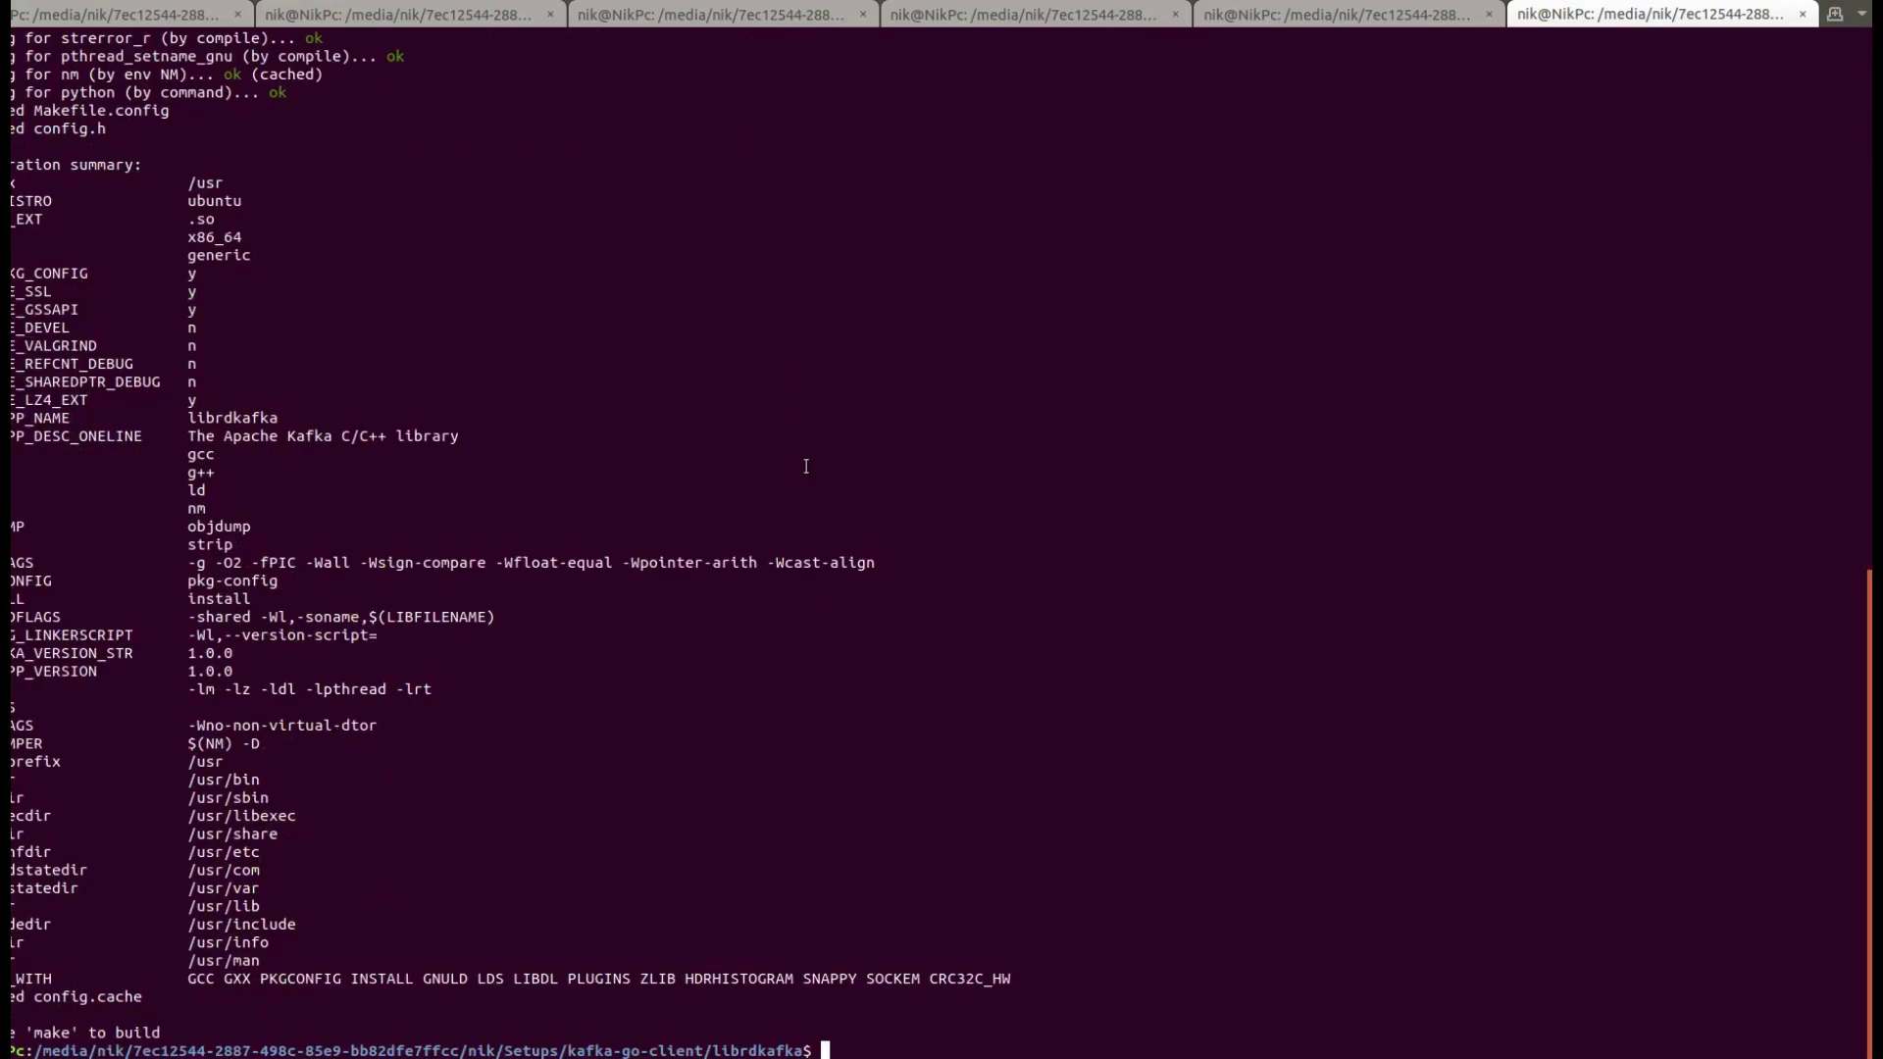
Copy make from the build steps and run it to start compiling librdkafka.
key(alt+Tab)
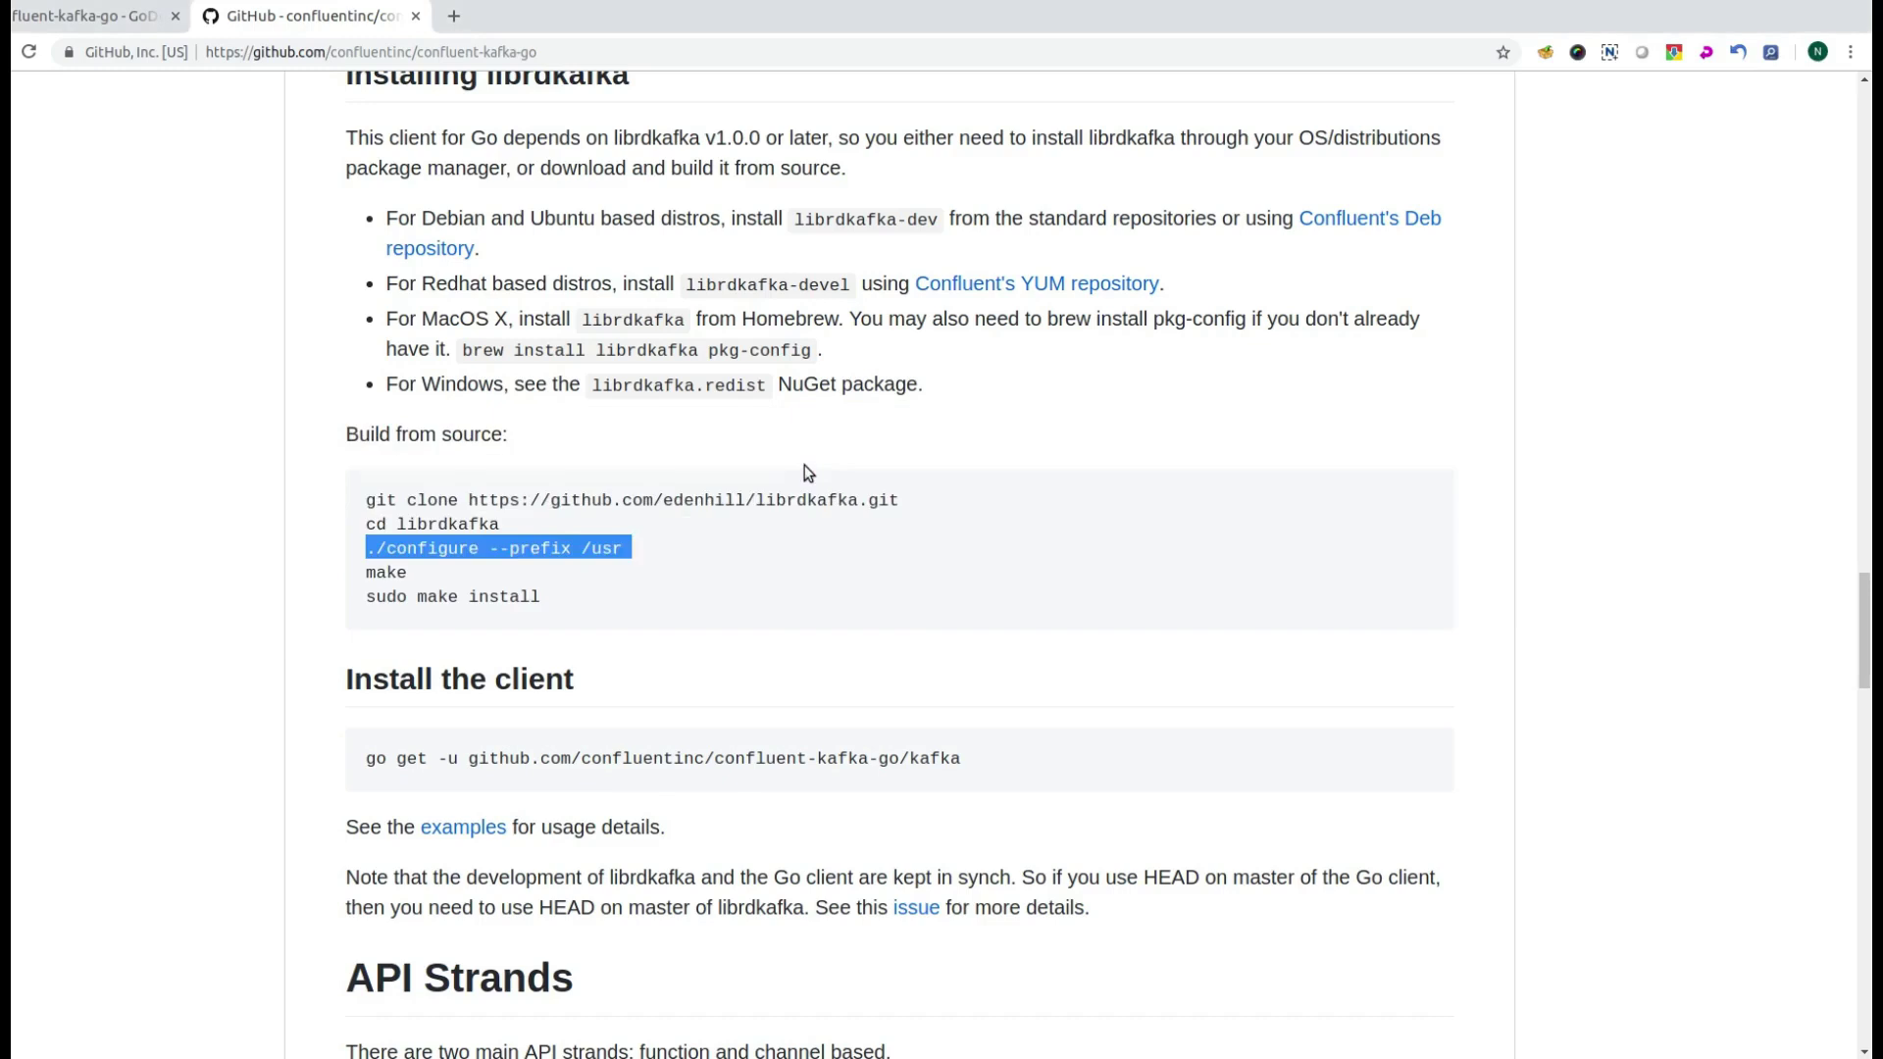
double_click(383, 569)
key(ctrl+c)
key(alt+Tab)
key(alt+Tab)
key(alt+Tab)
key(alt+Tab)
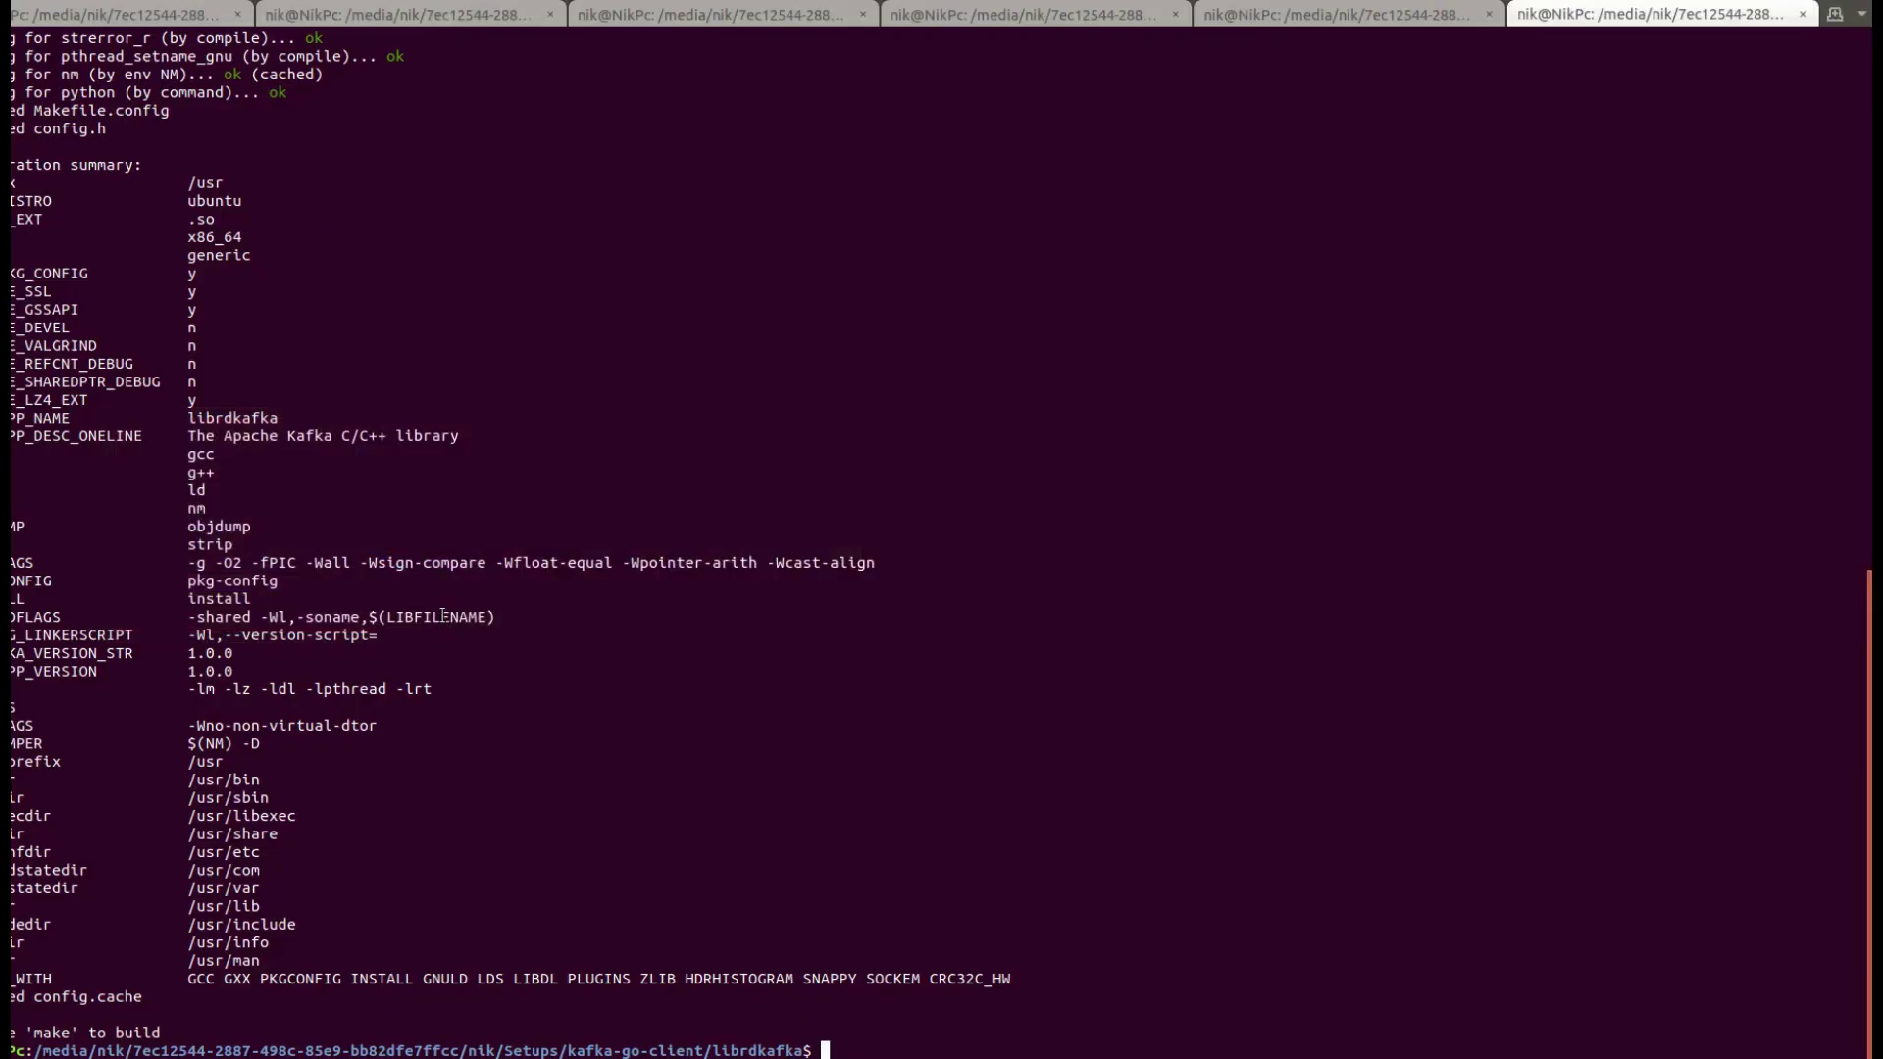
right_click(497, 626)
click(530, 686)
key(Return)
key(alt+Tab)
key(alt+shift+Tab)
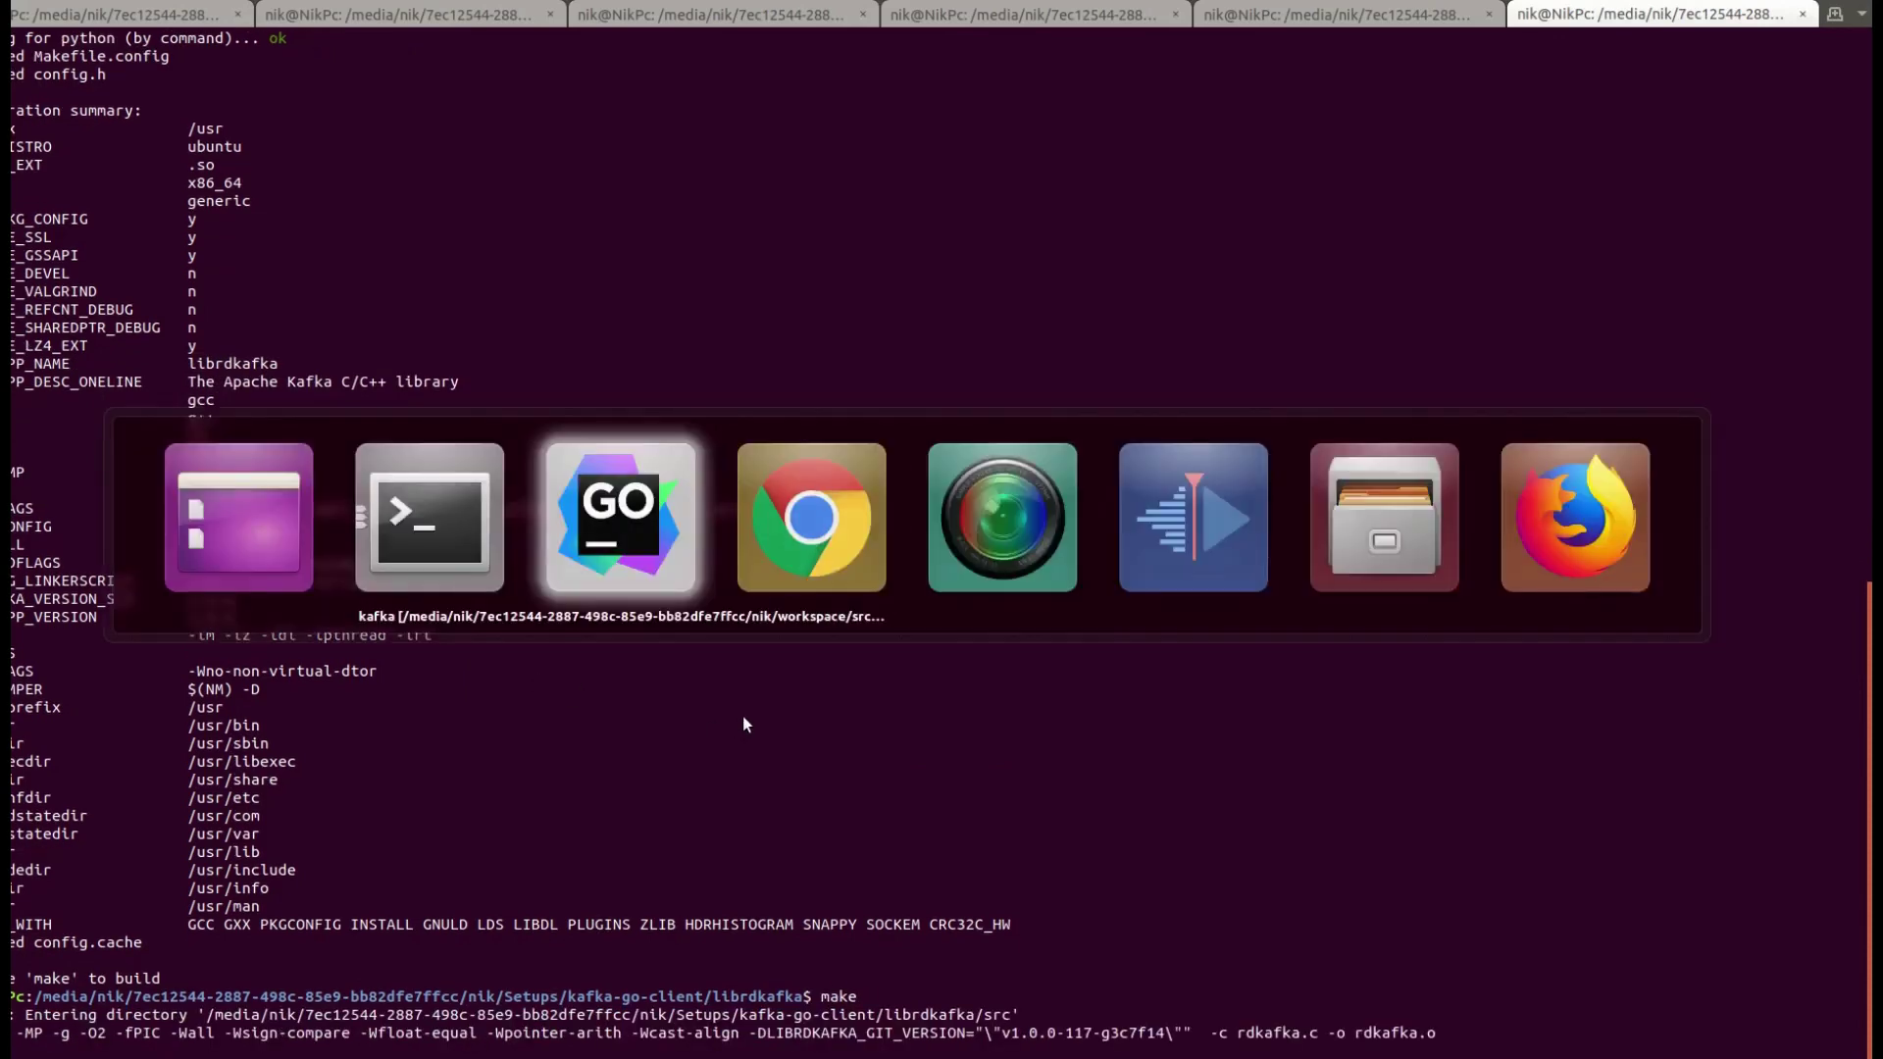
key(alt+Tab)
Copy sudo make install and run it in the build terminal, entering the sudo password.
triple_click(433, 595)
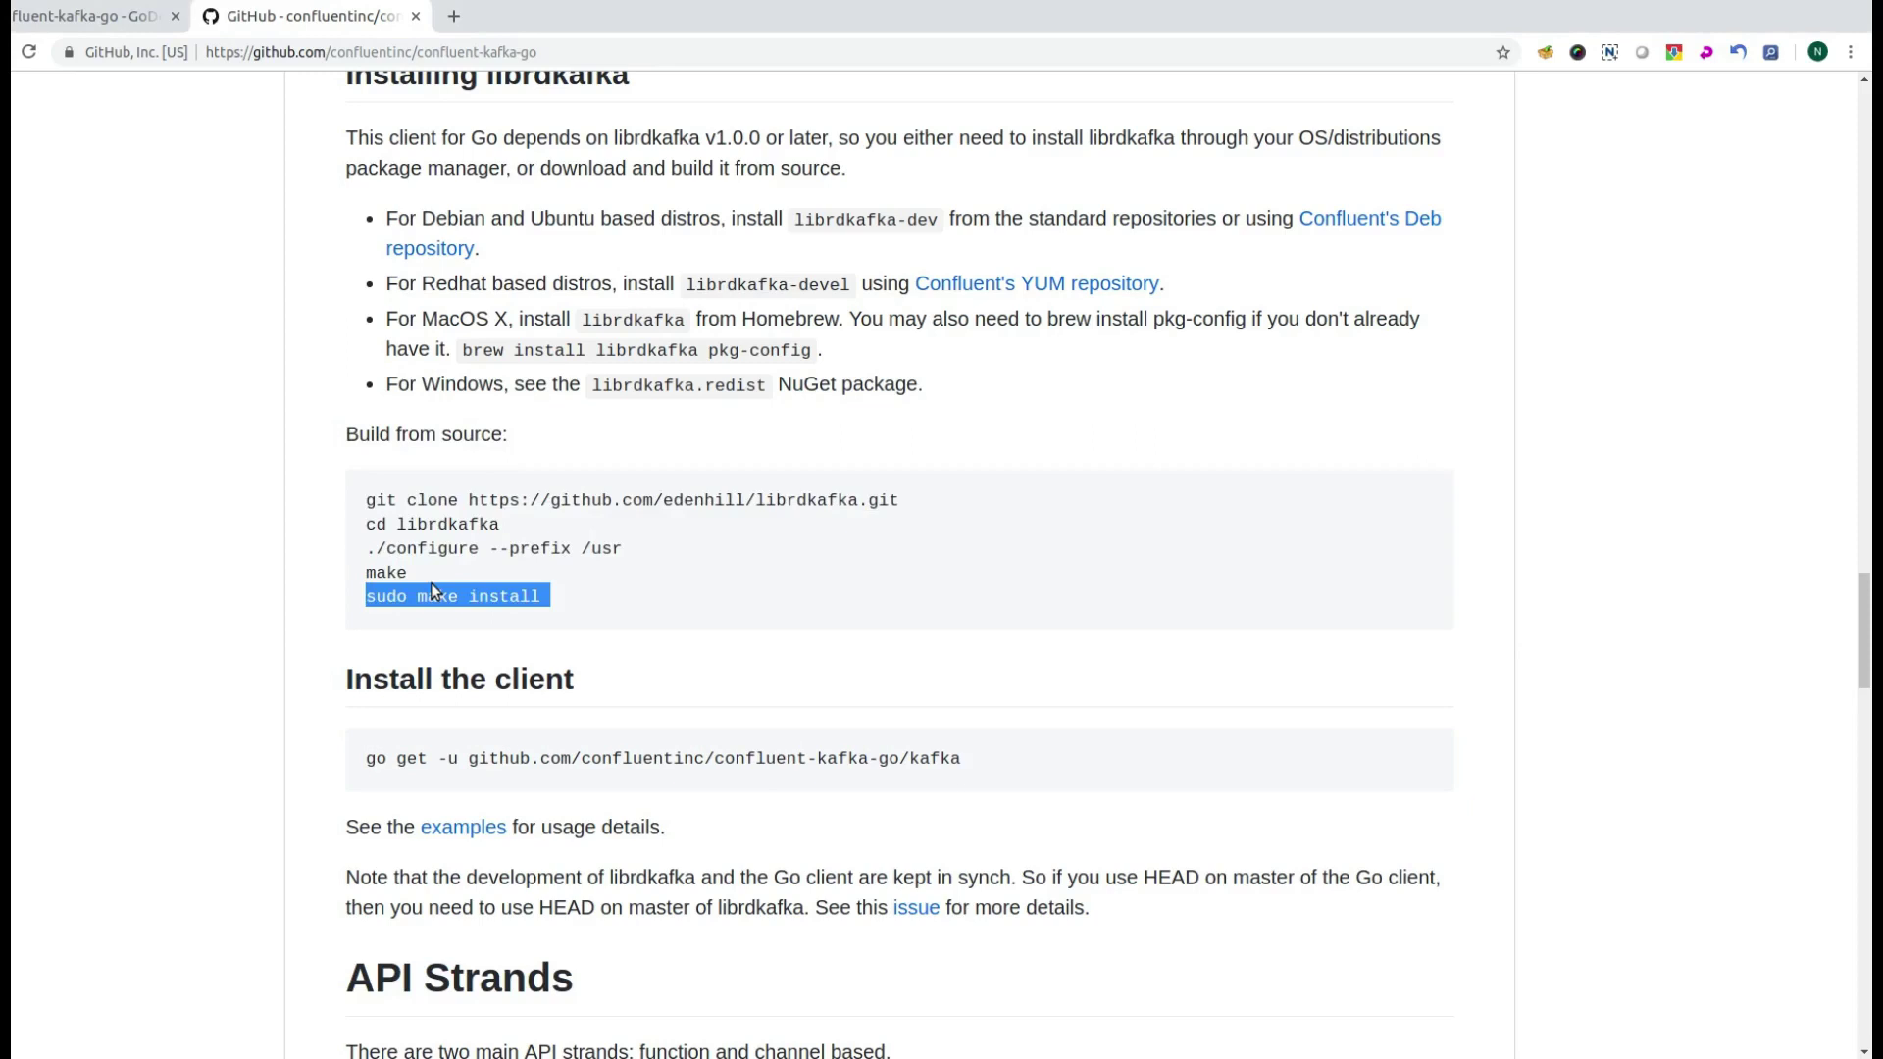
key(alt+Tab)
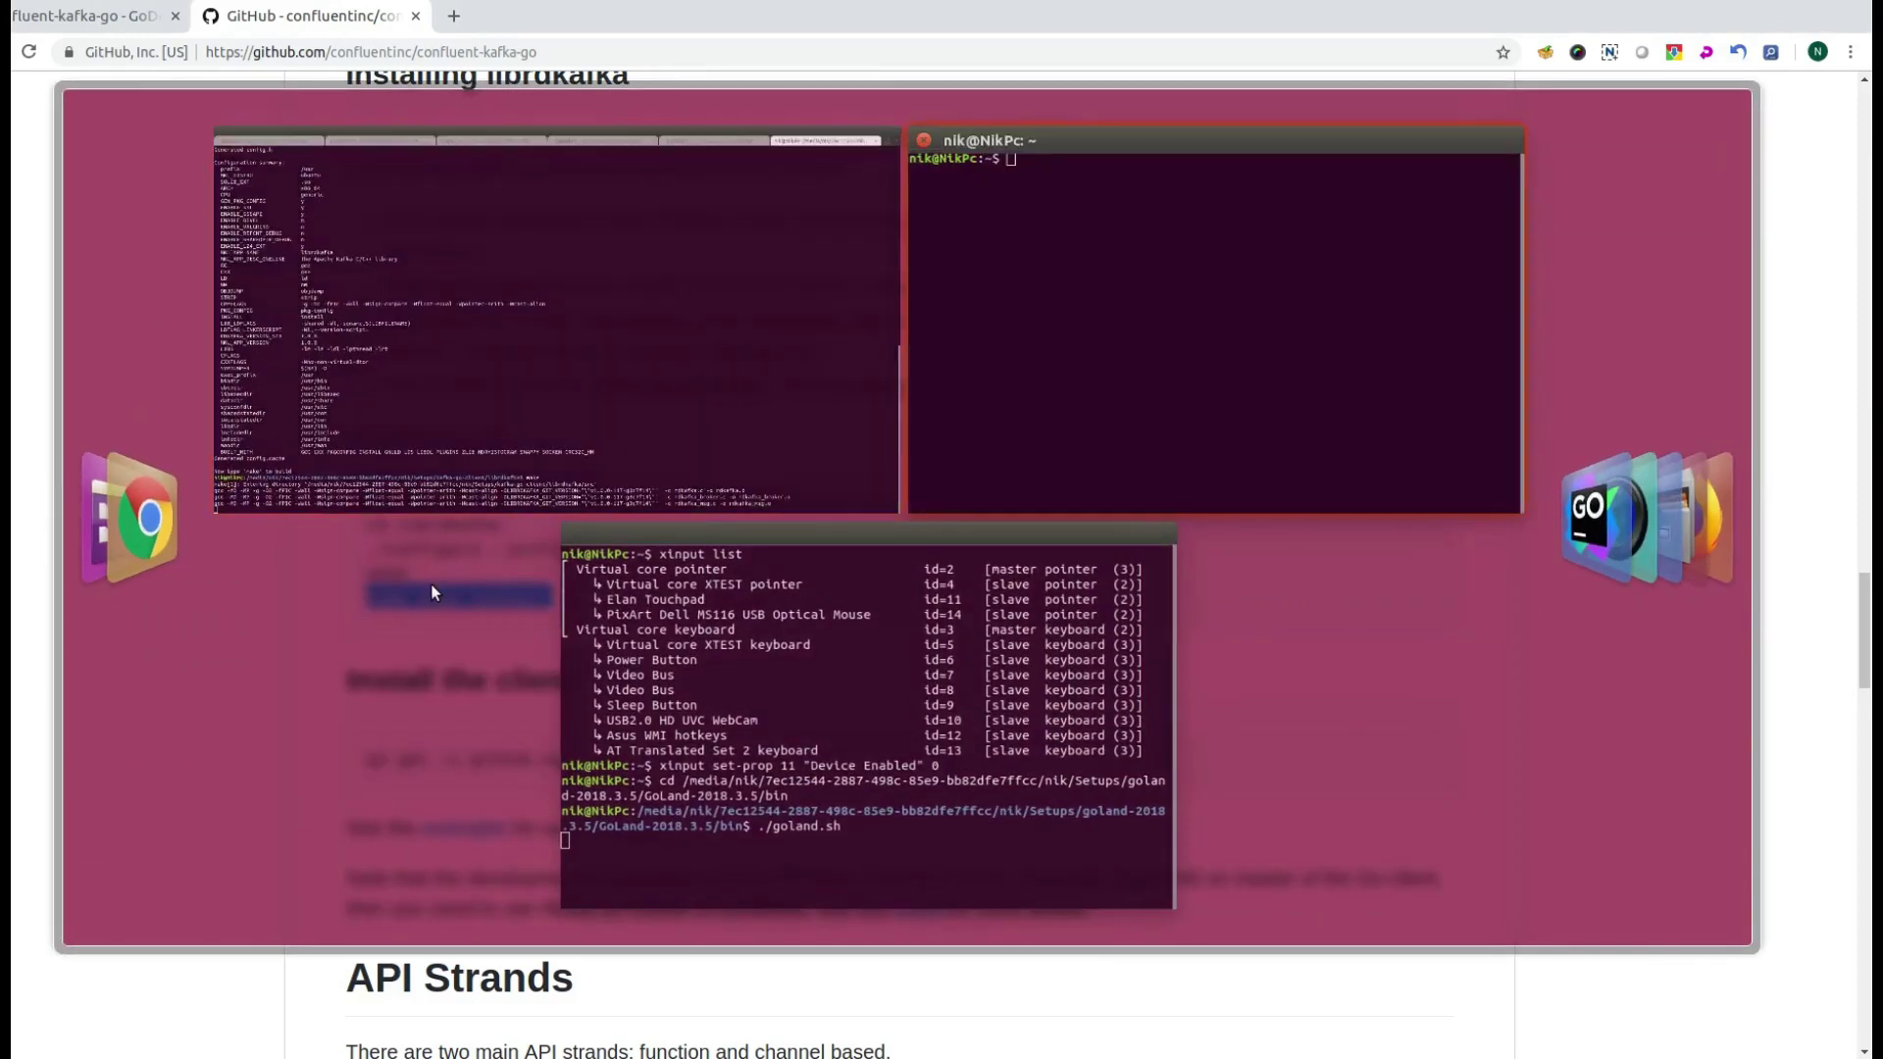
click(576, 684)
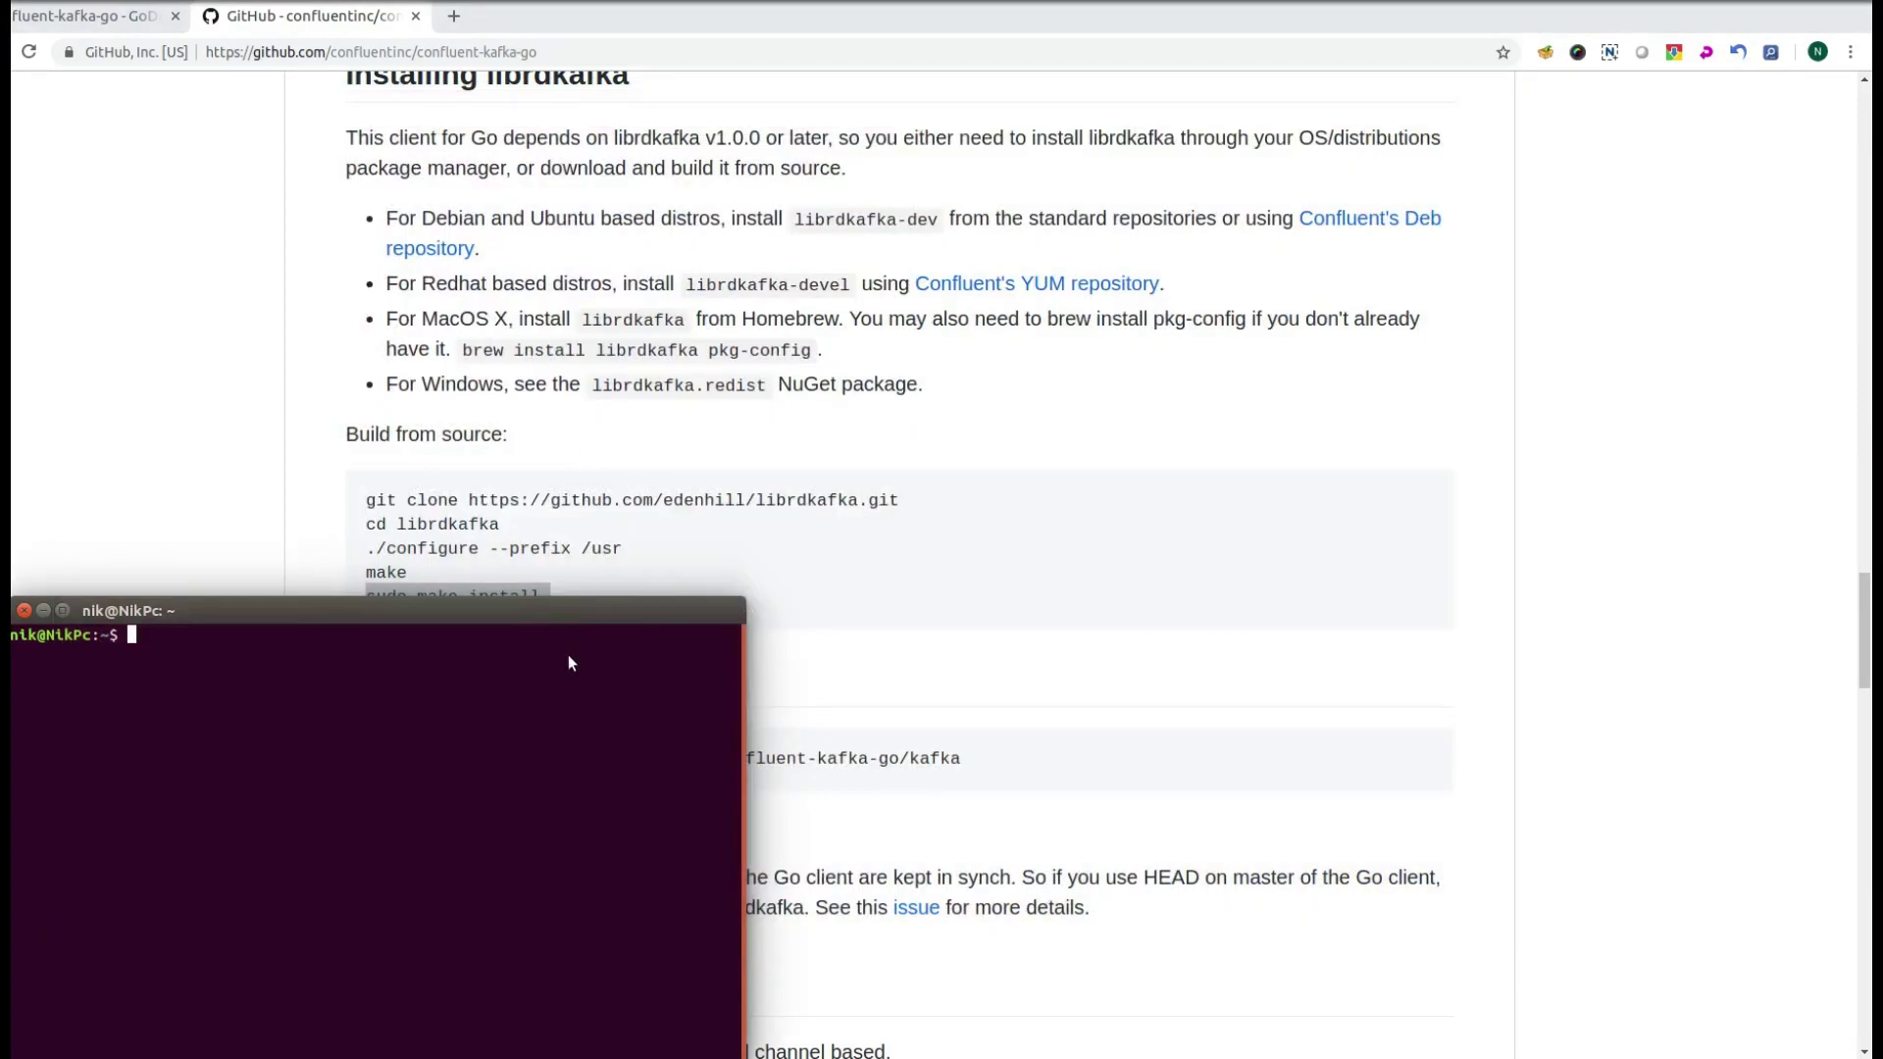
key(alt+Tab)
key(alt+shift+Tab)
key(alt+shift+Tab)
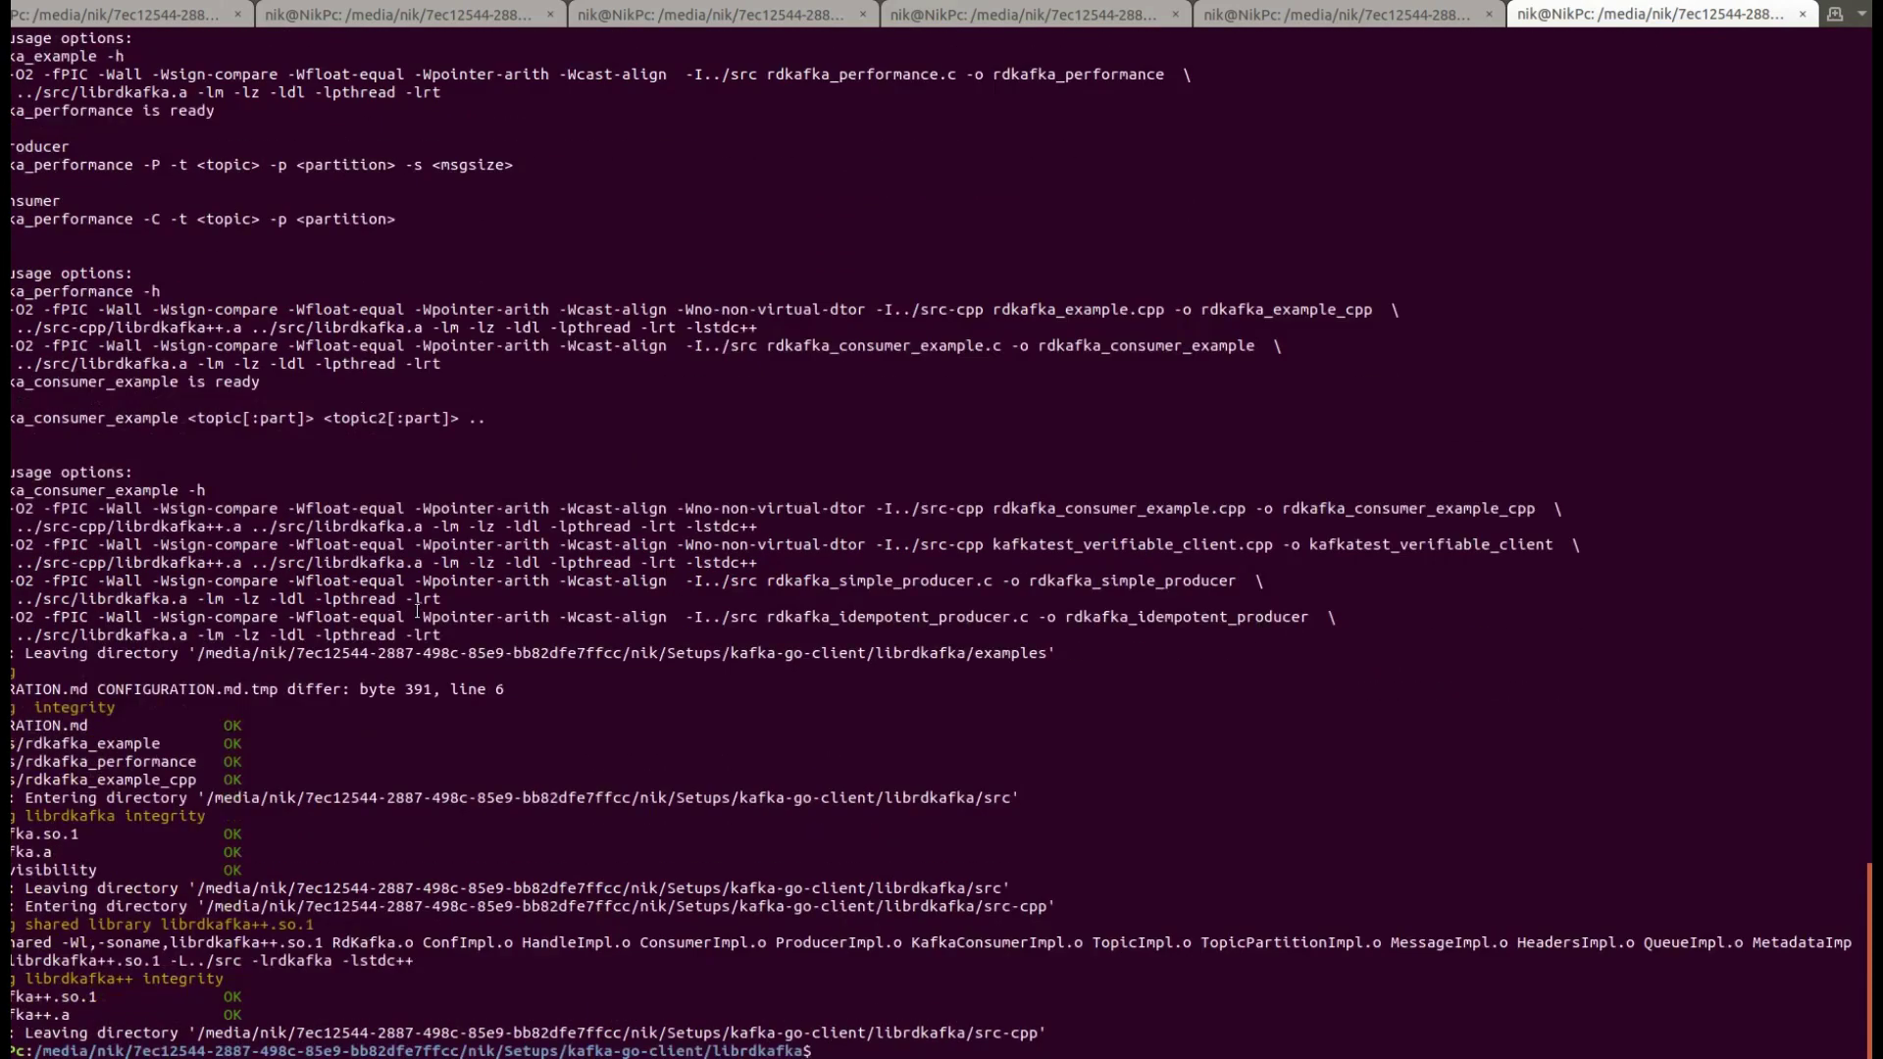
right_click(419, 609)
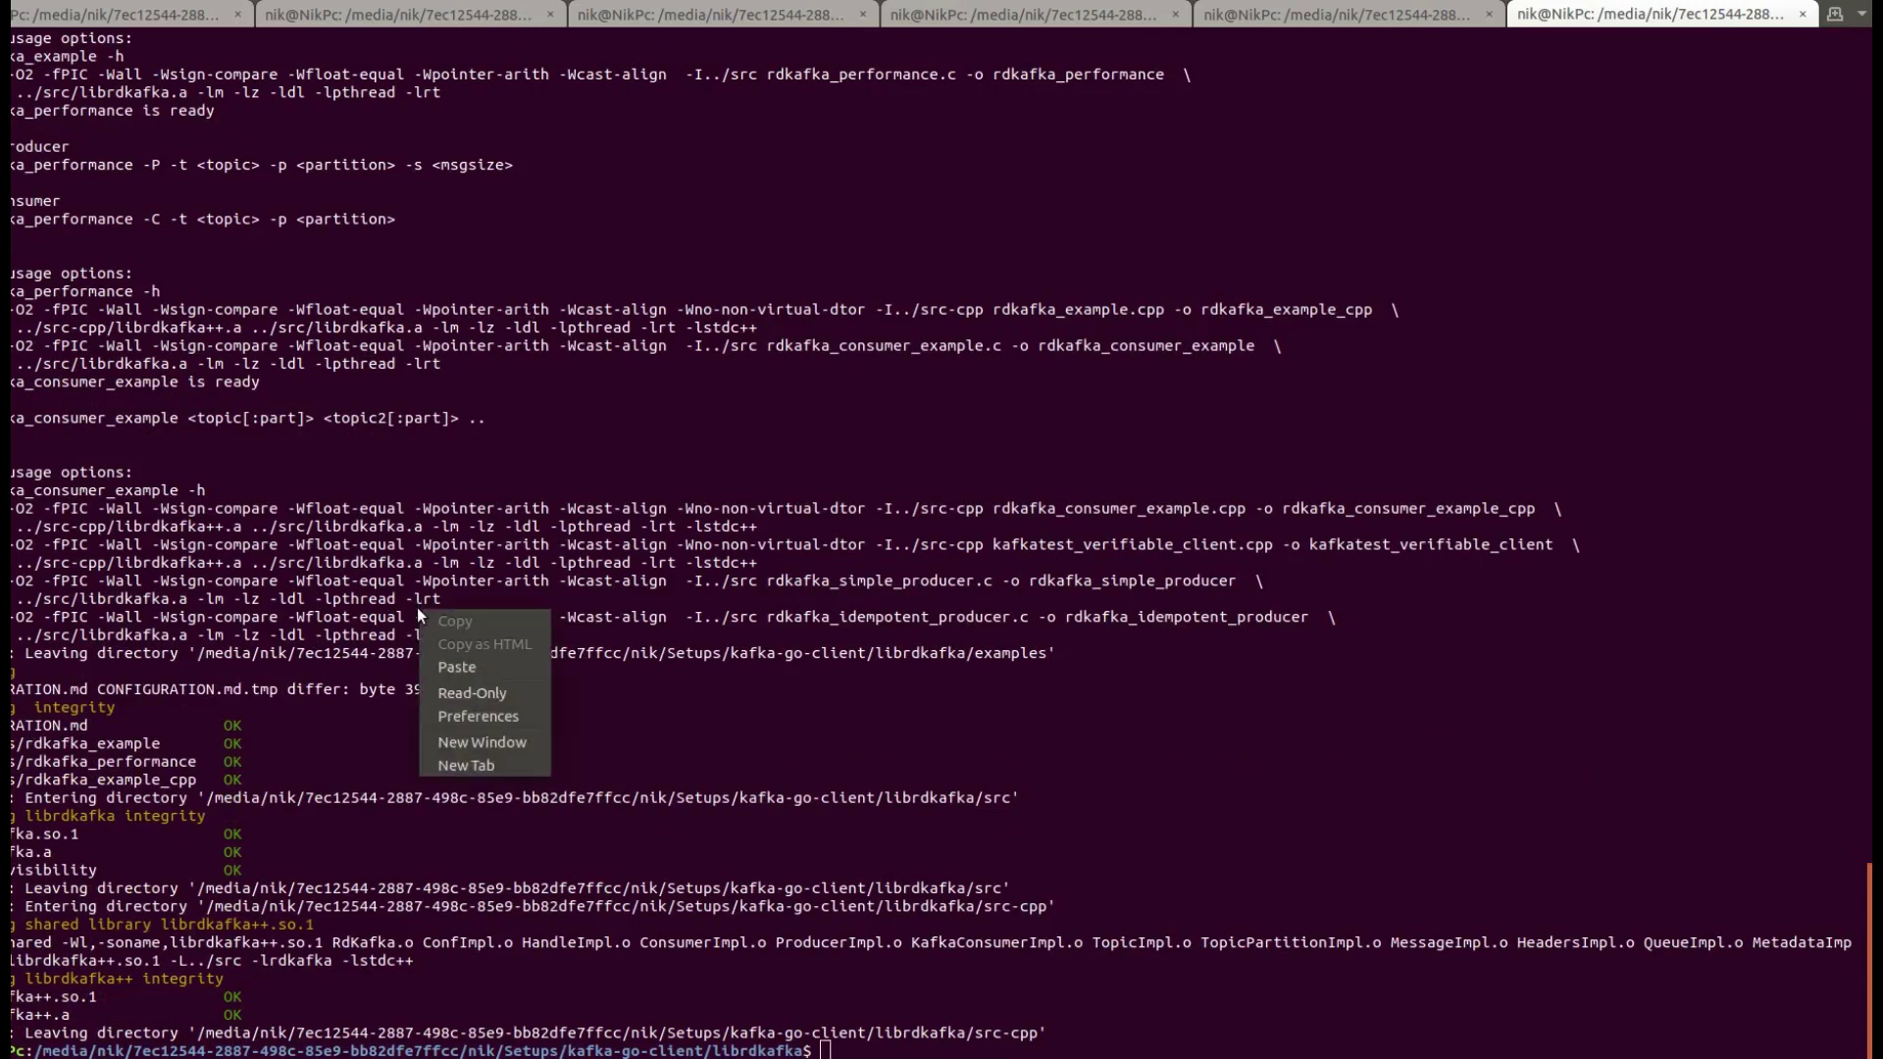
click(462, 662)
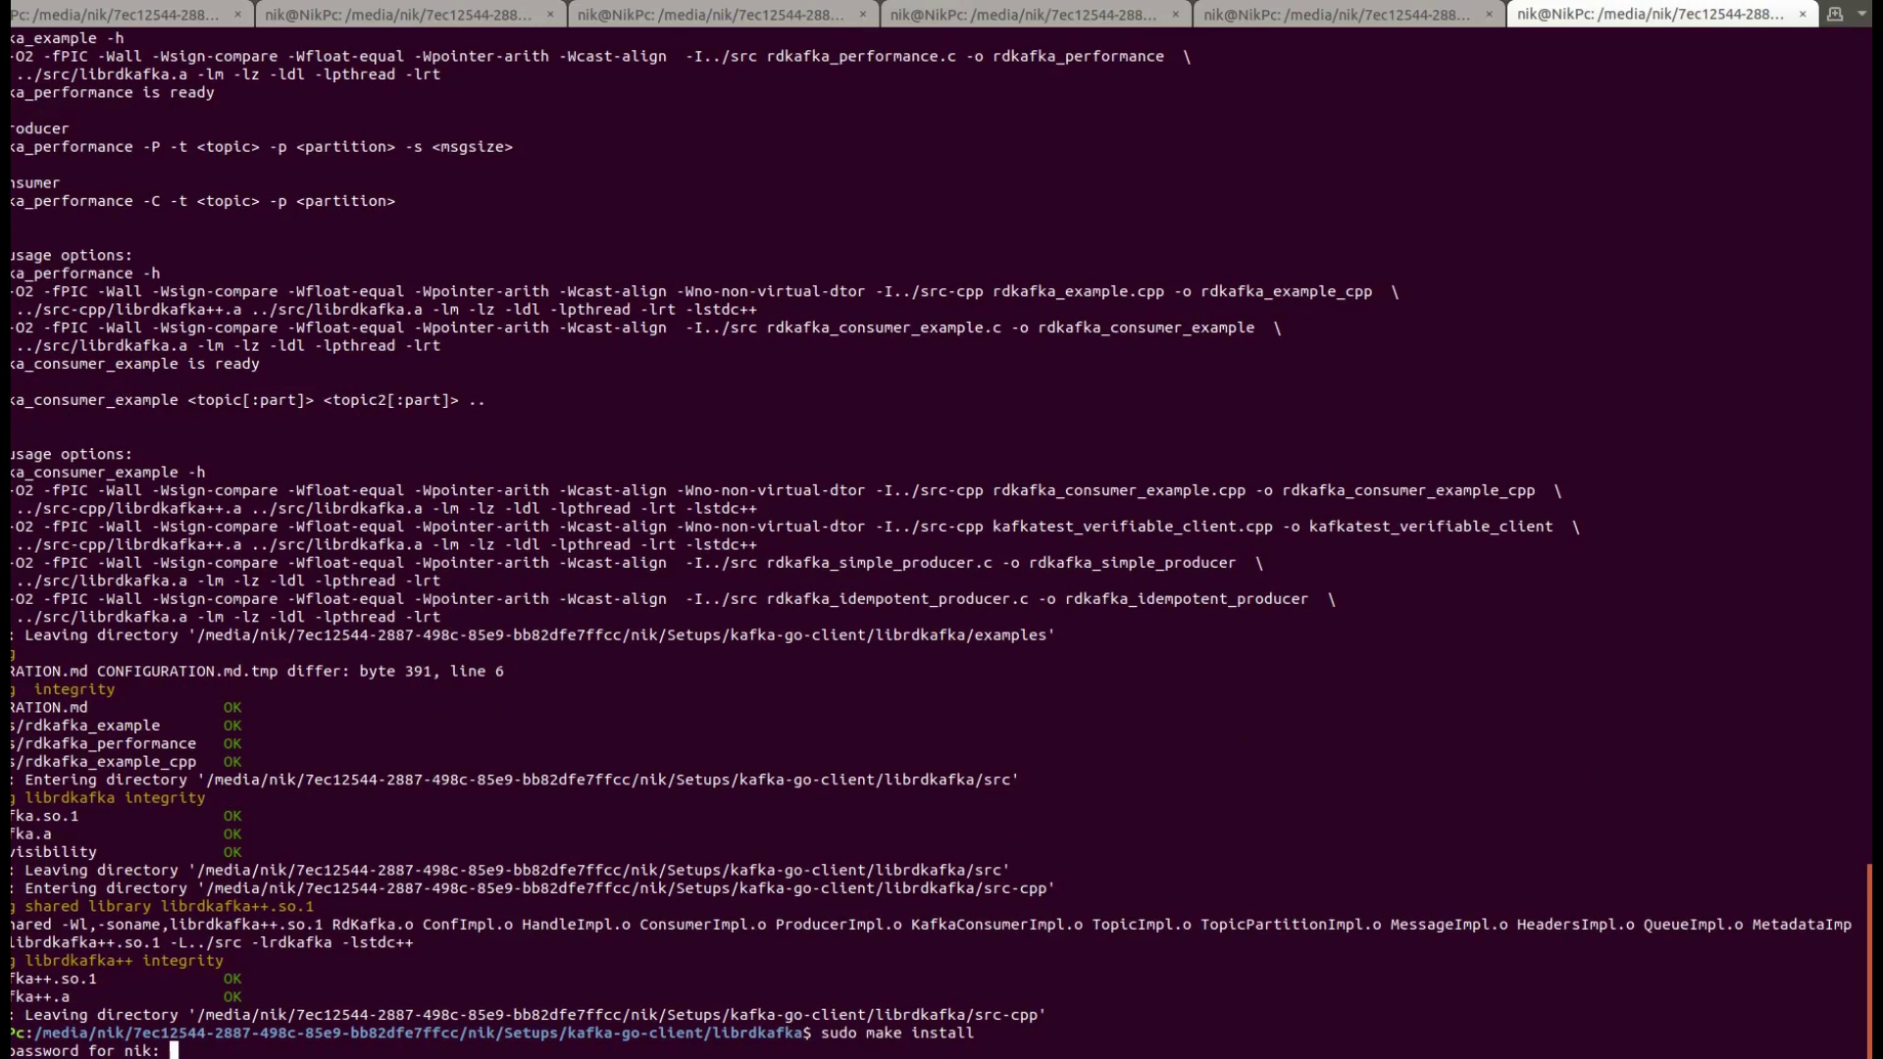
key(Return)
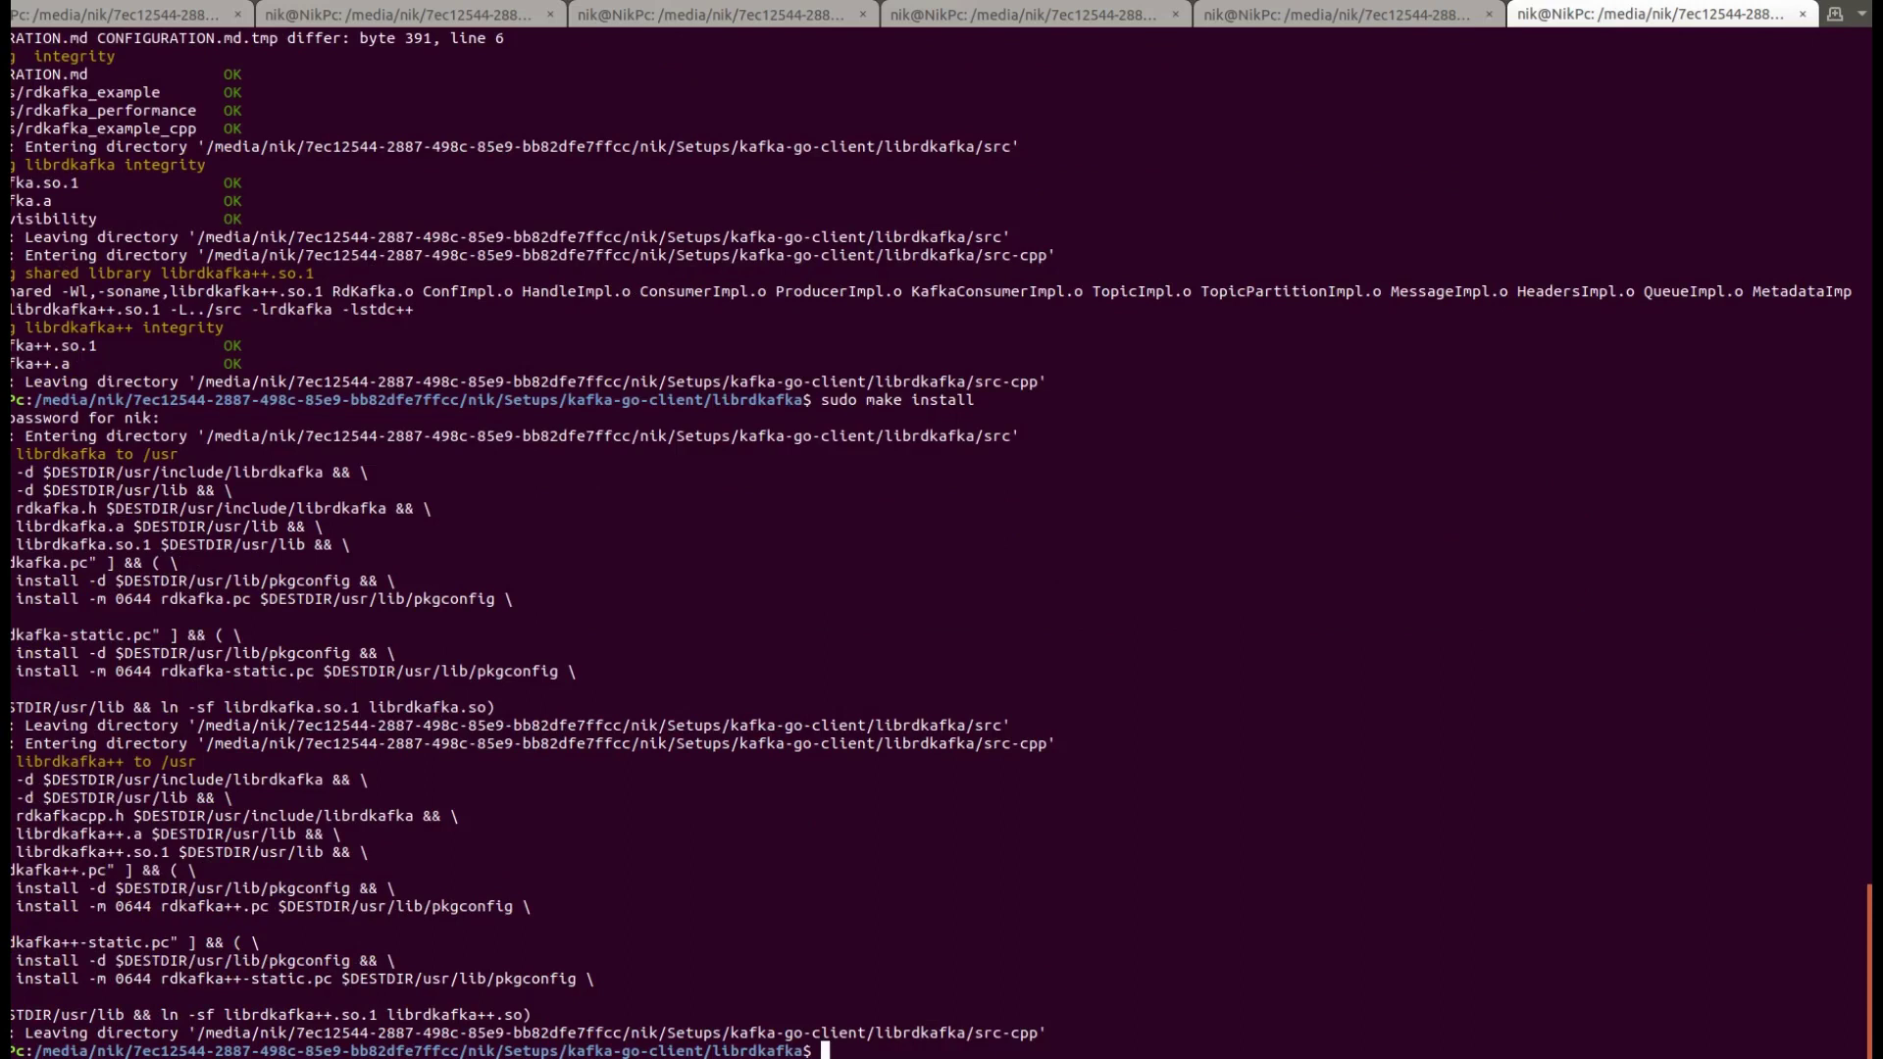
Type go get at the prompt and select the confluent-kafka-go package path in the README.
text(go get)
key(alt+Tab)
key(Tab)
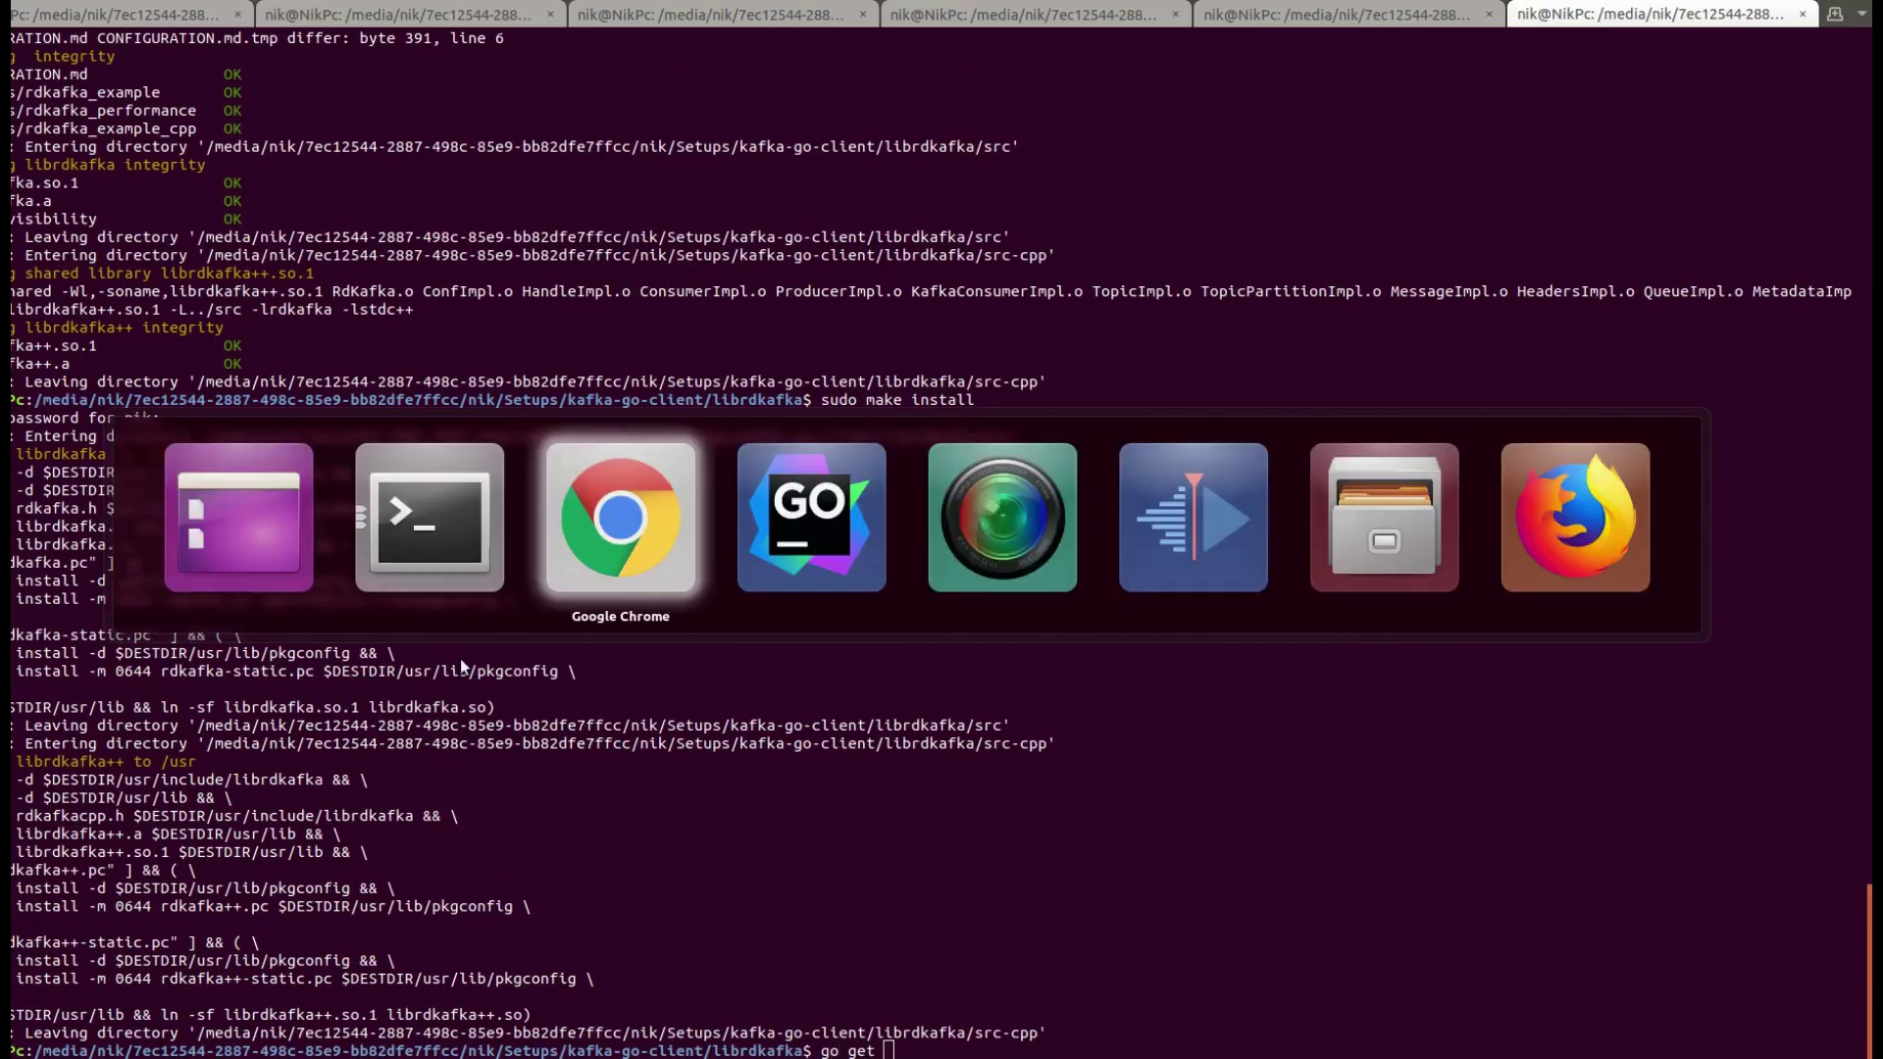
key(Tab)
scroll(588, 295, up, 10)
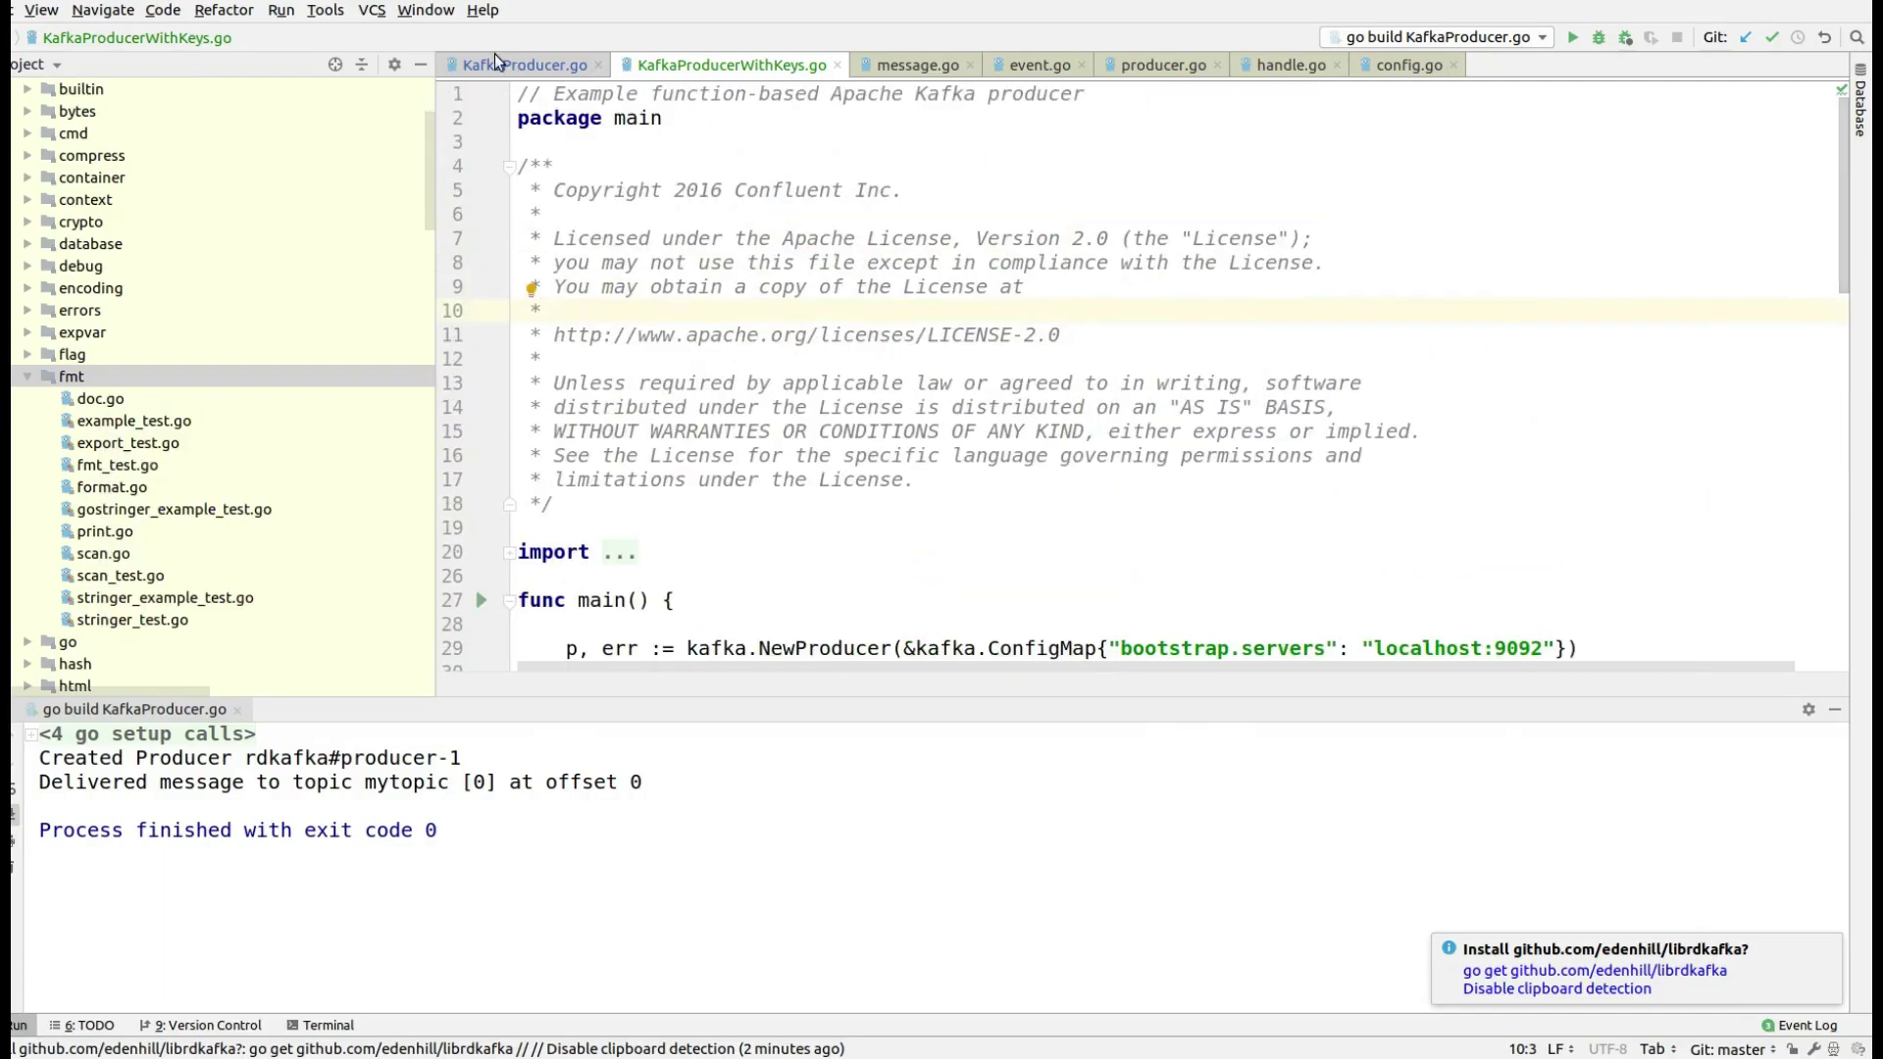
key(alt+Tab)
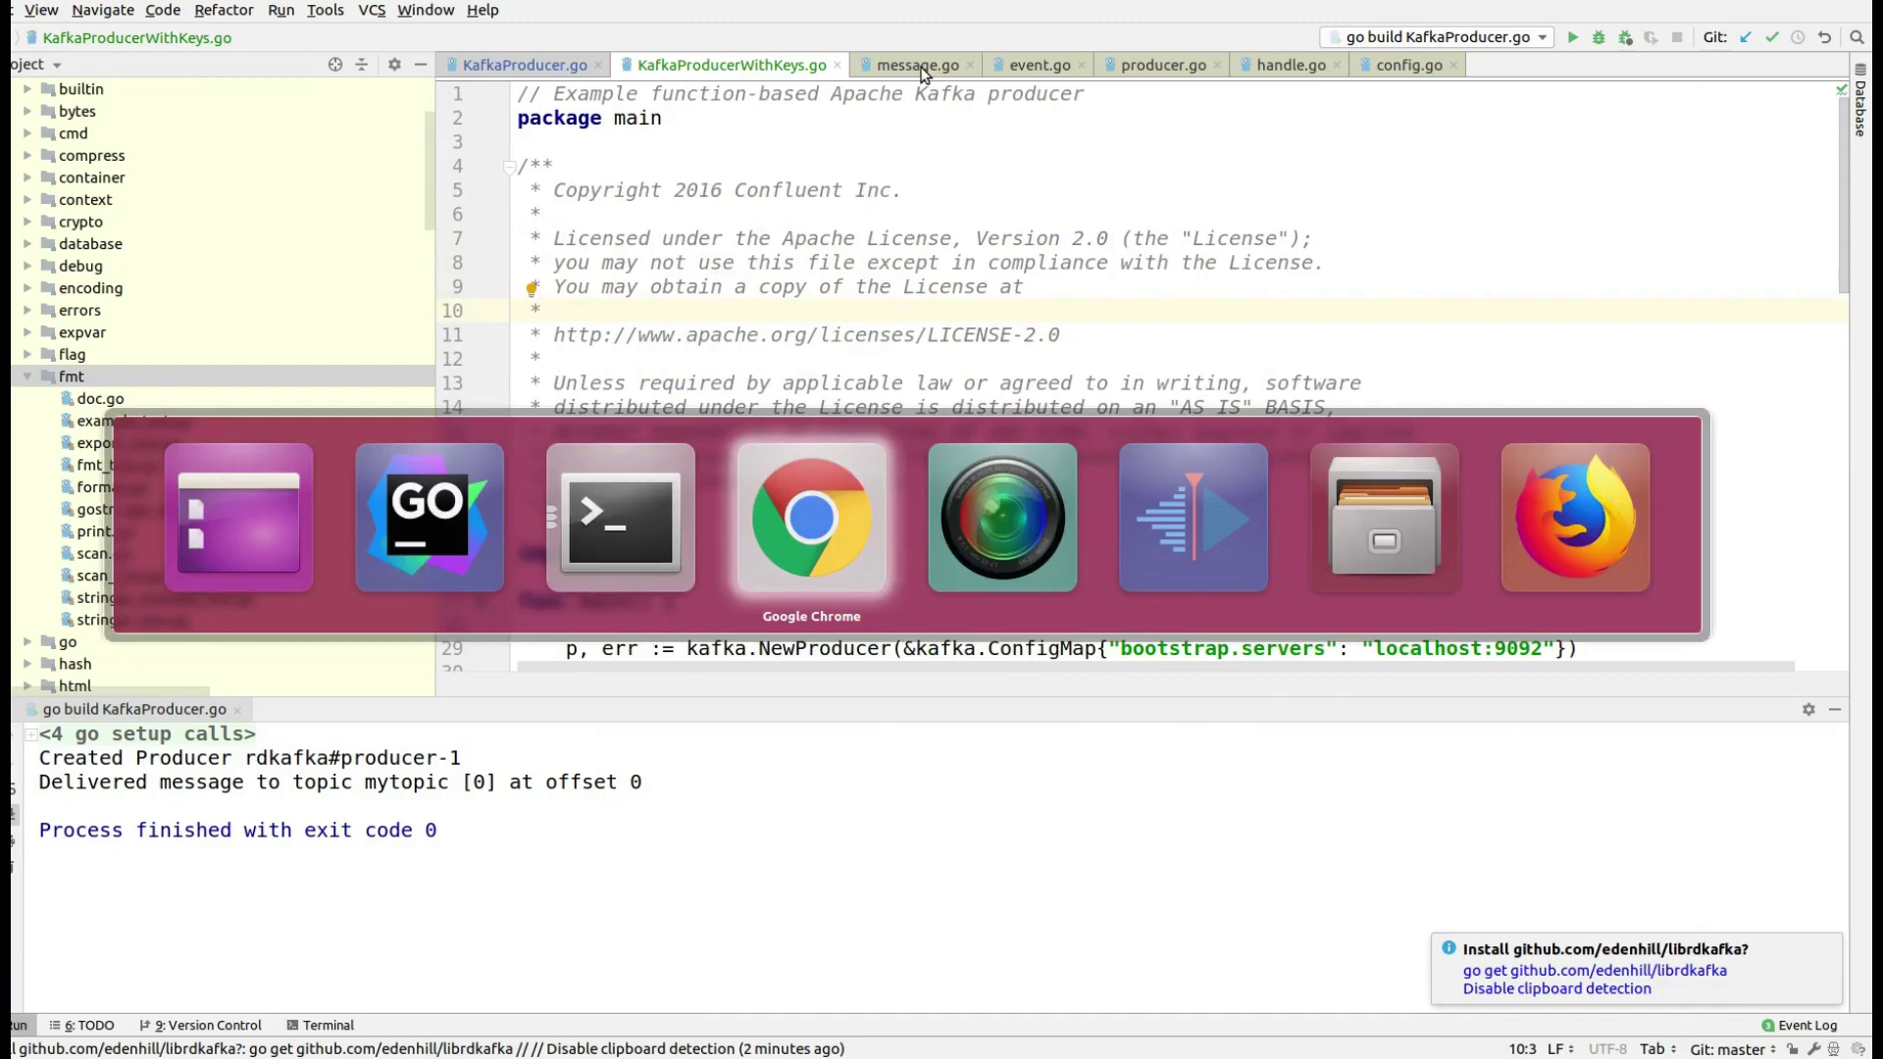
drag(963, 758, 438, 768)
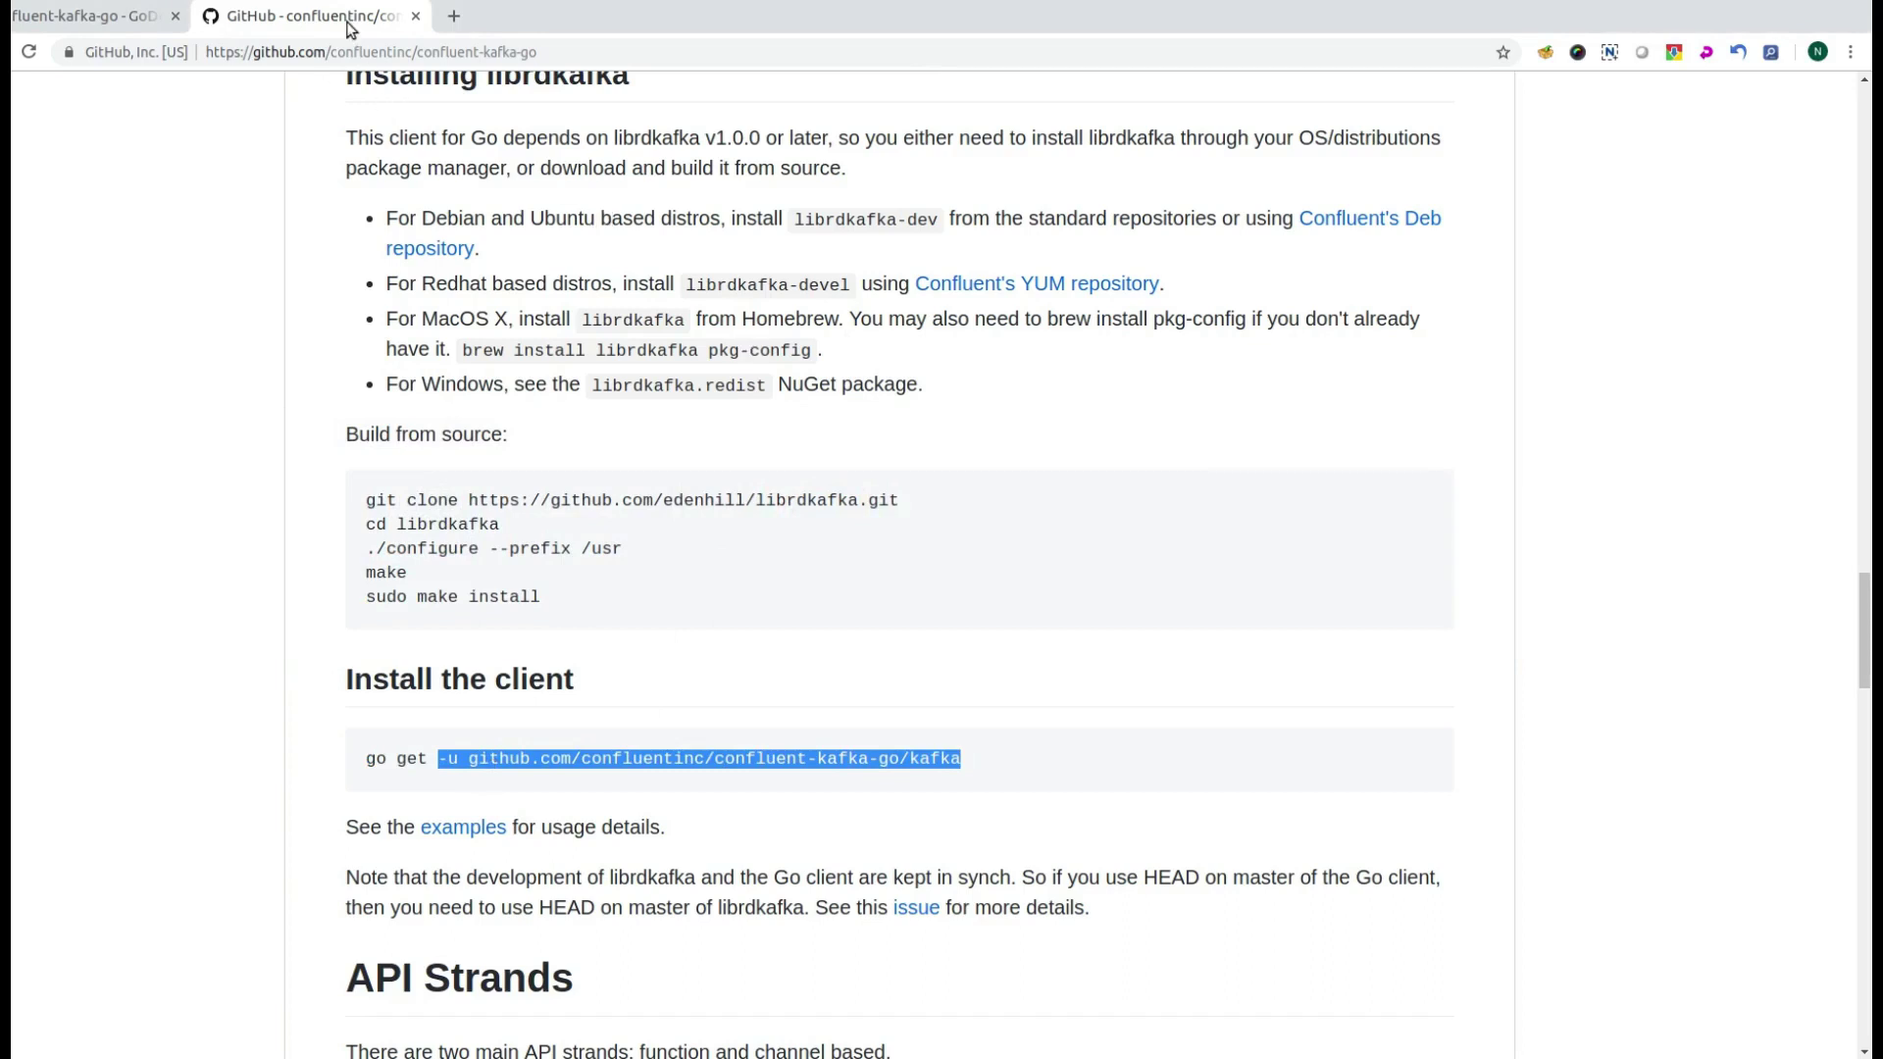
Open consumer_example.go via GoDoc's consumer_example and select its kafka package import path.
click(81, 24)
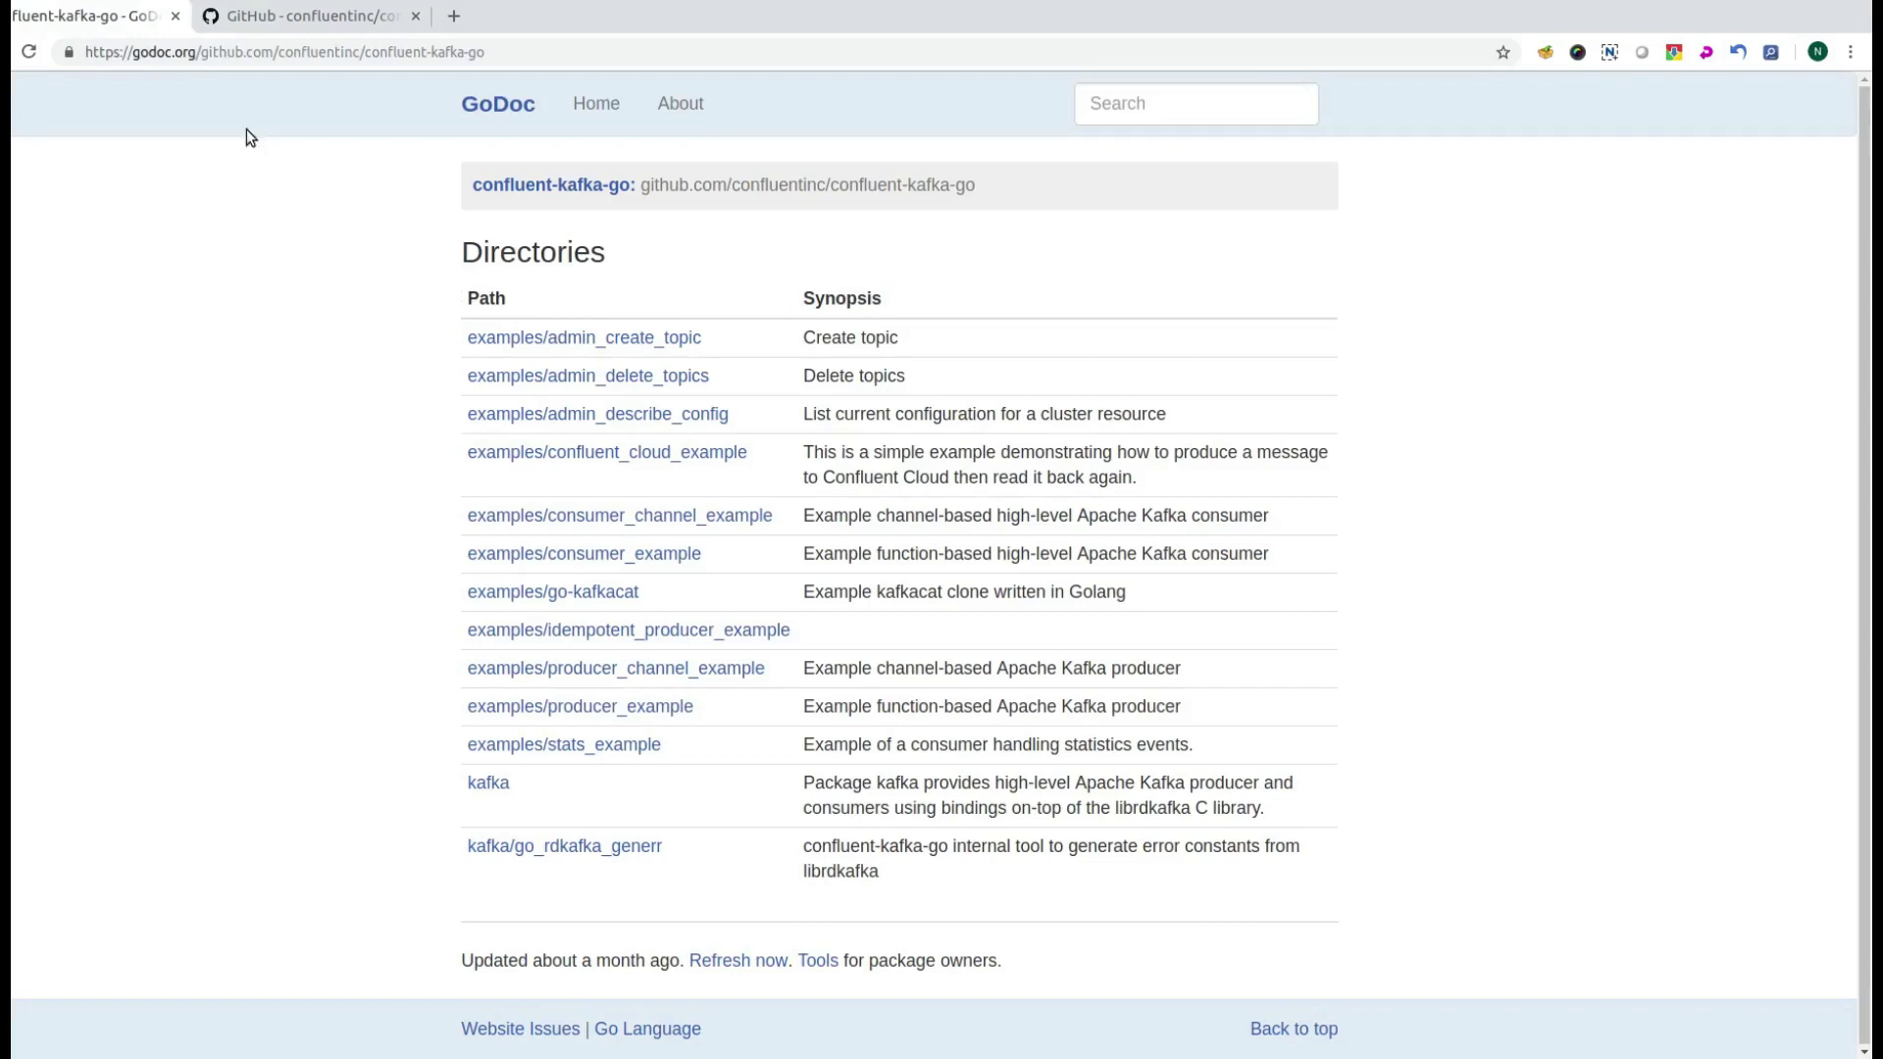
click(677, 552)
click(569, 393)
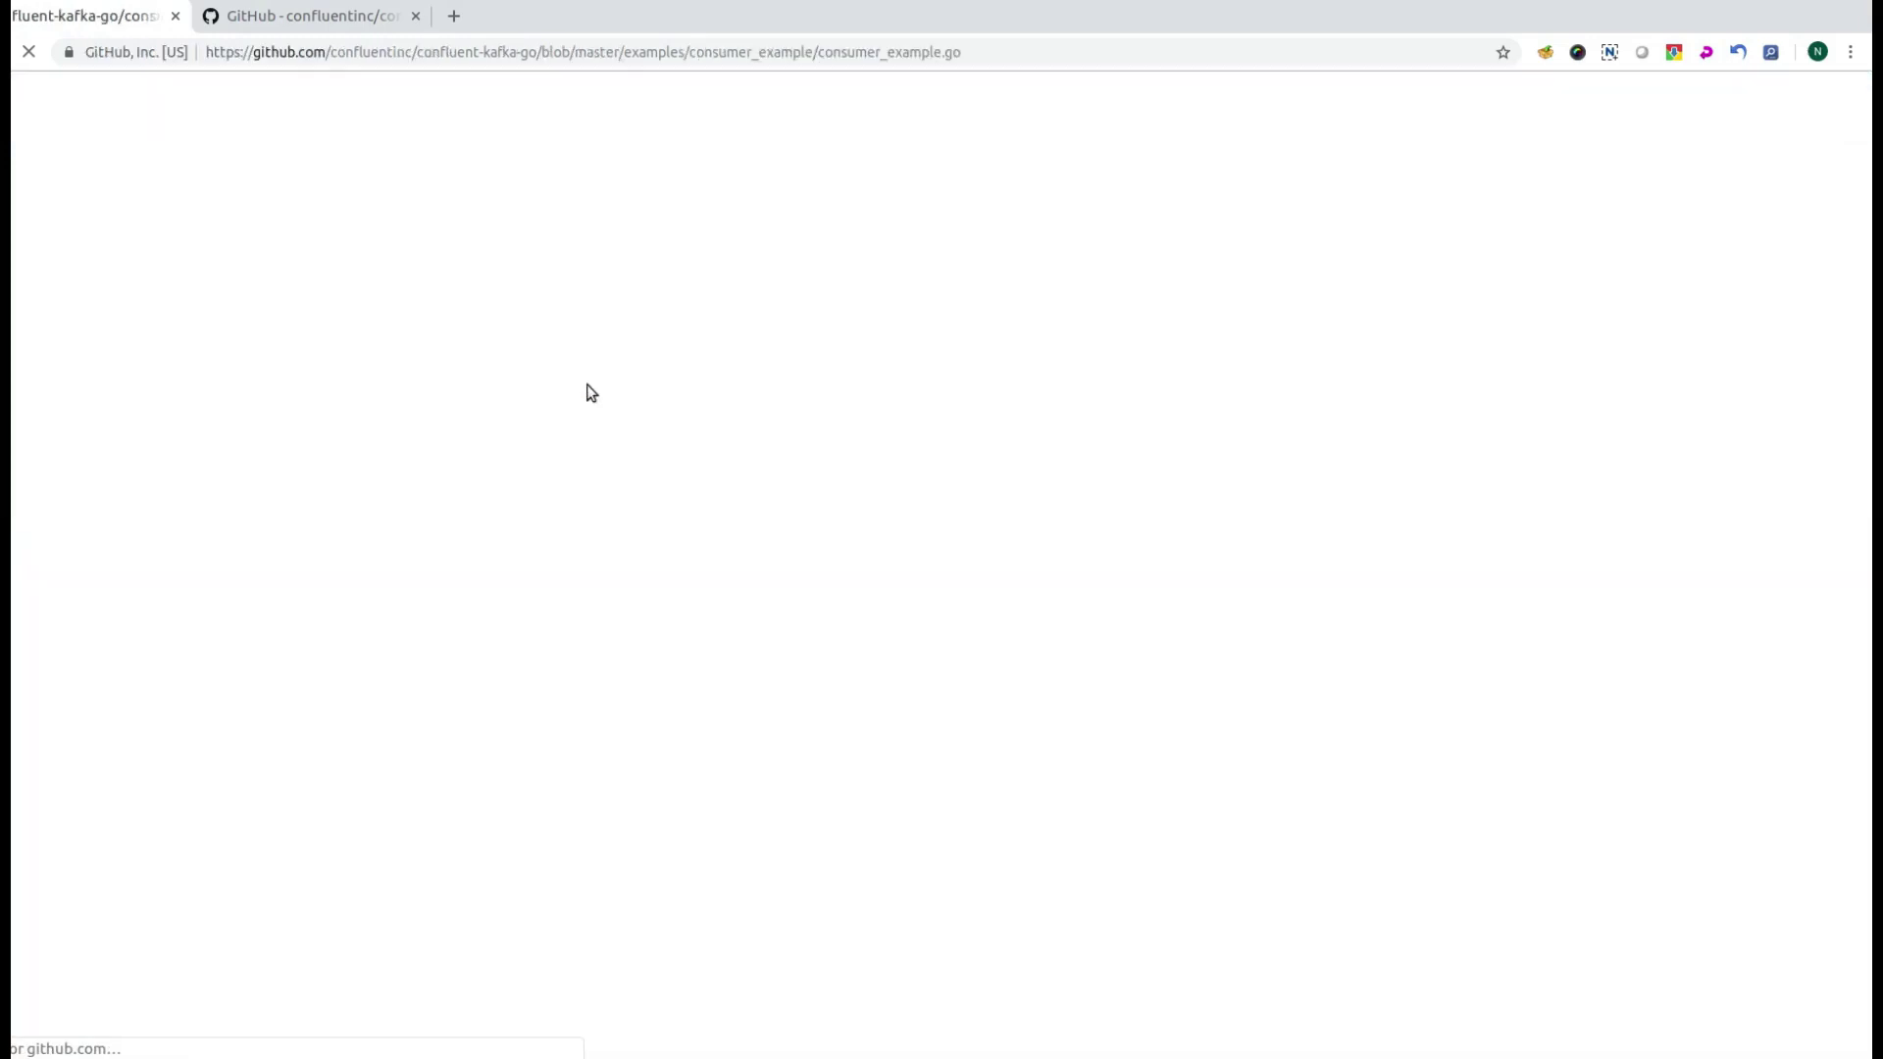
scroll(539, 324, down, 10)
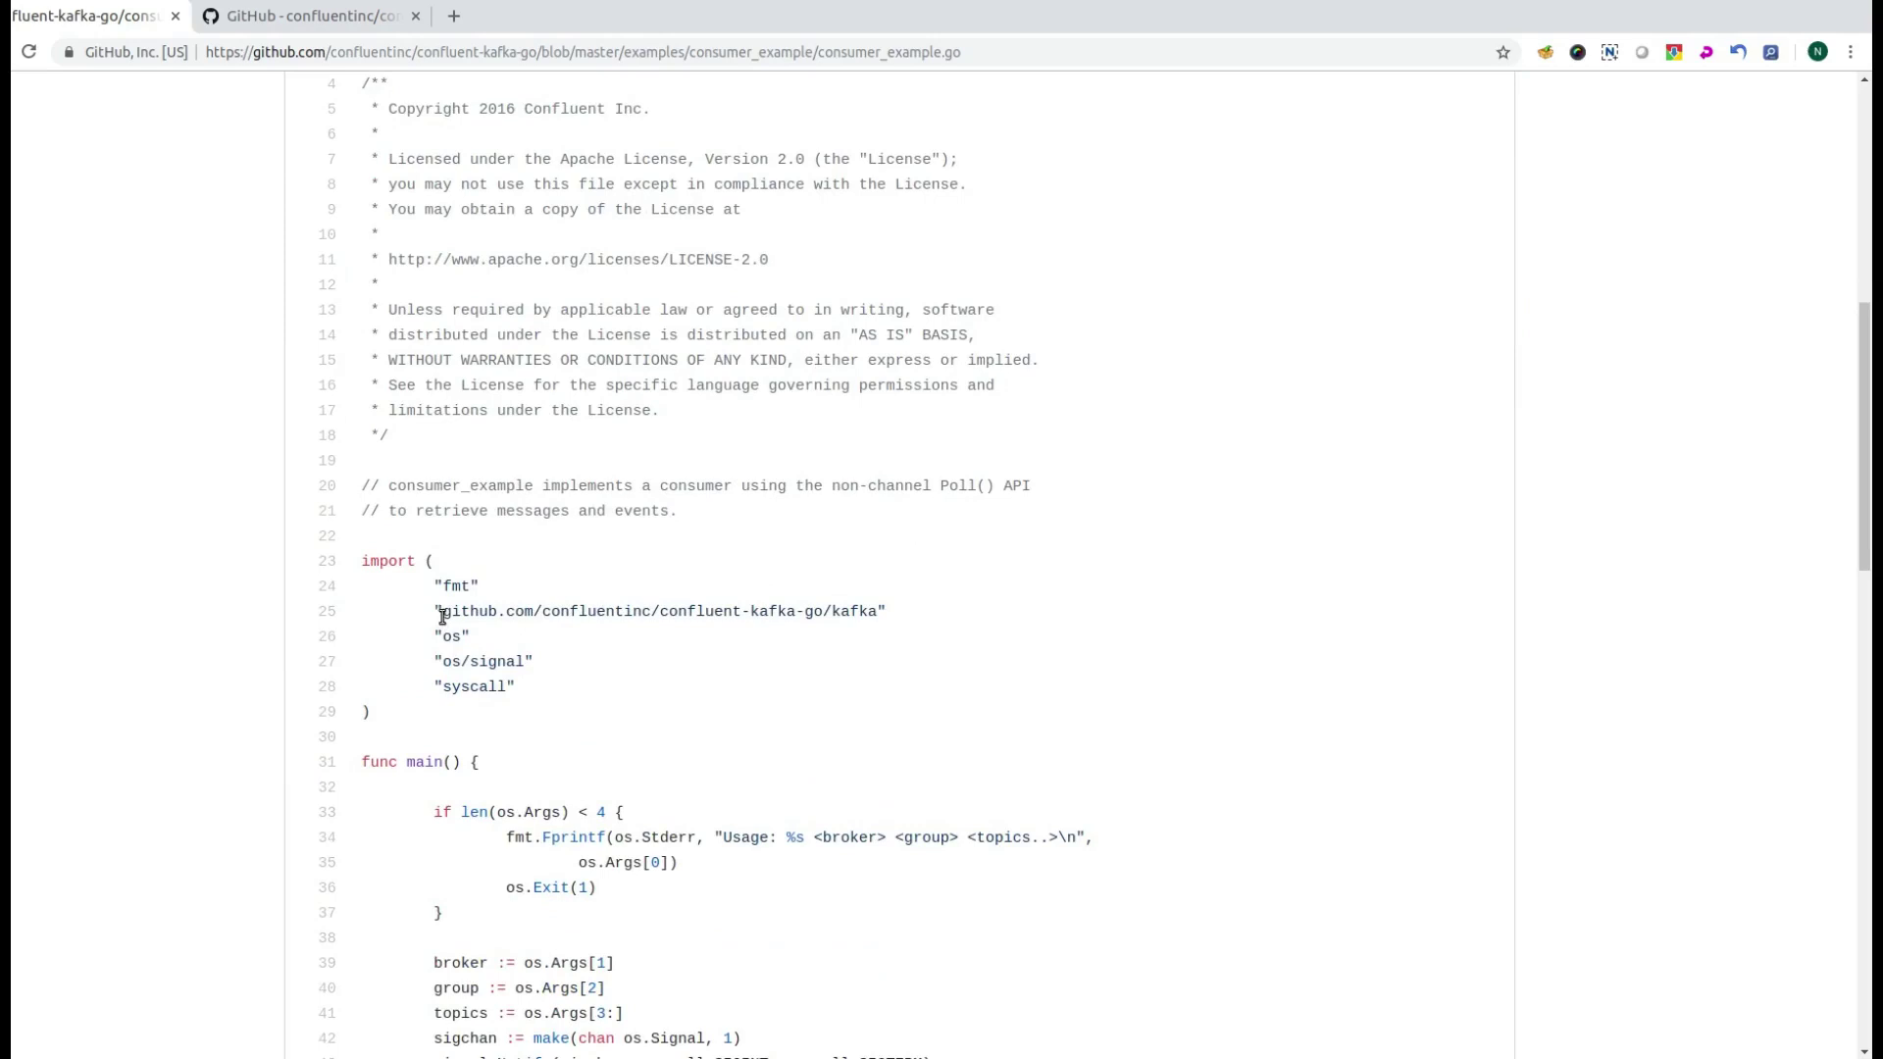
drag(441, 612, 892, 627)
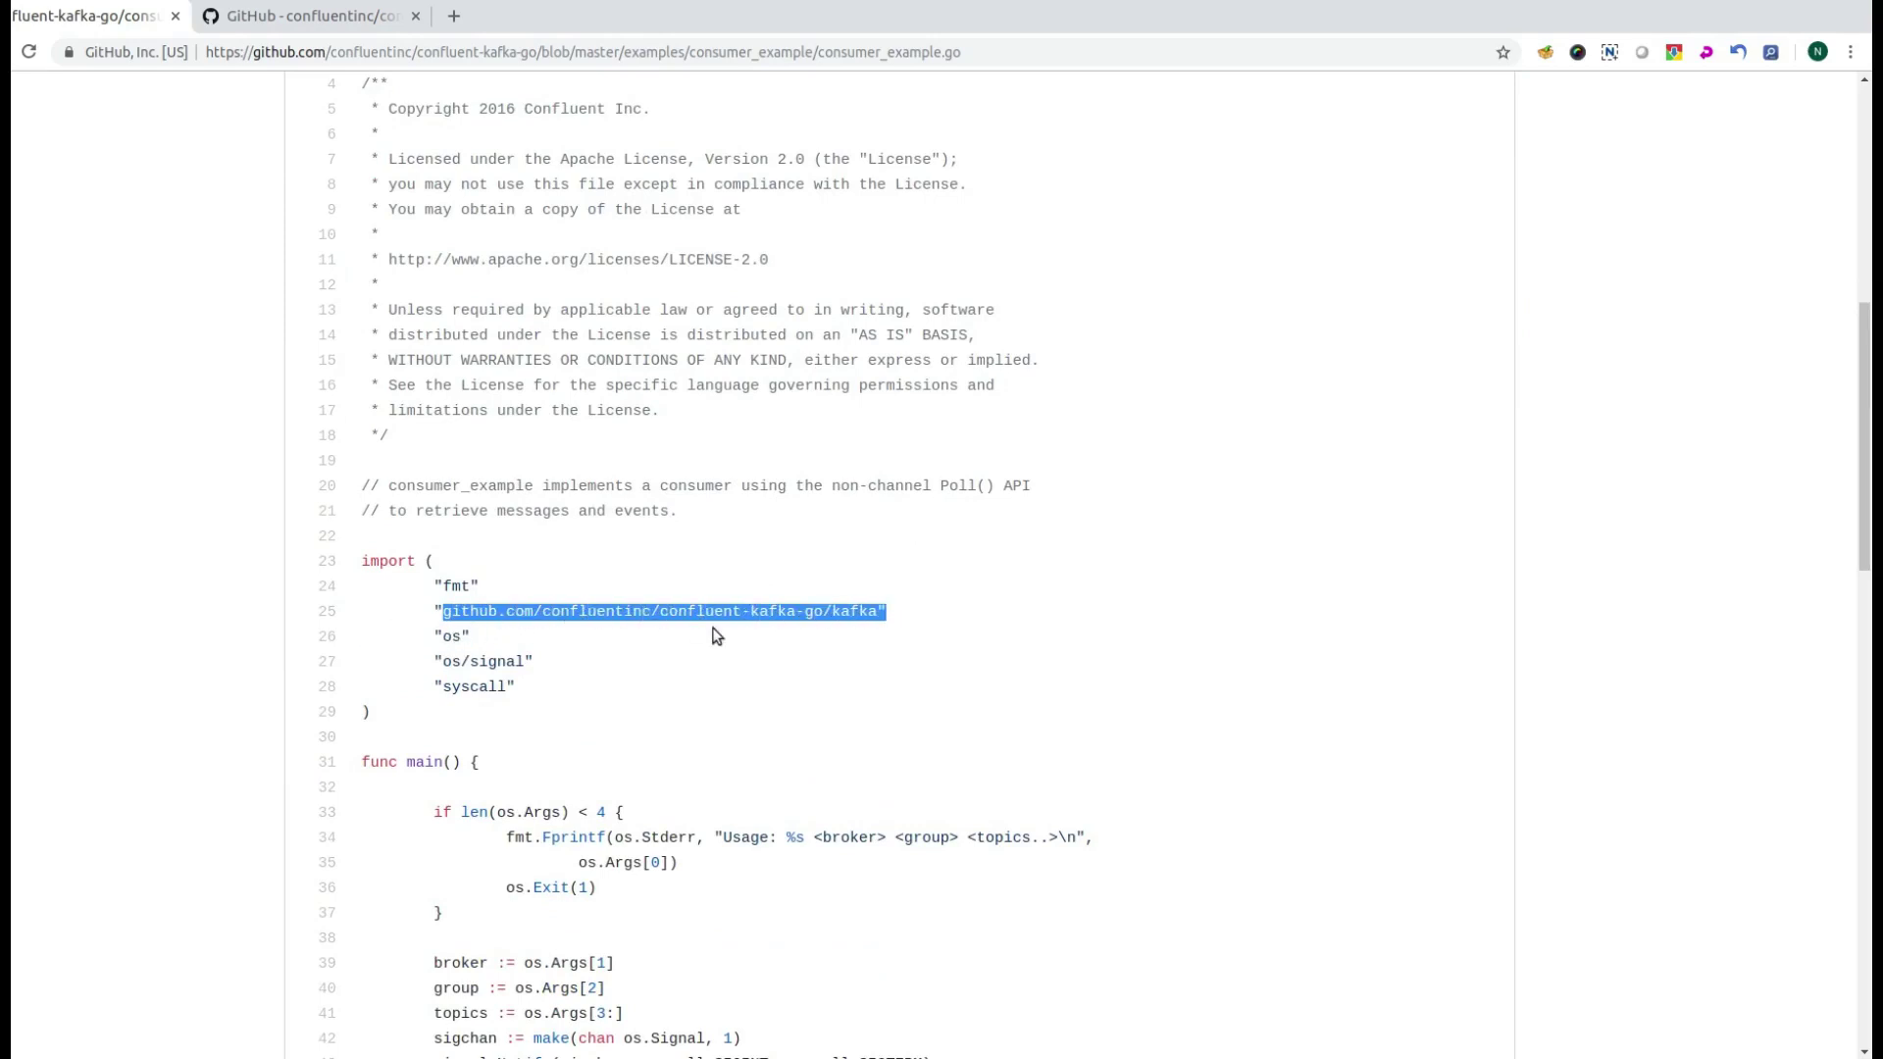
key(alt+Tab)
key(alt+Tab)
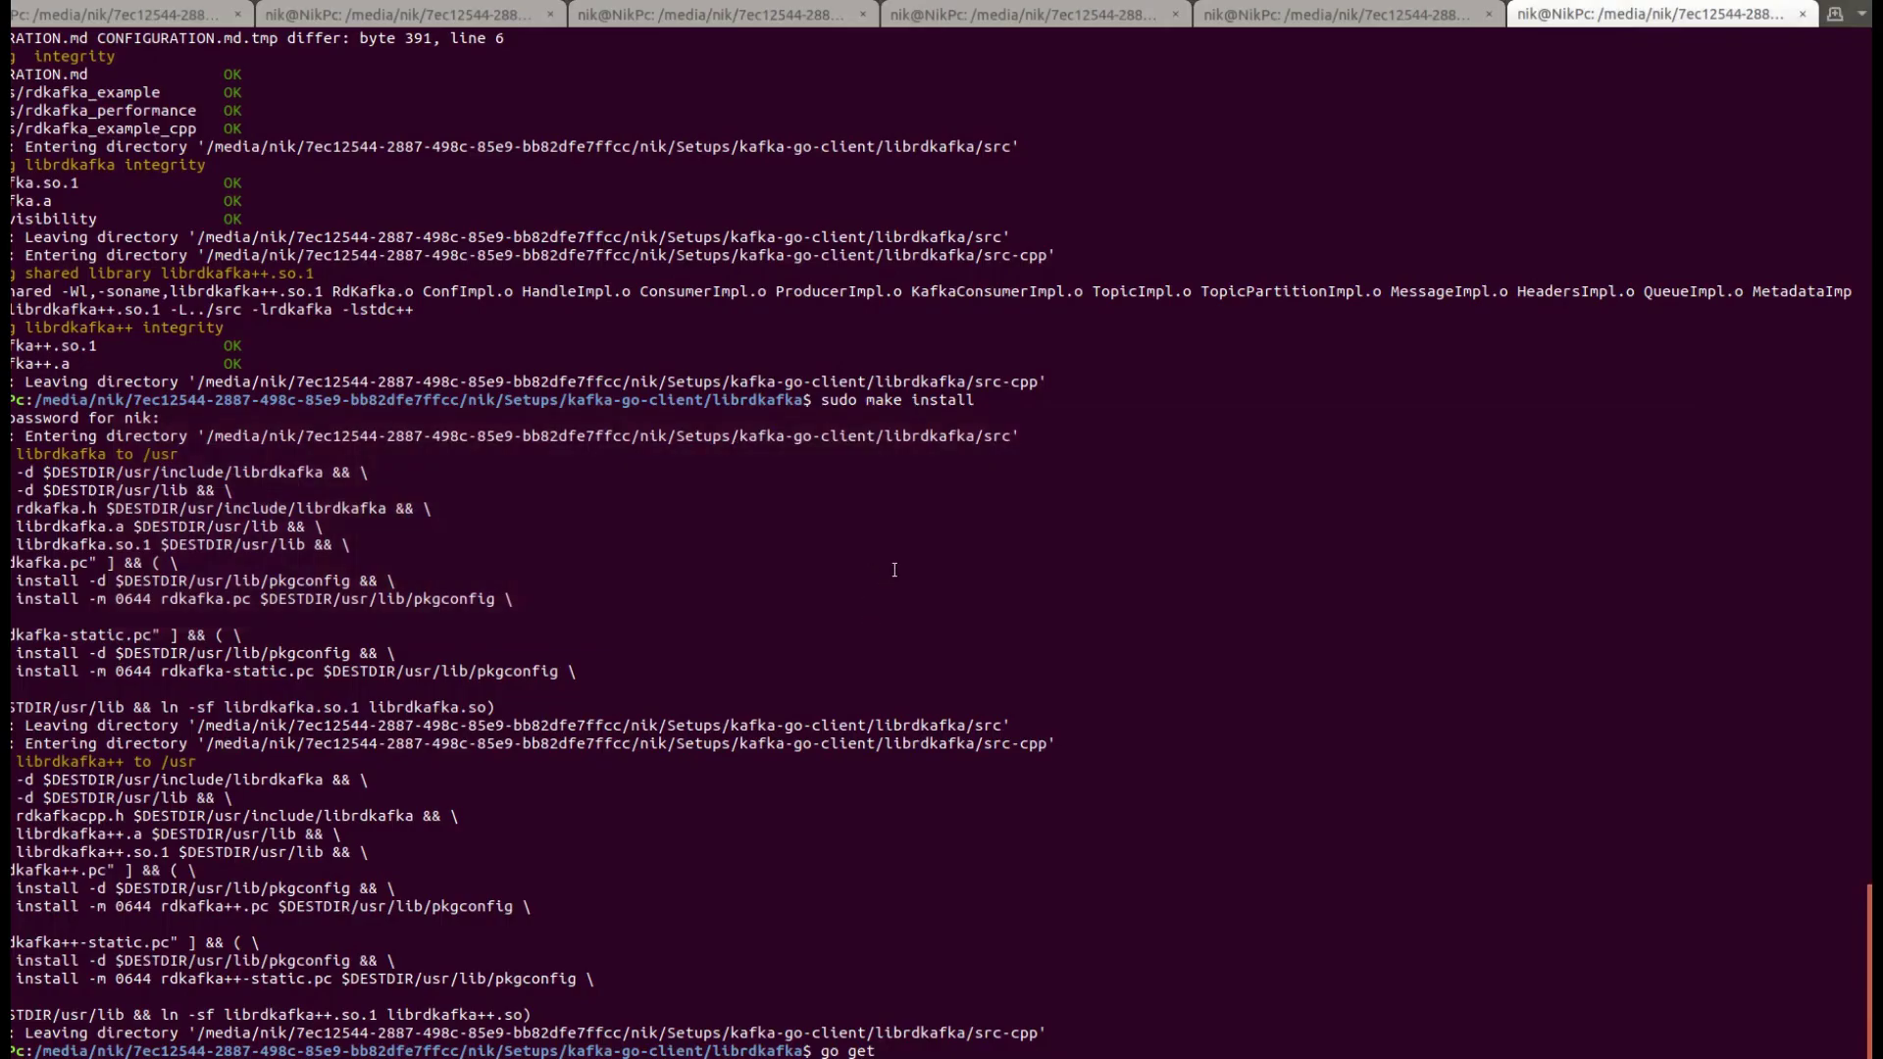
Run go get -u with the wrongly pasted sudo make install, which fails with import path errors.
key(alt+Tab)
key(ctrl+Tab)
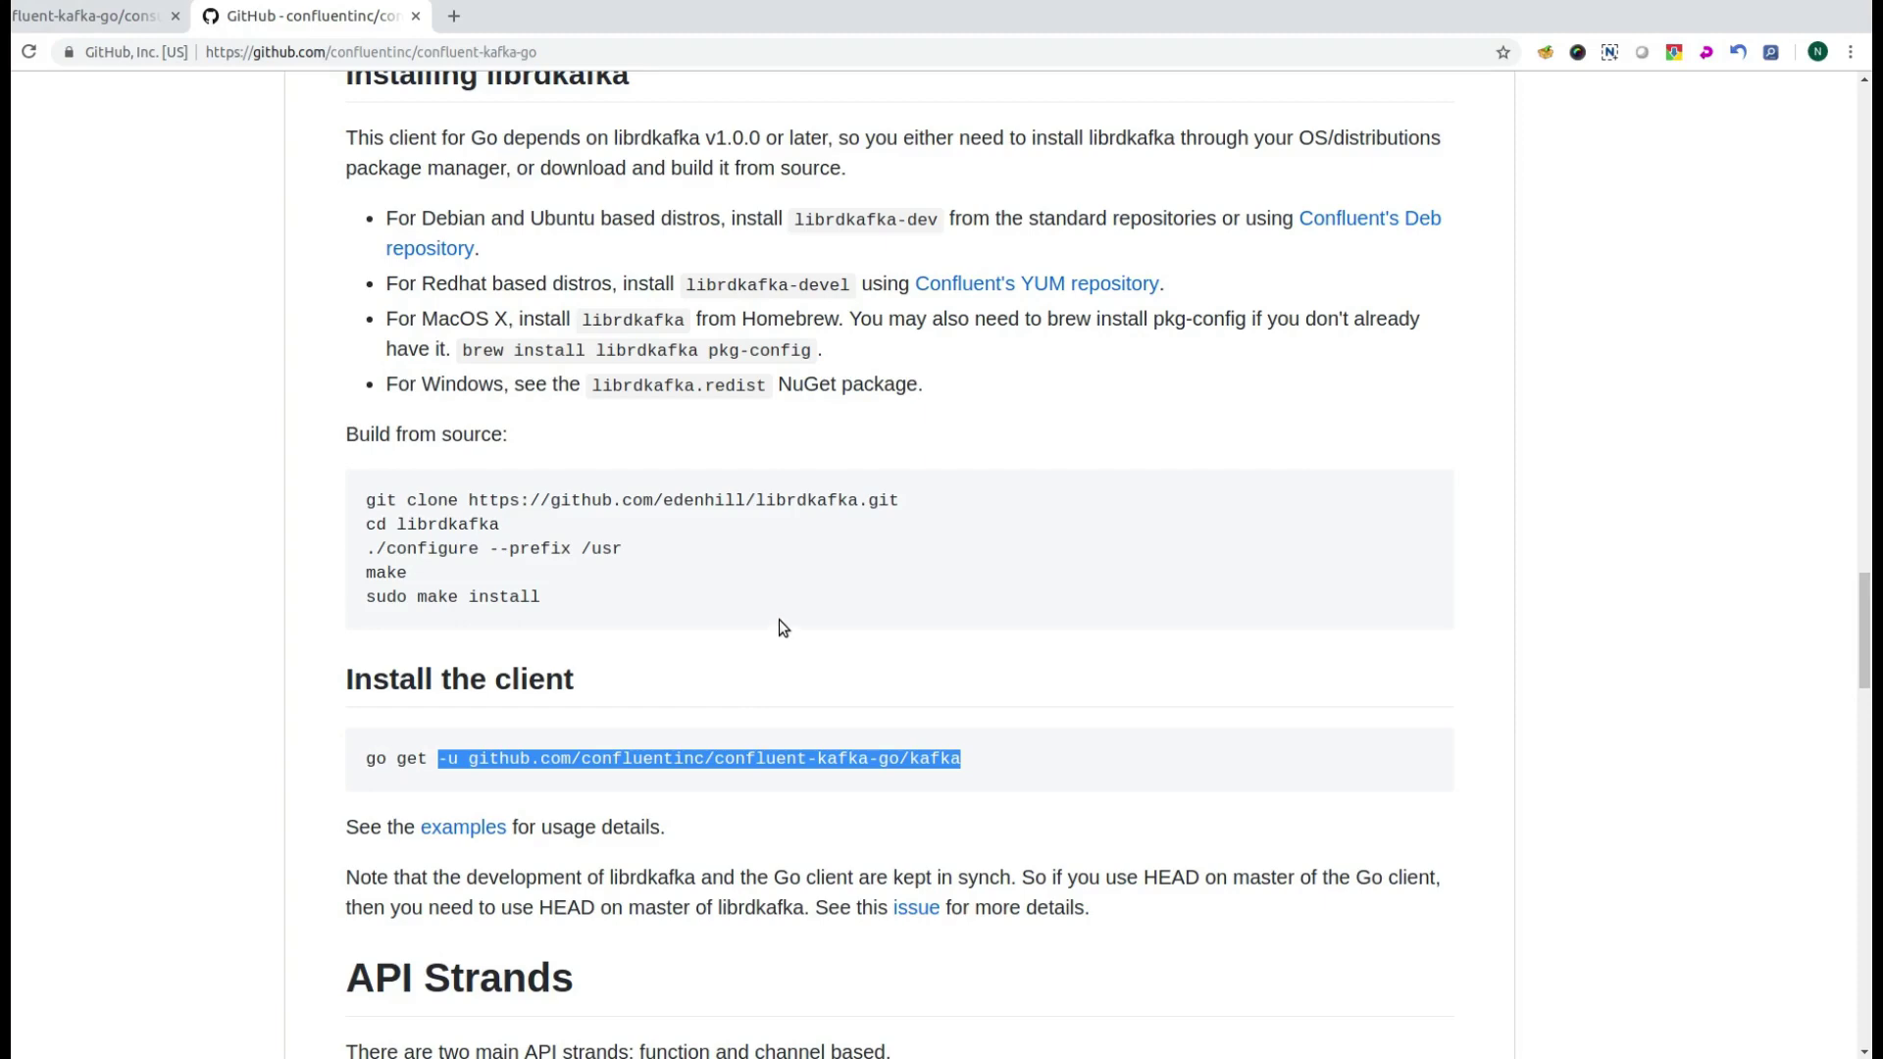
key(alt+Tab)
text(-u)
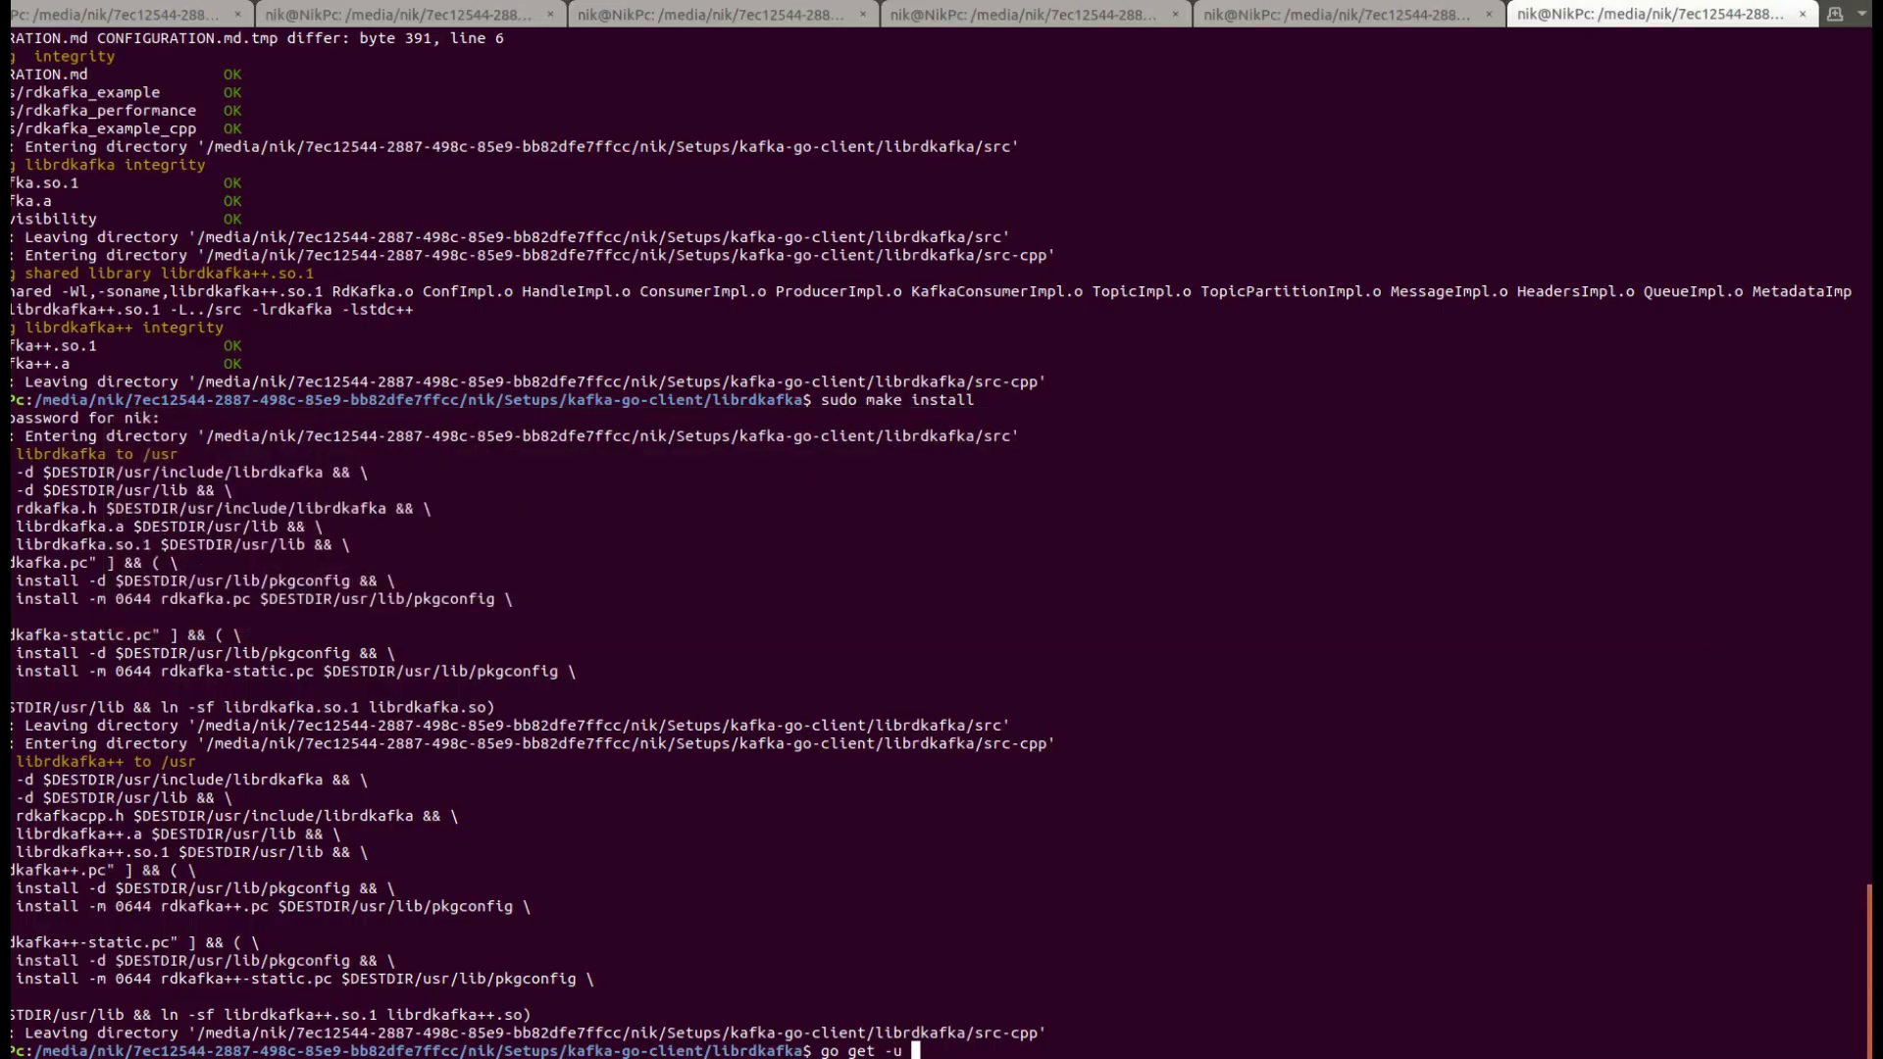
right_click(780, 621)
click(895, 680)
key(Return)
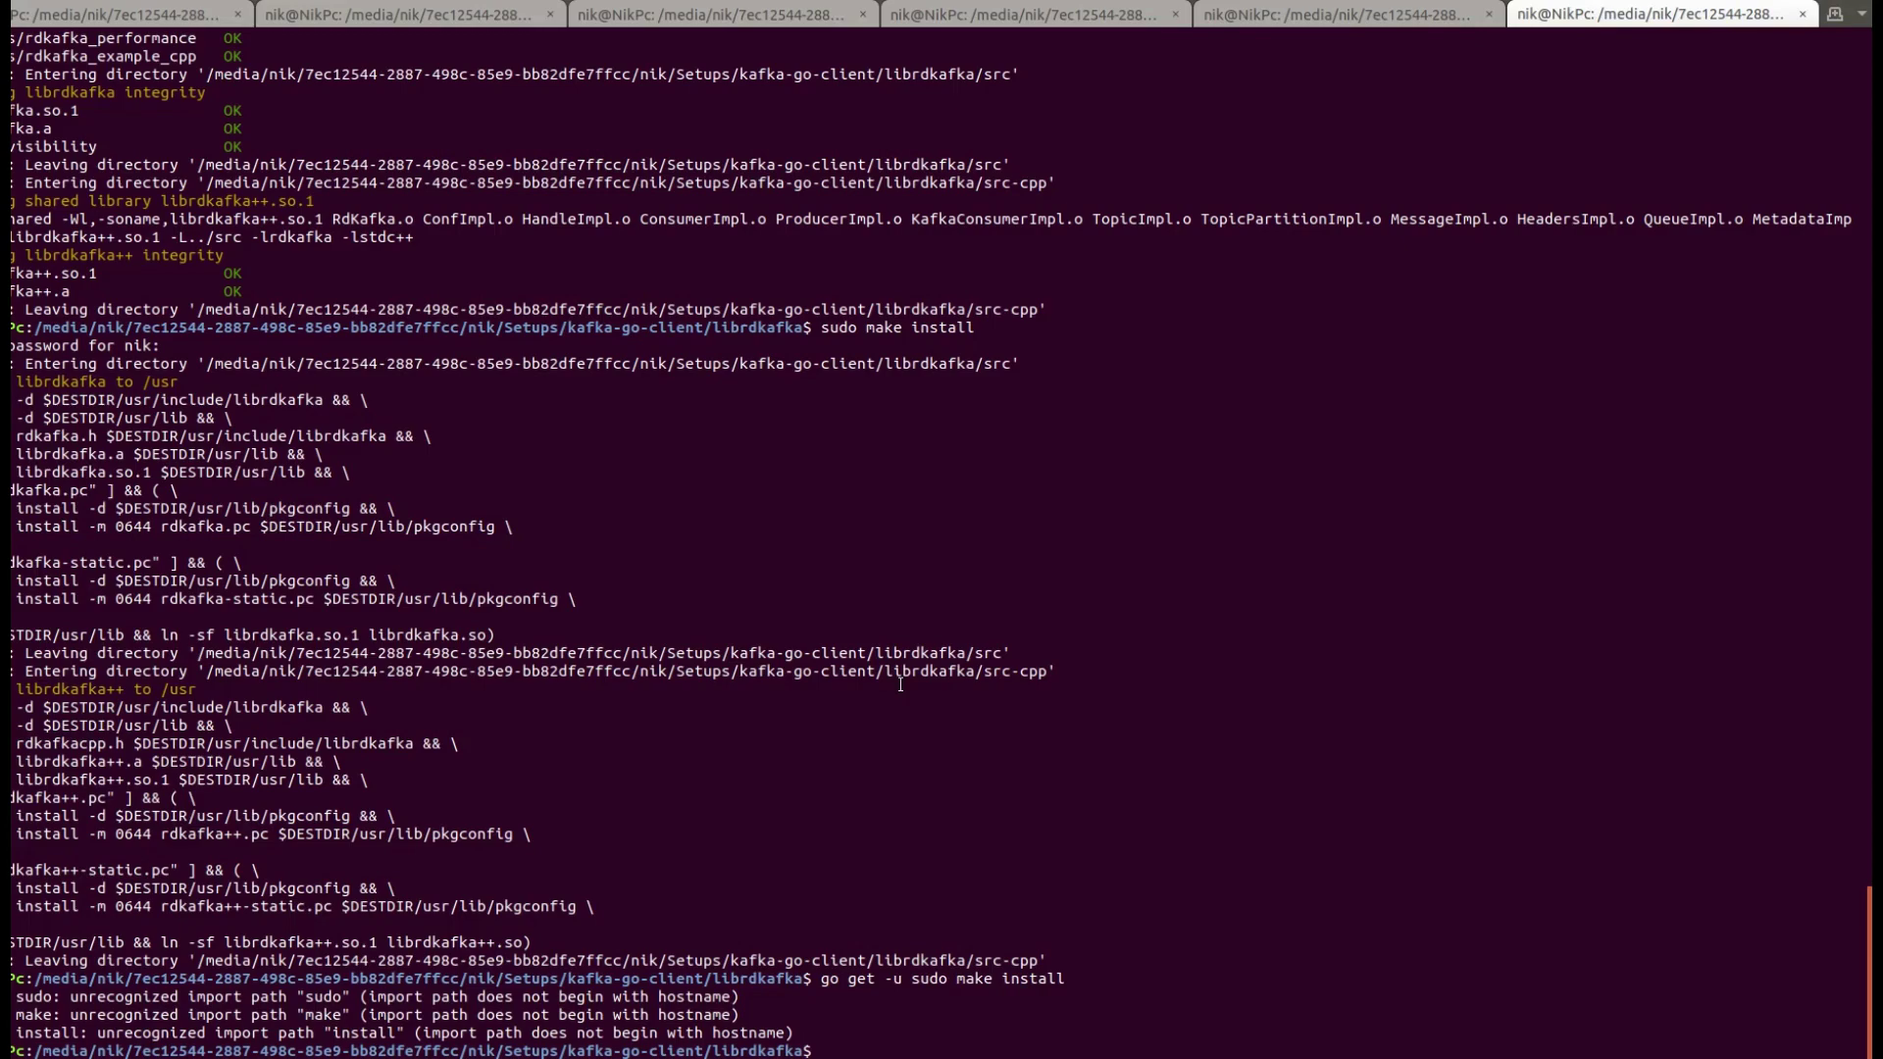
Paste go get -u github.com/confluentinc/confluent-kafka-go/kafka from the README into the terminal.
key(alt+Tab)
triple_click(549, 770)
key(alt+Tab)
right_click(794, 755)
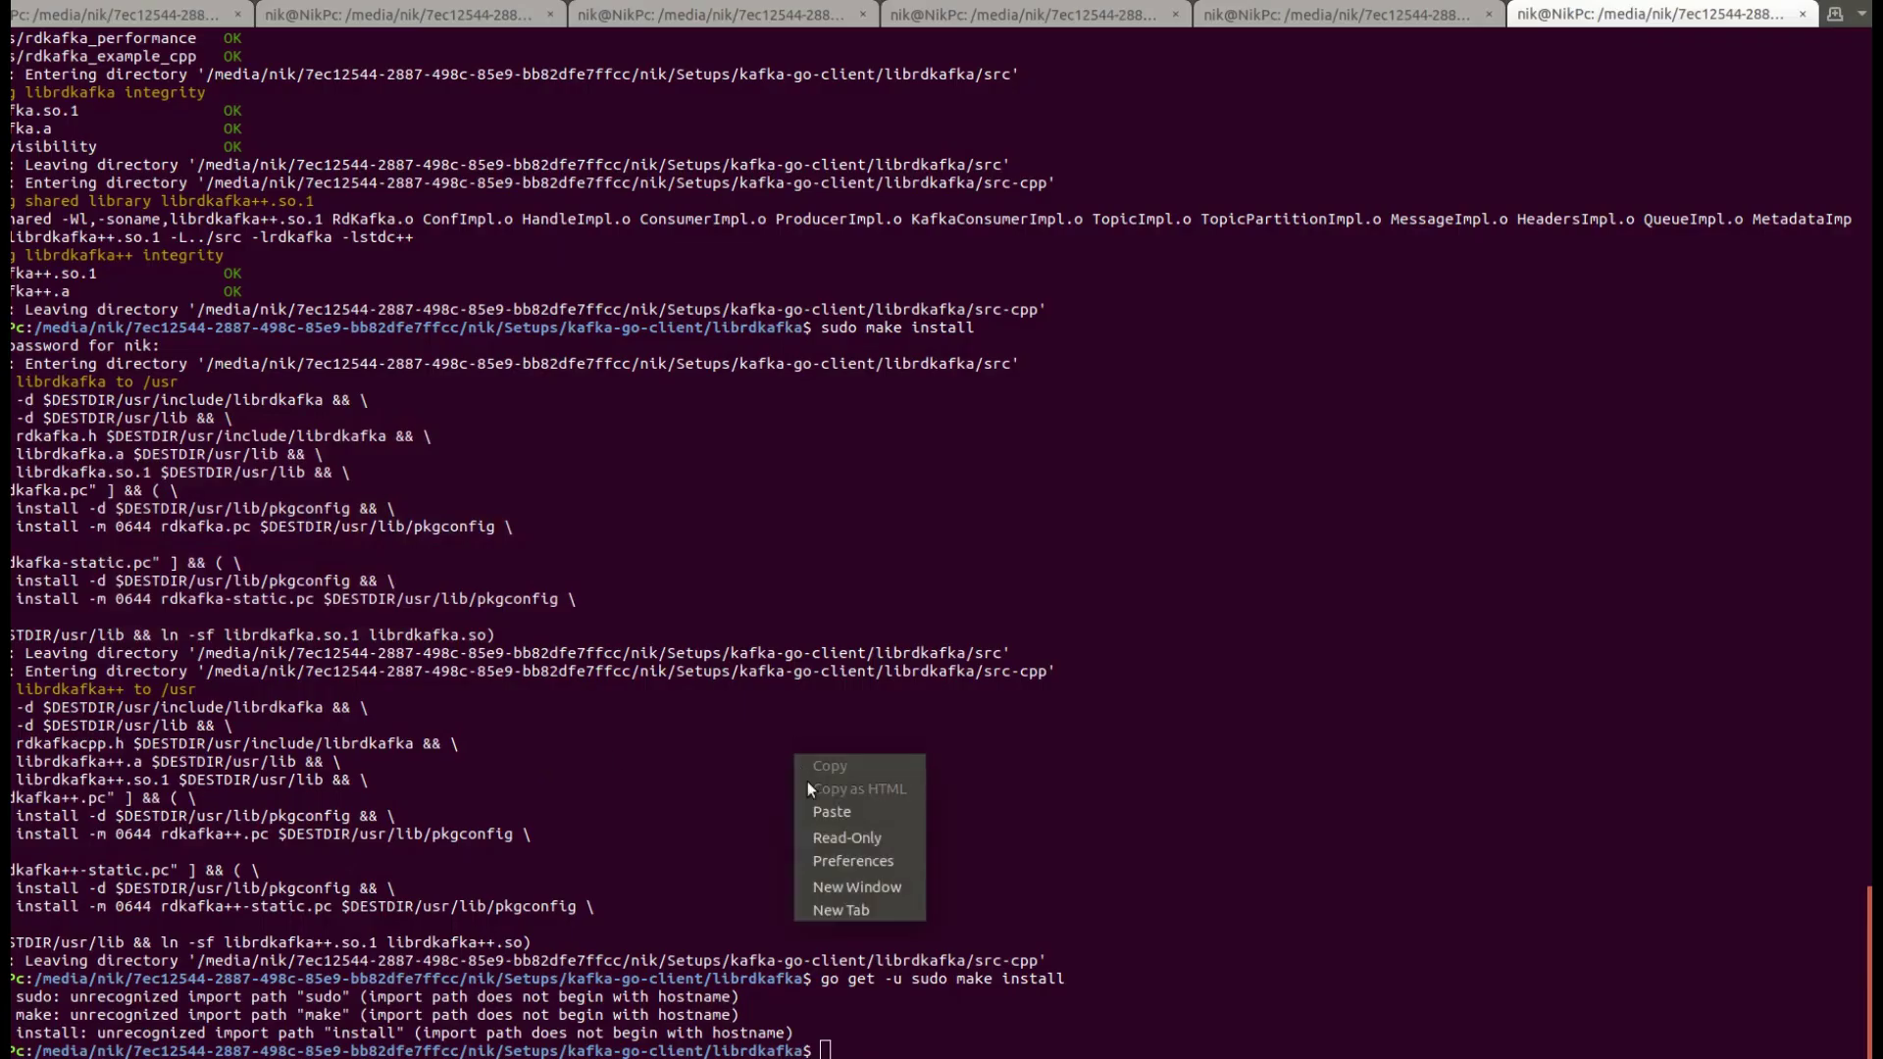
click(818, 812)
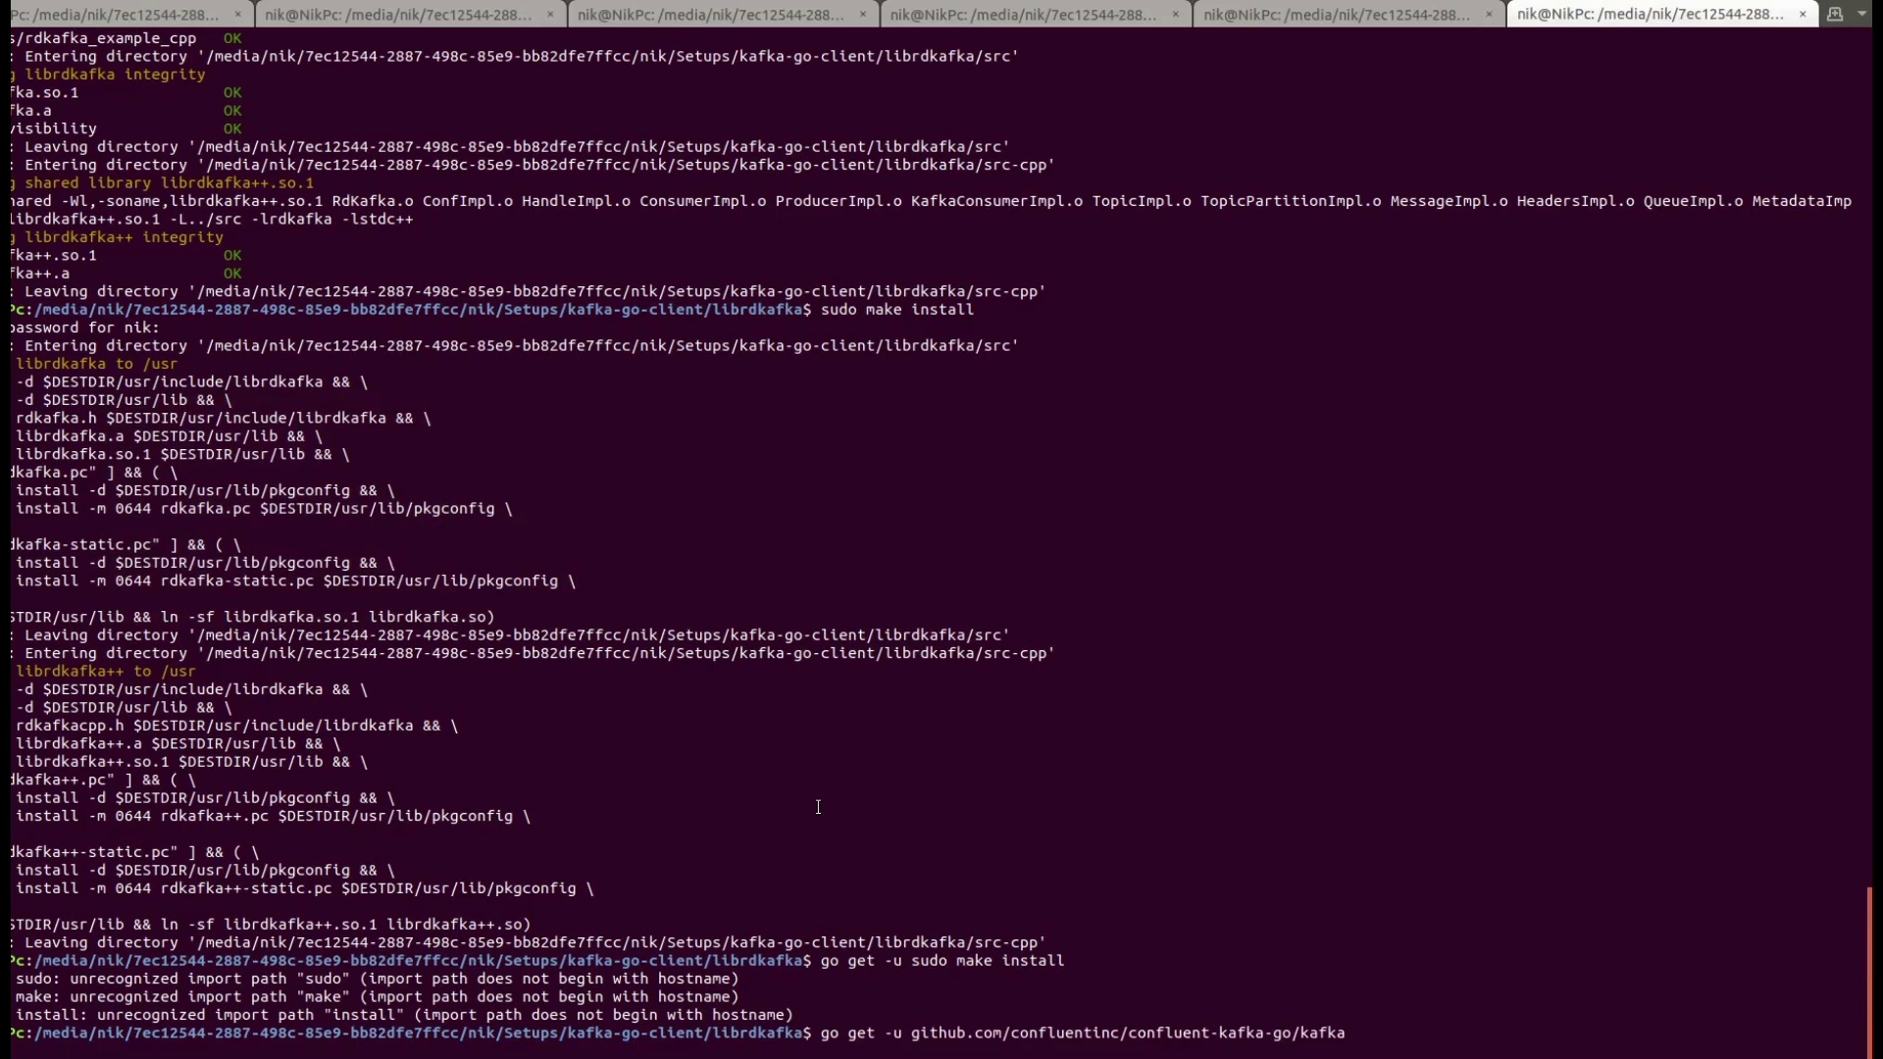
Show KafkaProducer.go in GoLand and inspect its confluent-kafka-go import line.
key(alt+Tab)
key(Tab)
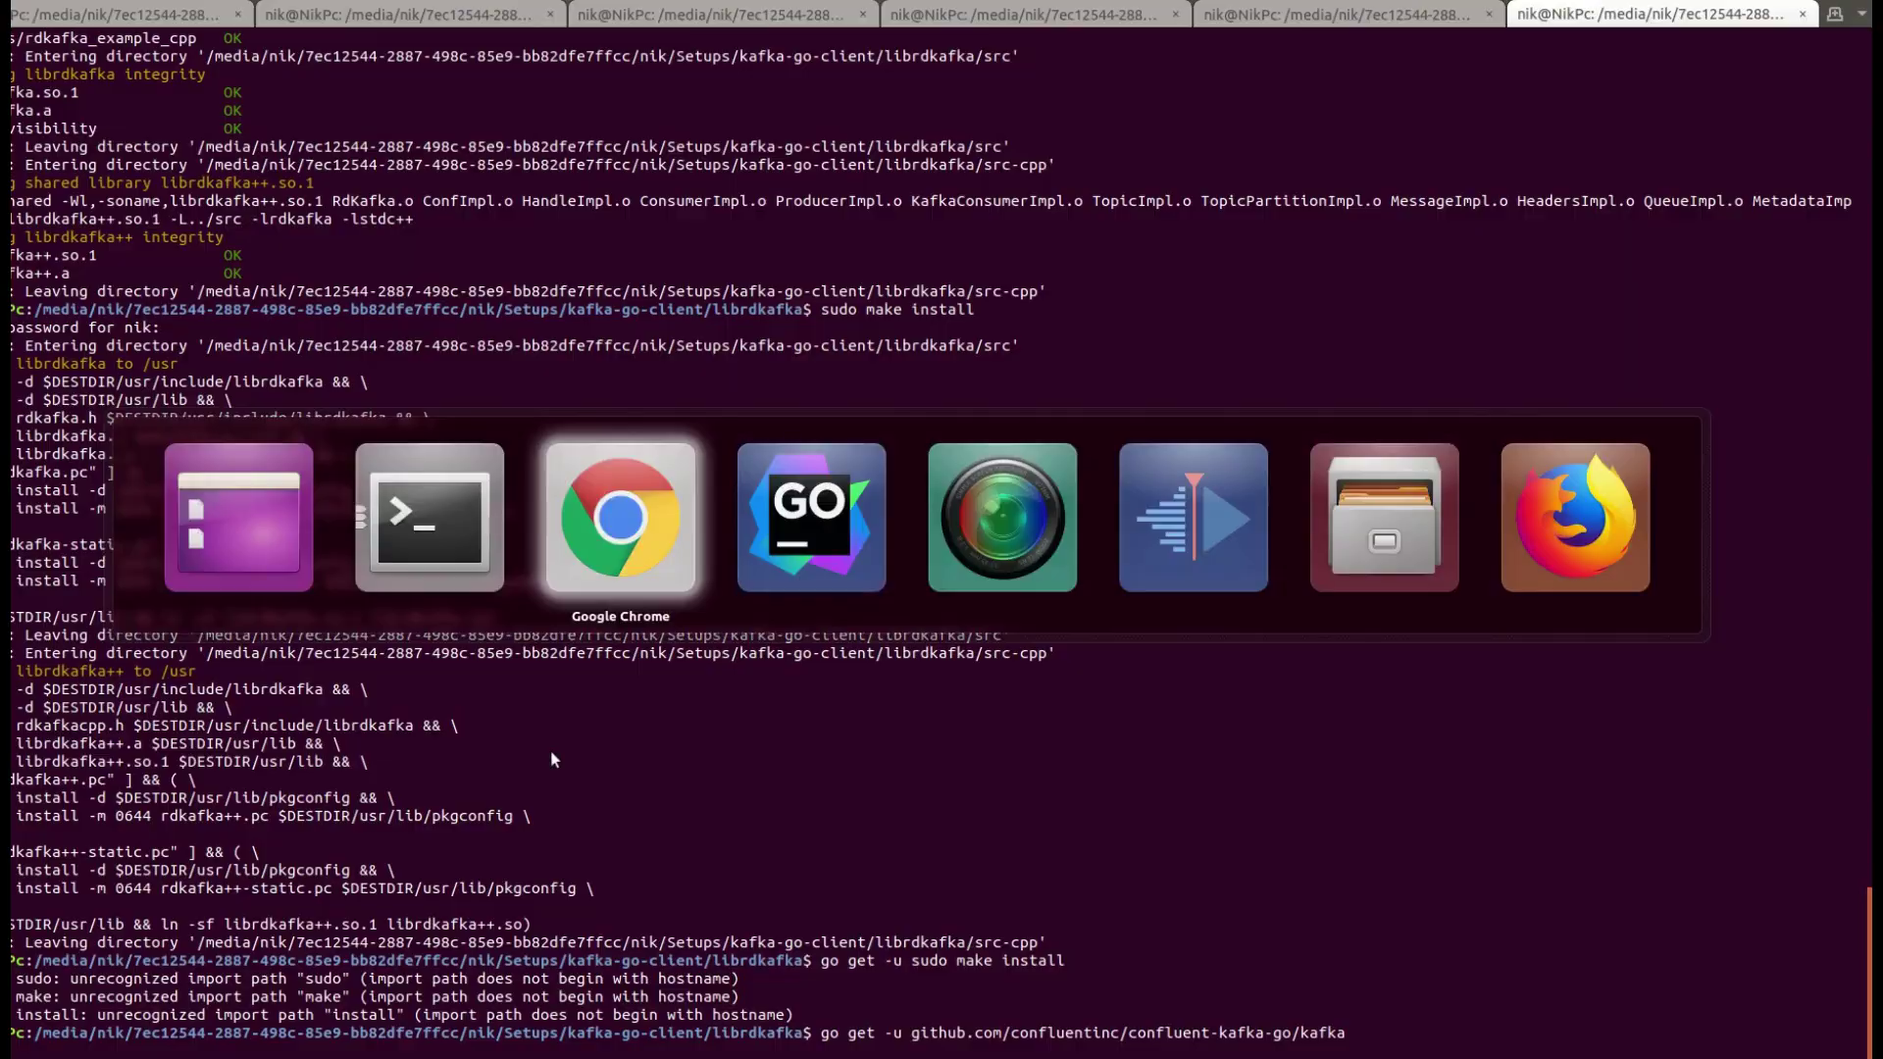
key(alt+Left)
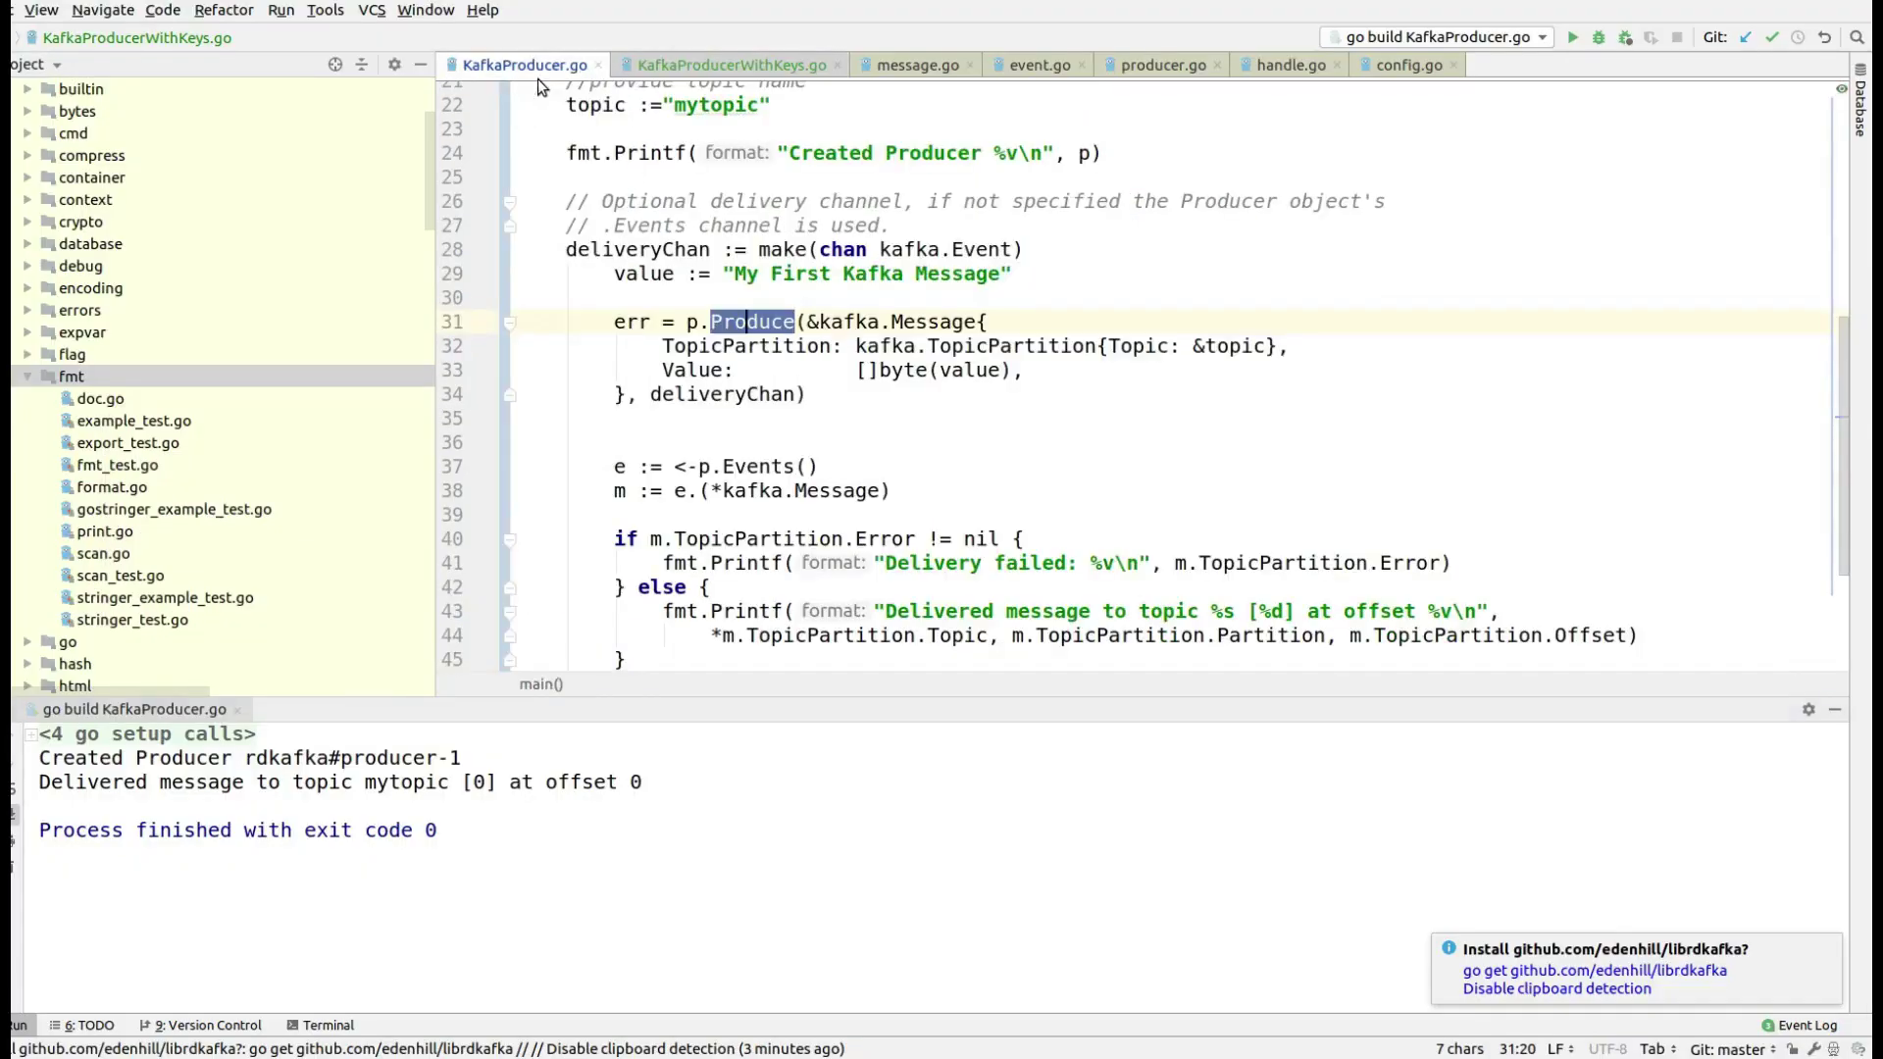
scroll(751, 208, up, 10)
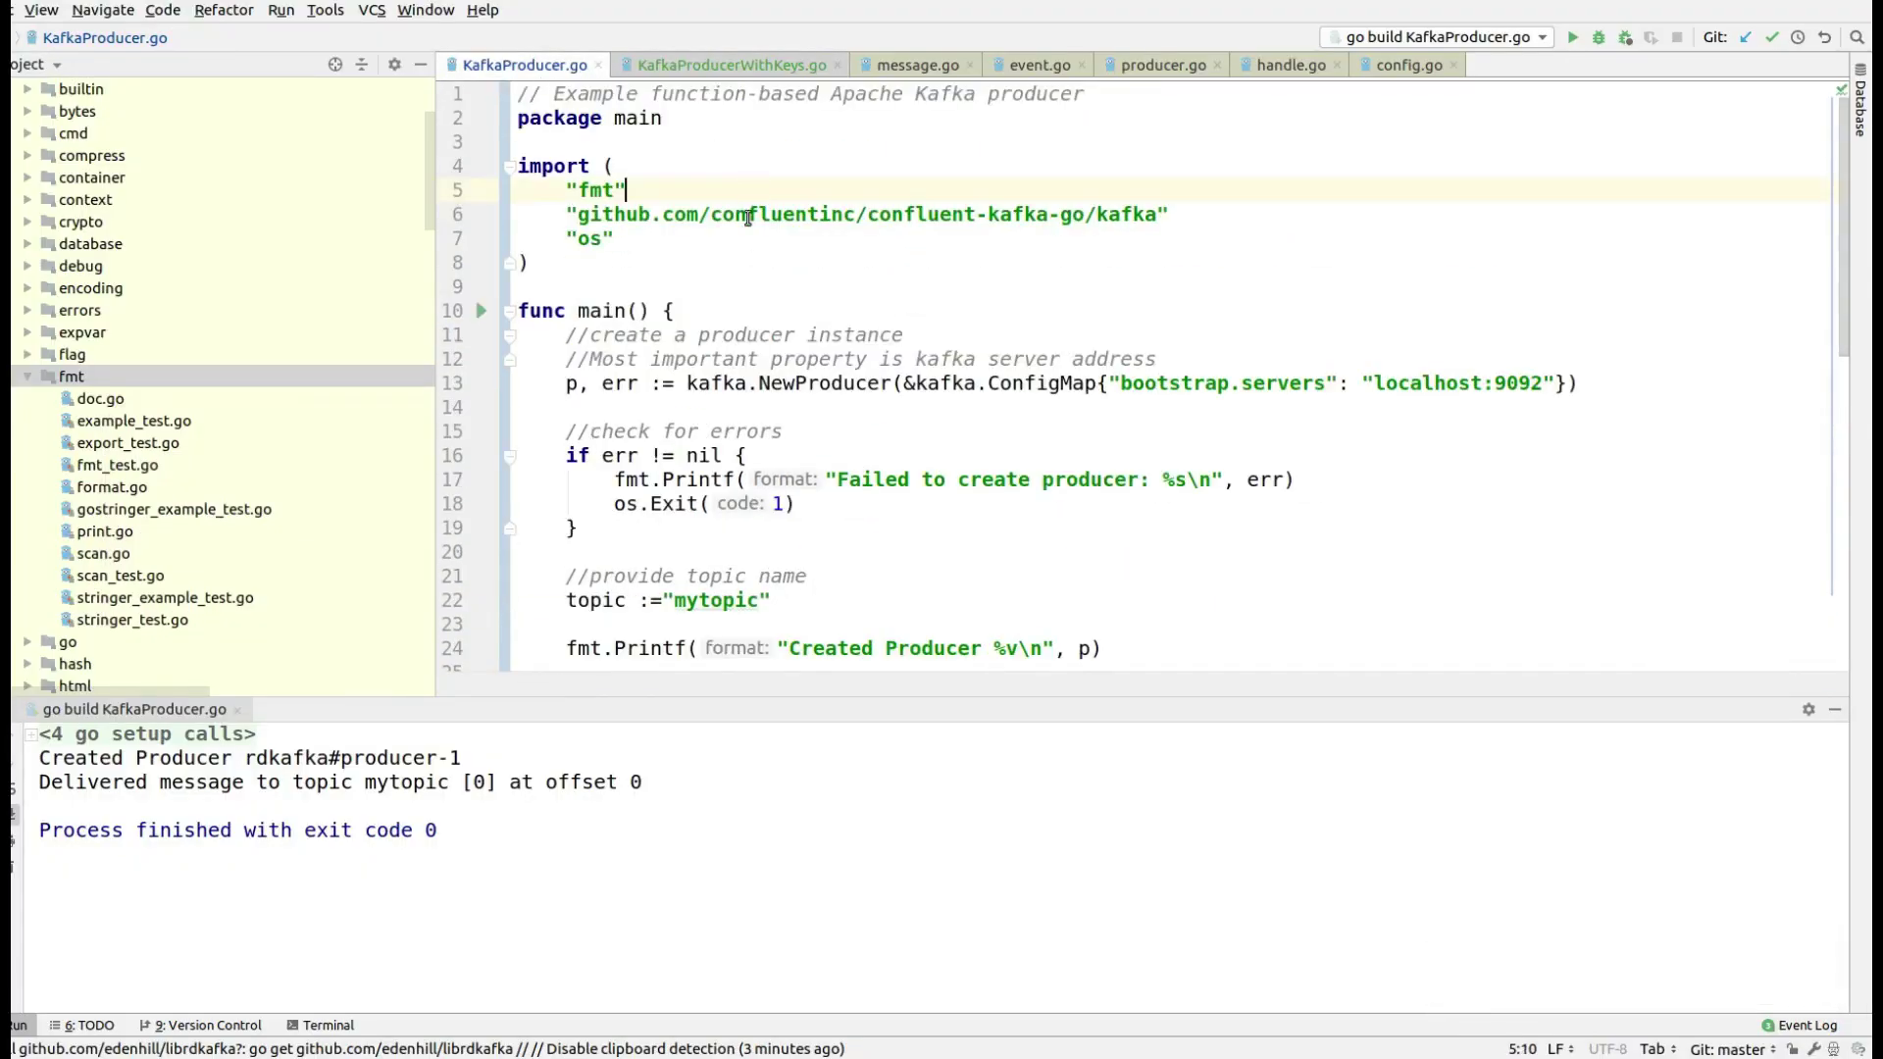
triple_click(749, 213)
click(627, 238)
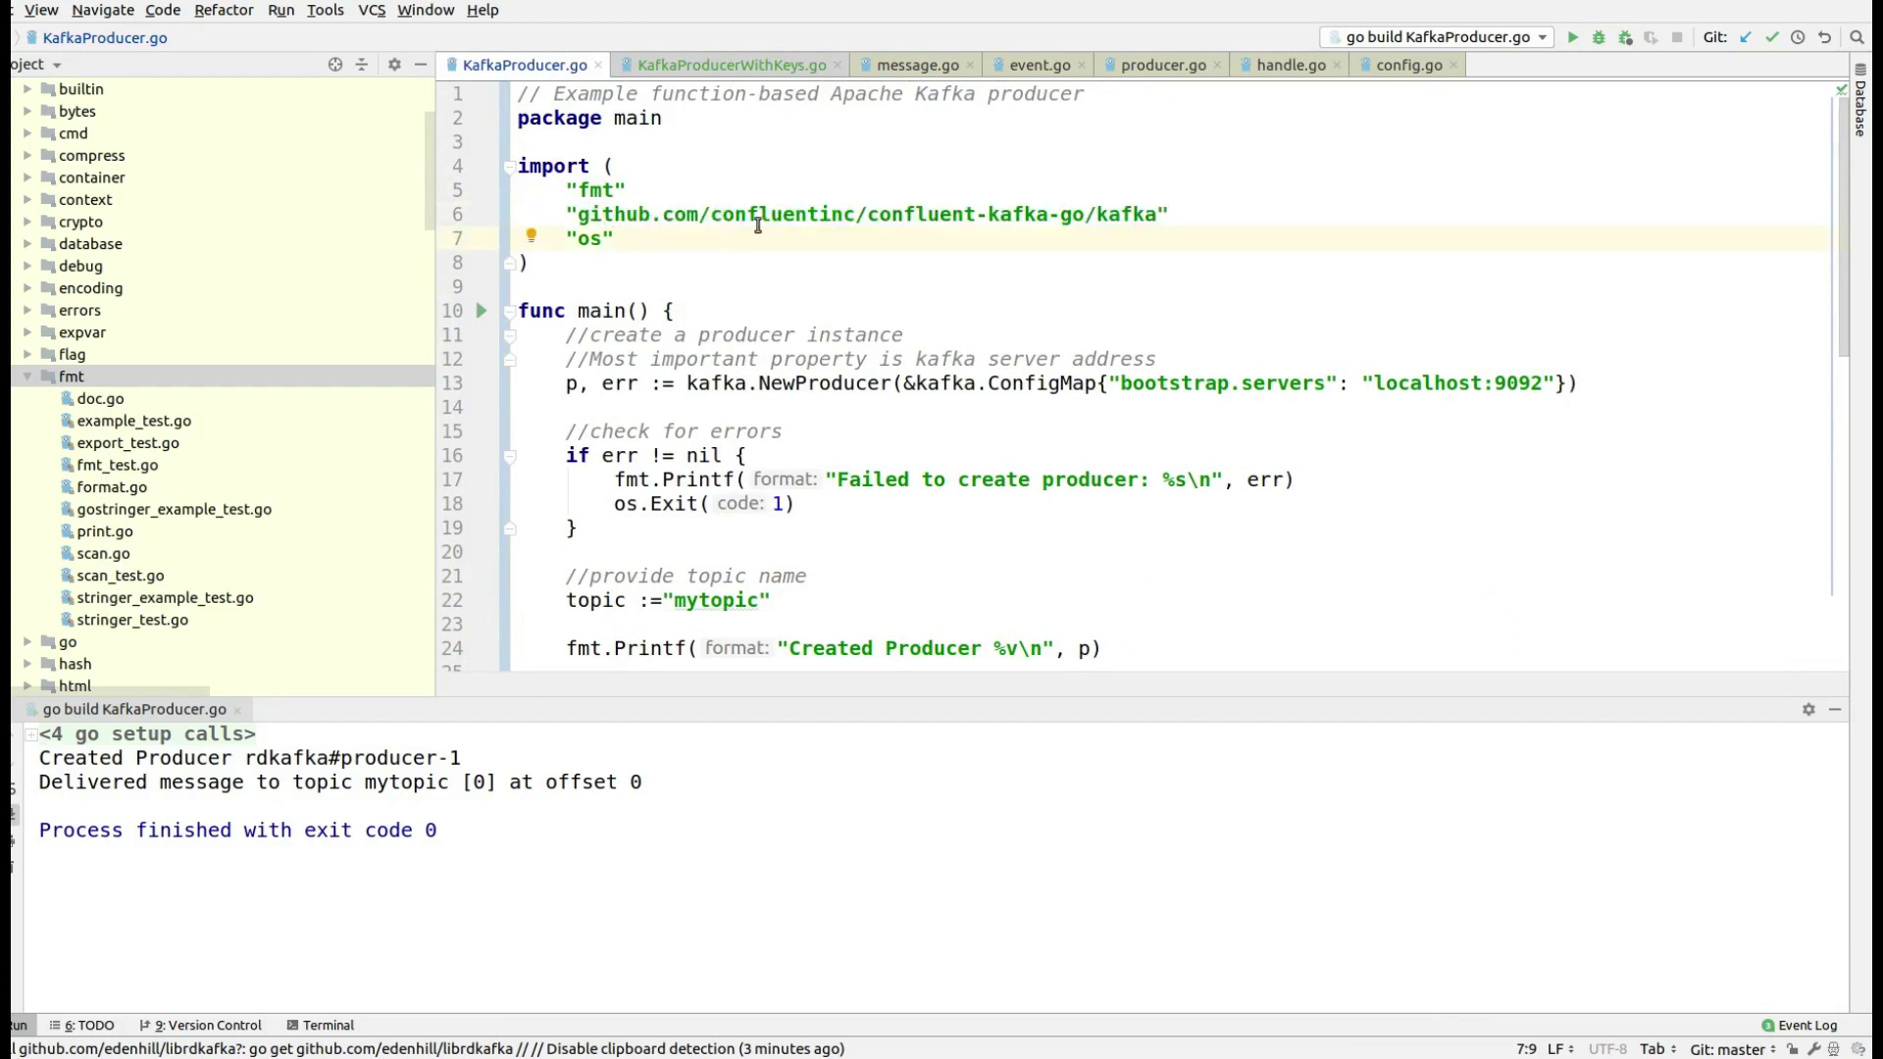
double_click(913, 215)
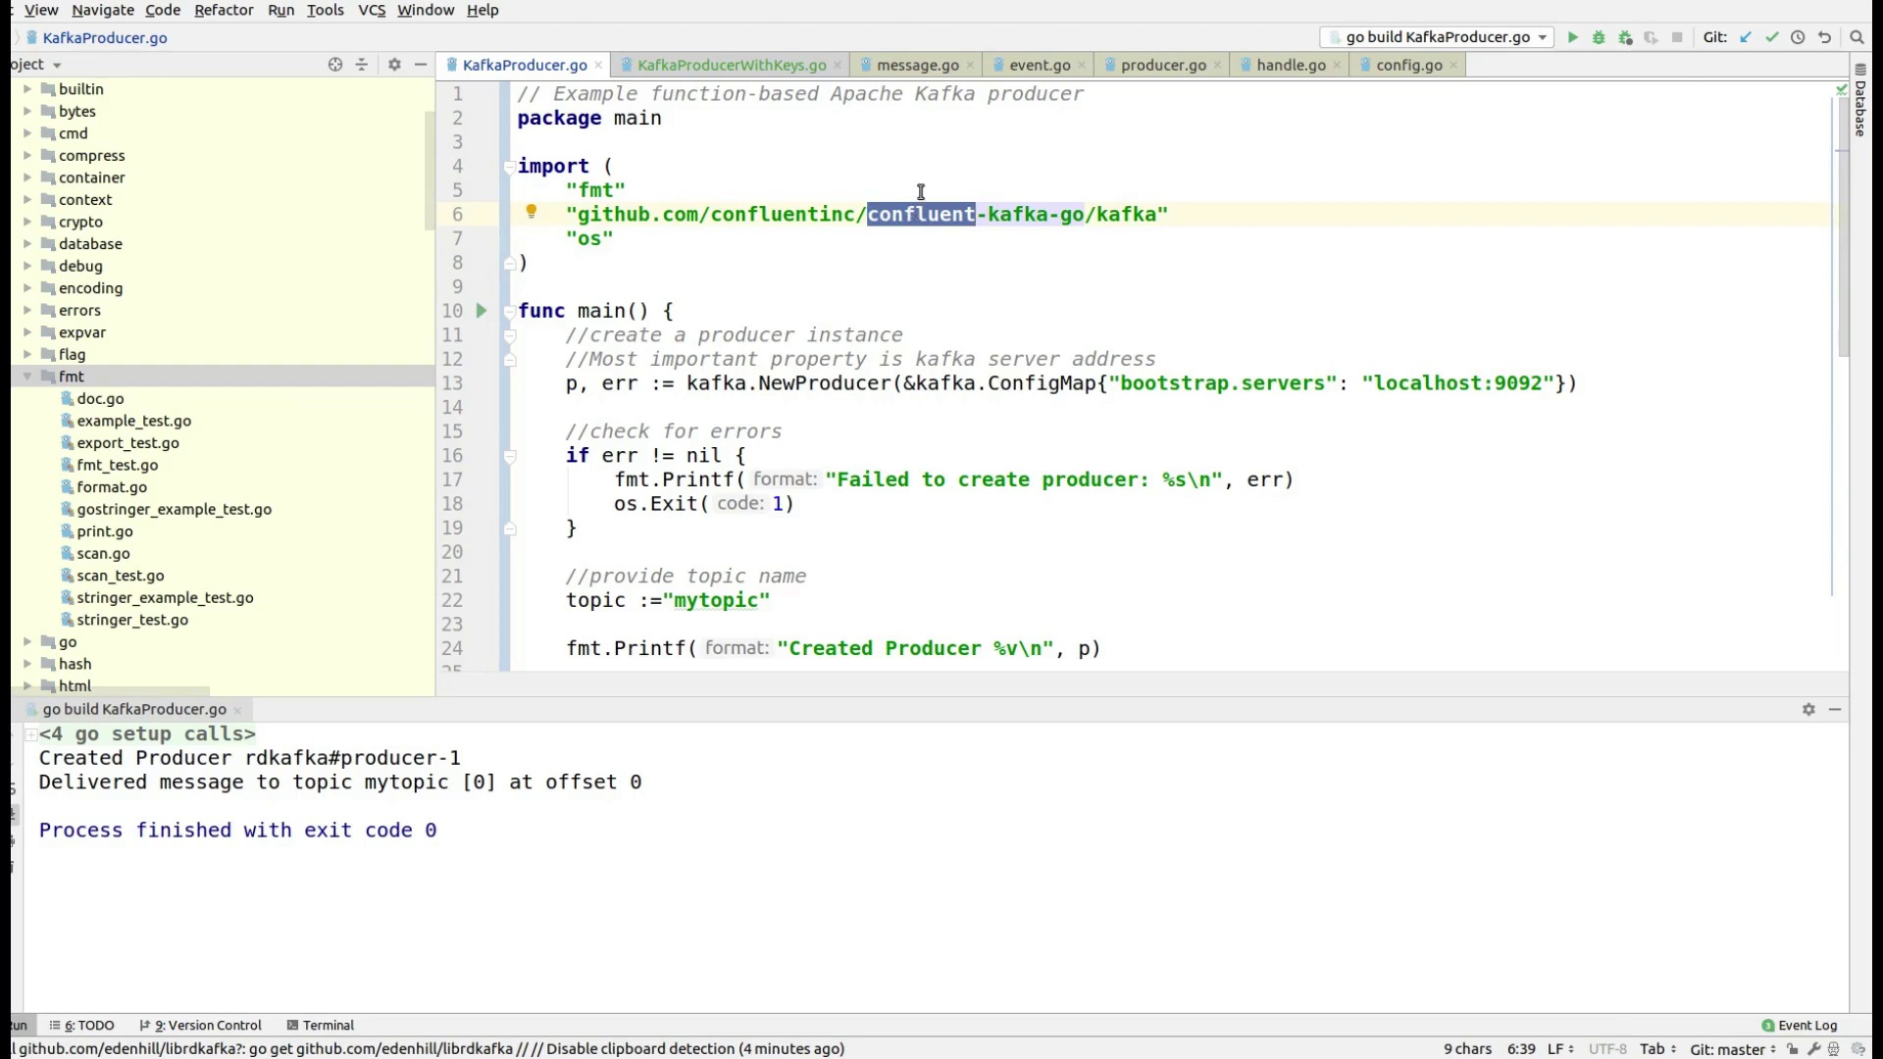
Confirm the go get finished in the terminal, then select kafka in the import path.
key(alt+Tab)
key(alt+Tab)
key(alt+shift+Tab)
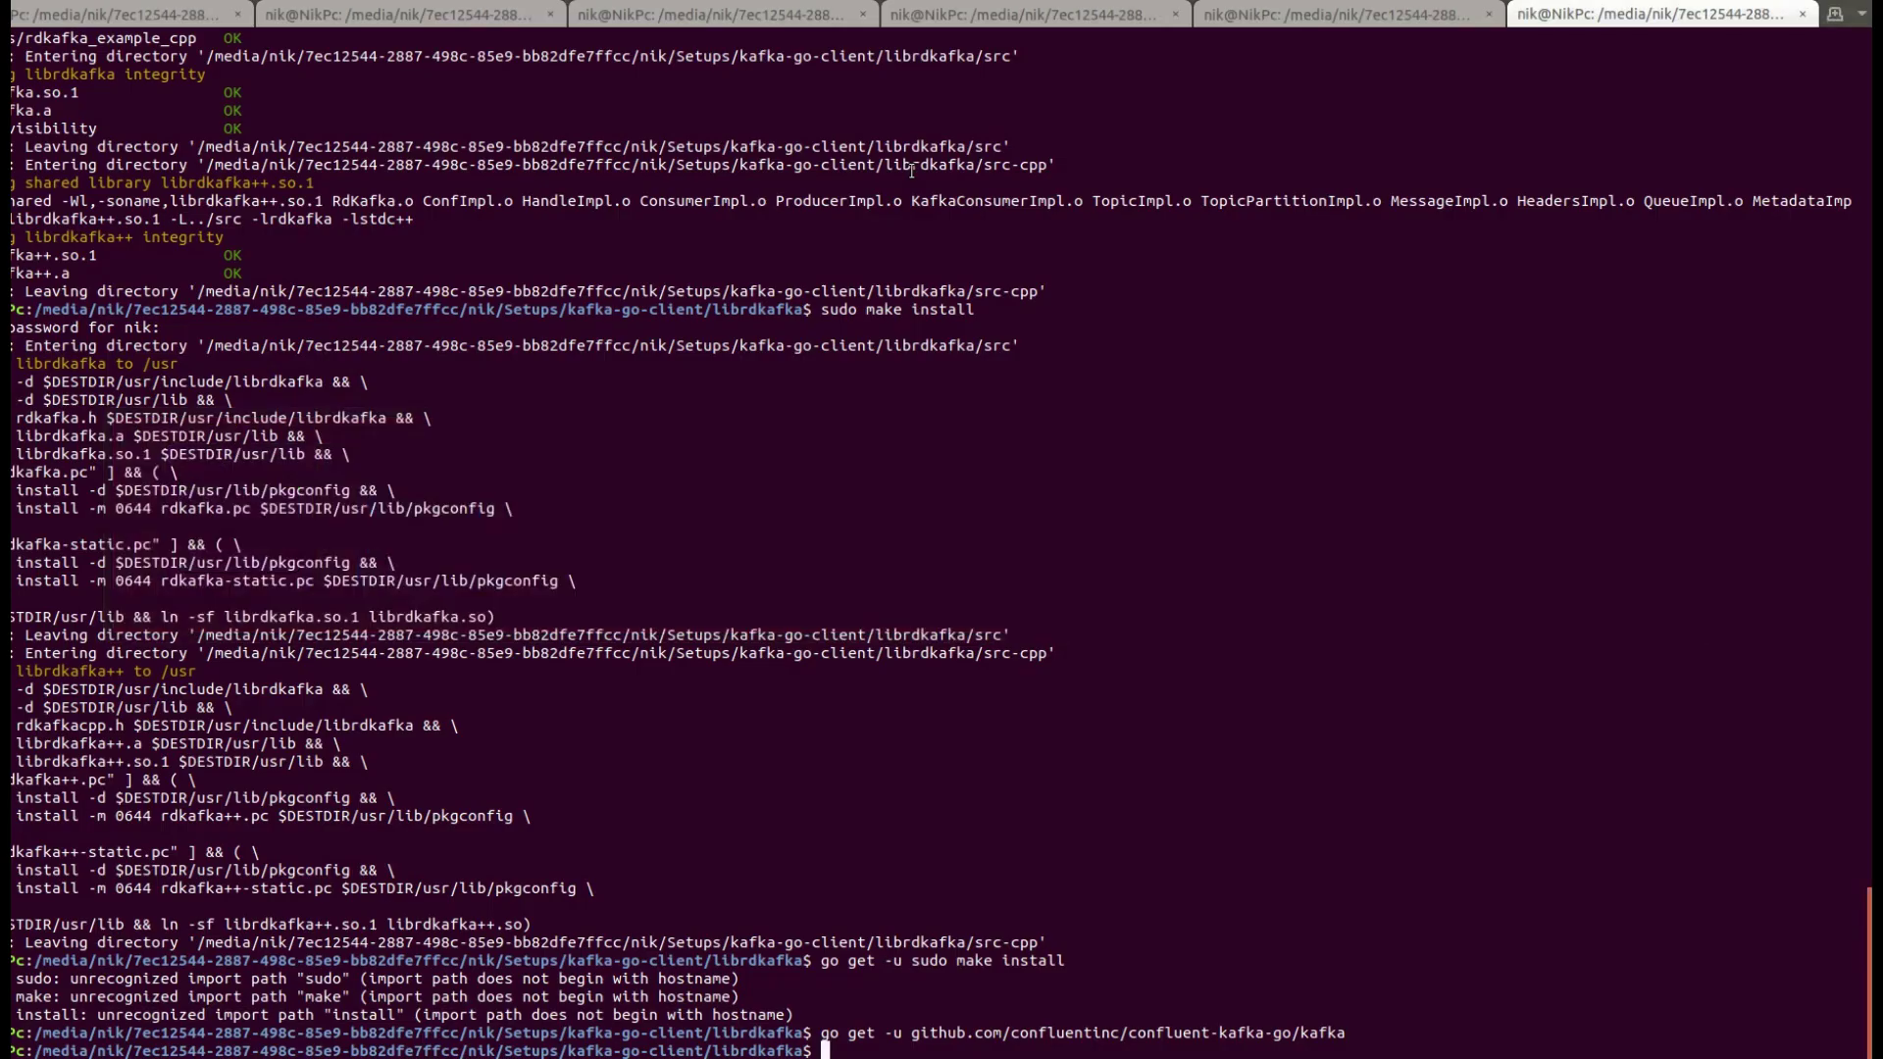
key(alt+Tab)
key(alt+shift+Tab)
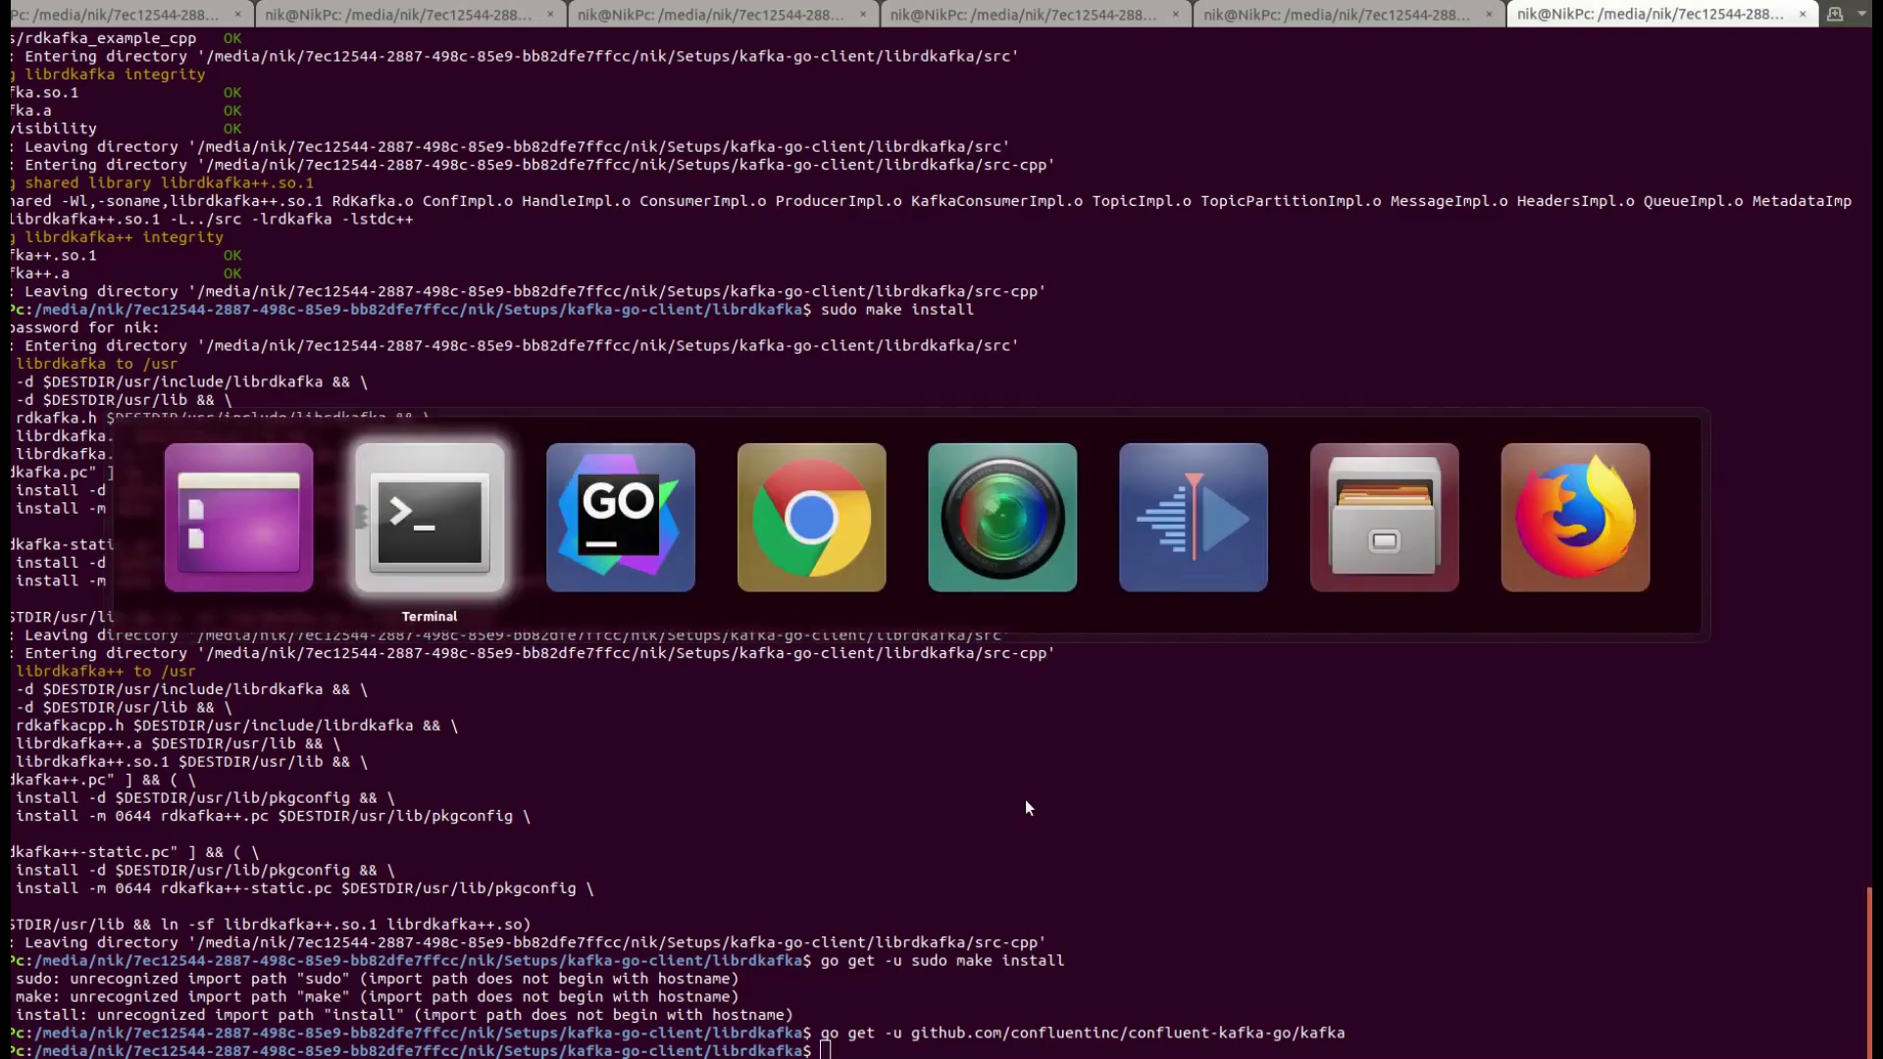
key(alt+Tab)
key(alt+Tab)
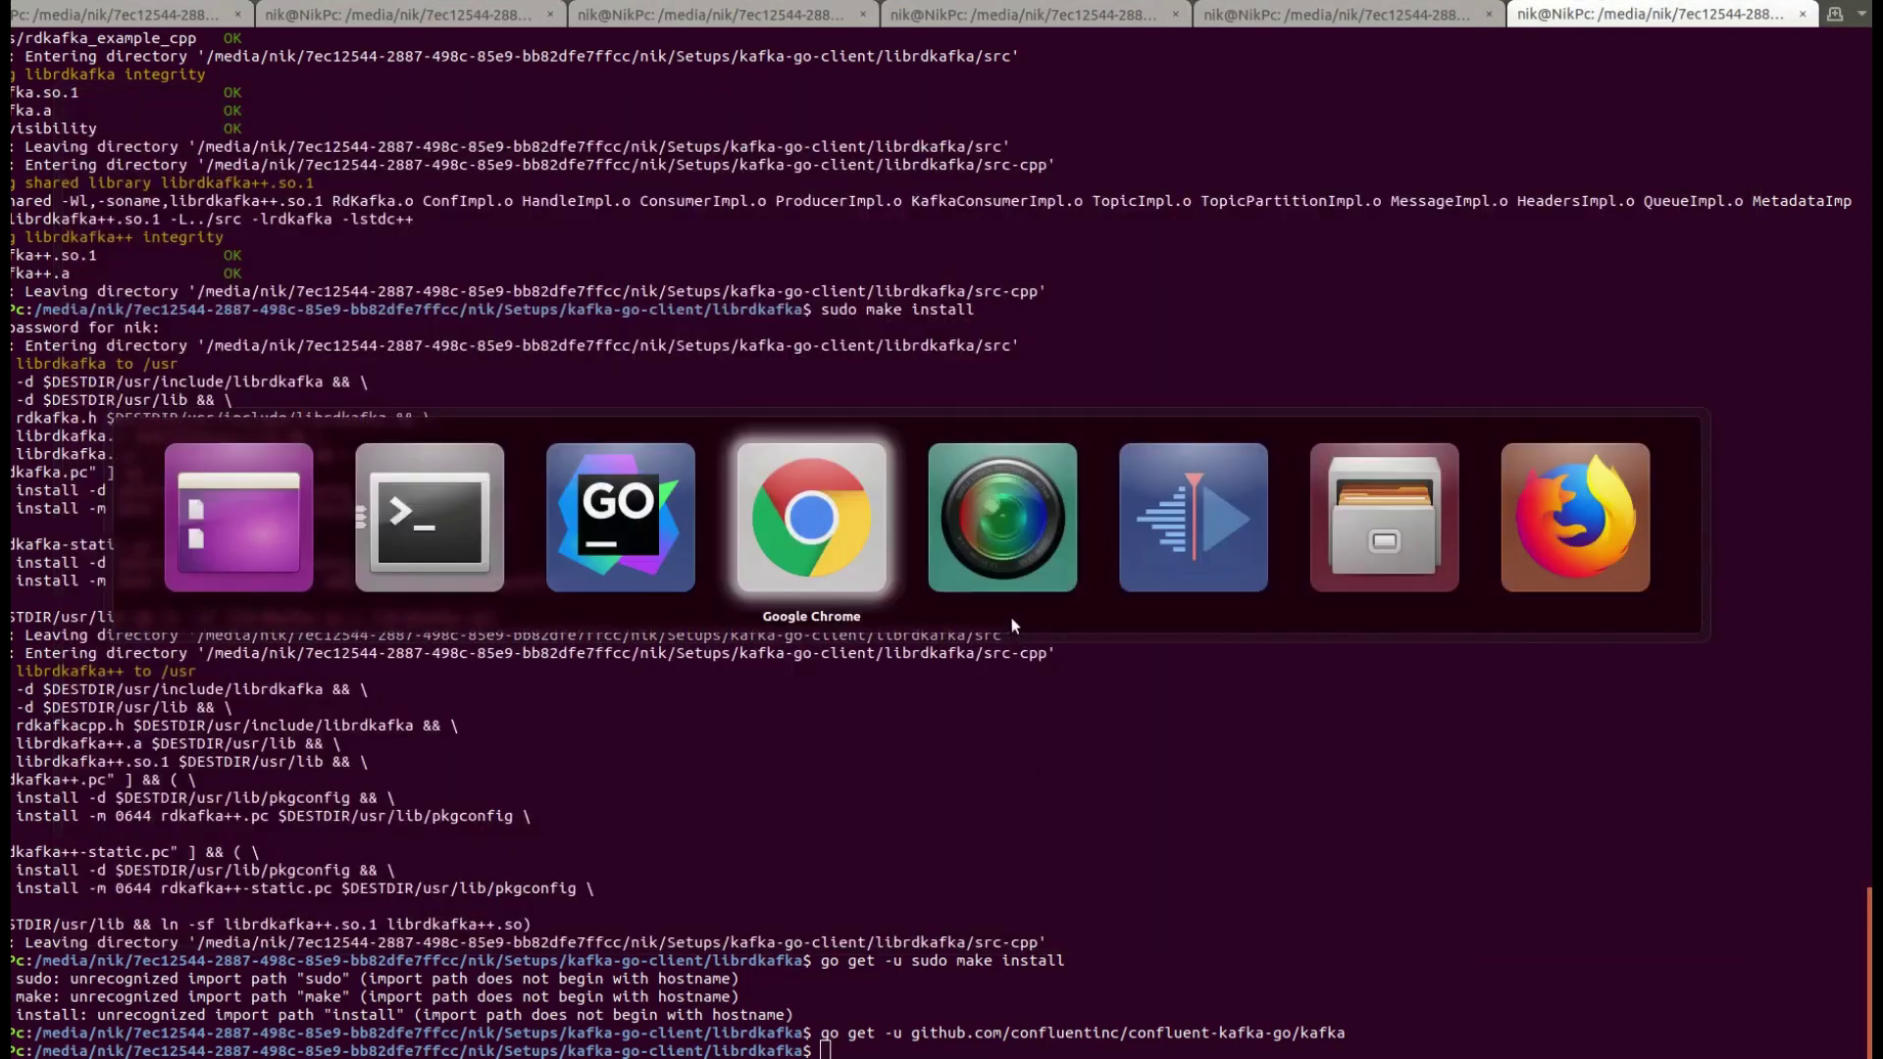
key(alt+shift+Tab)
click(1069, 406)
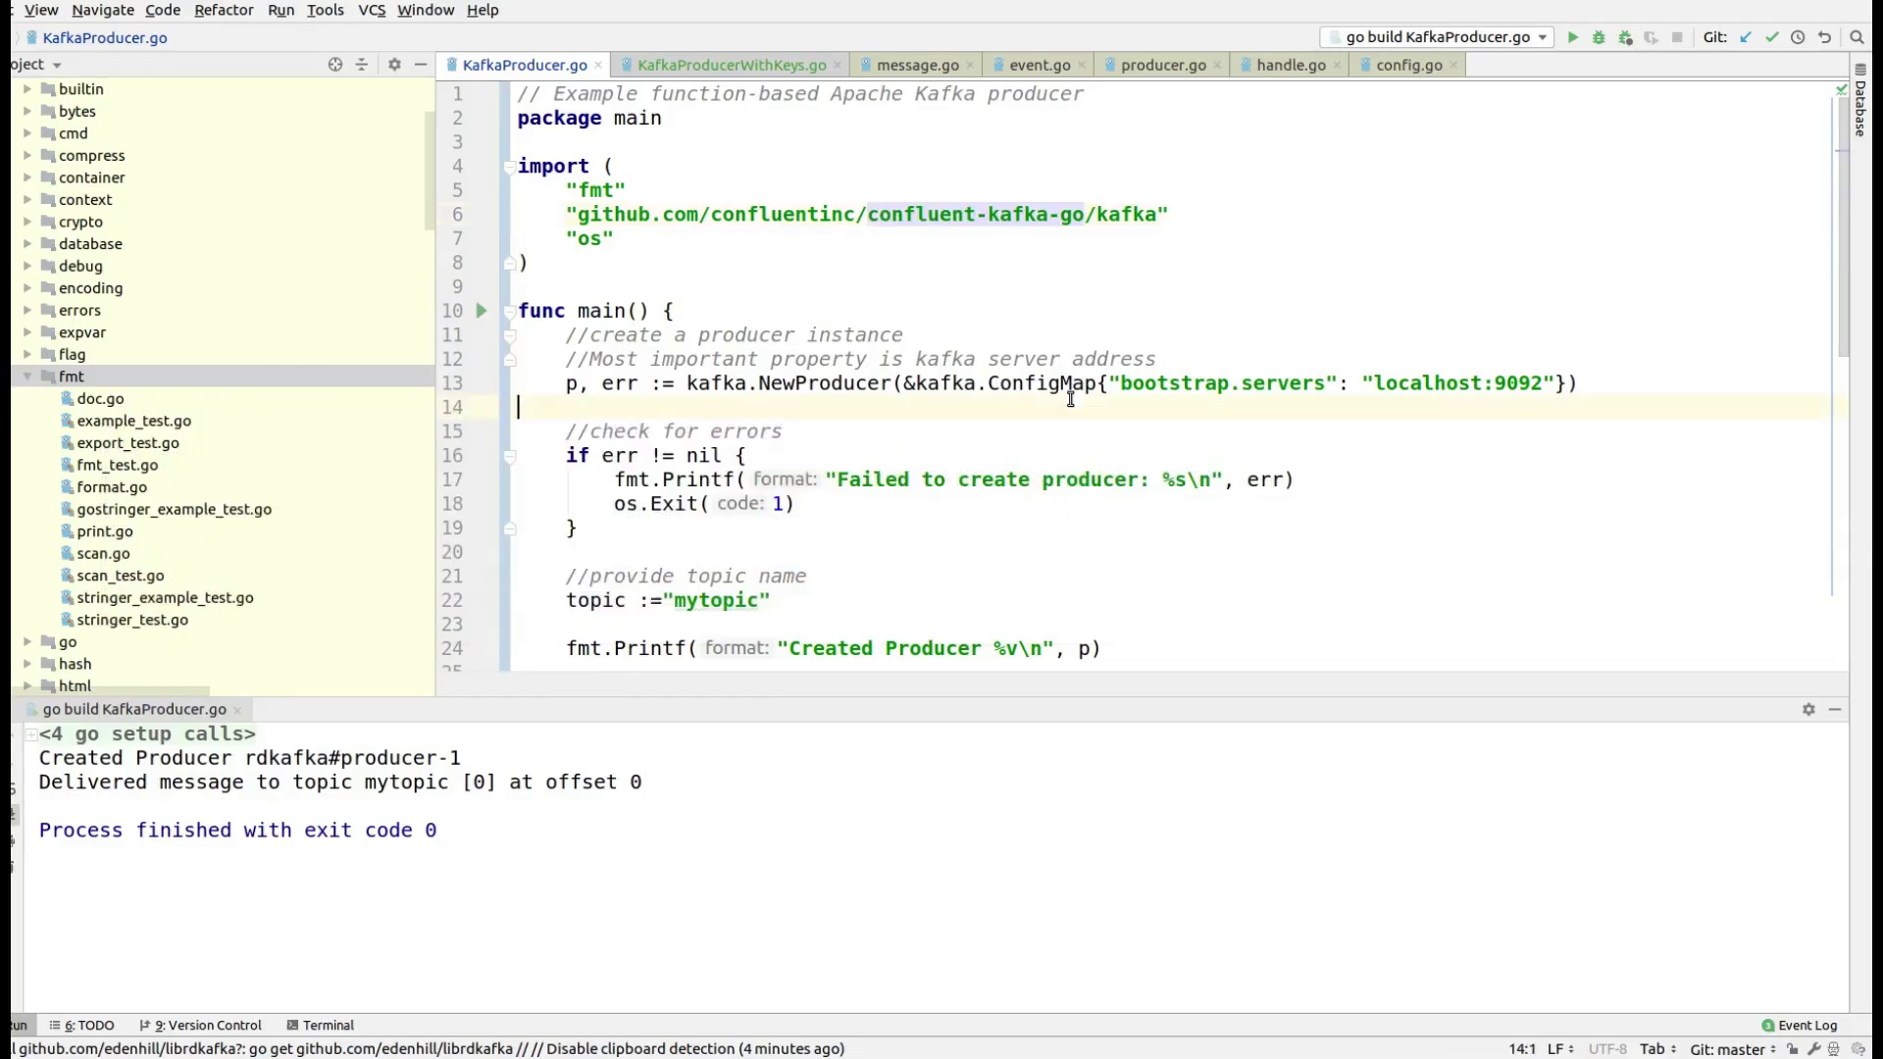
double_click(1024, 215)
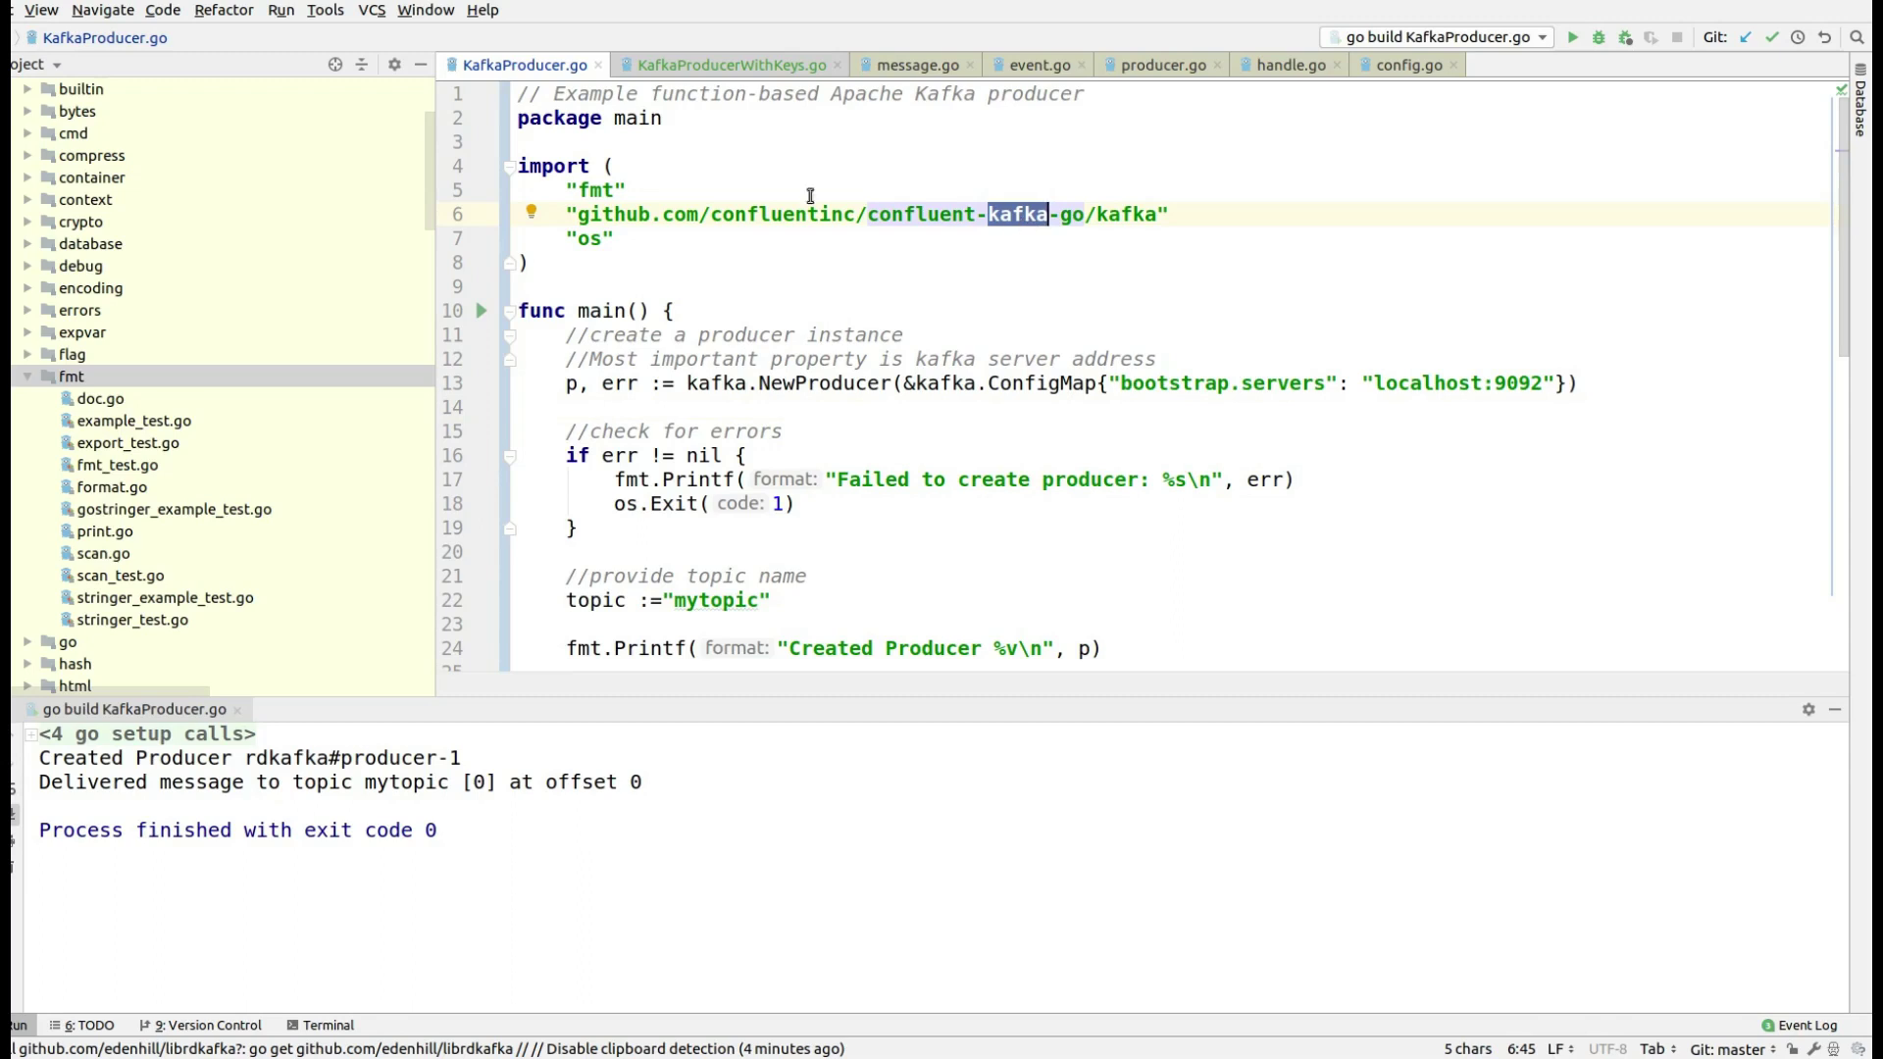
Follow the kafka import to the fetched package folder and open its producer.go source.
click(441, 151)
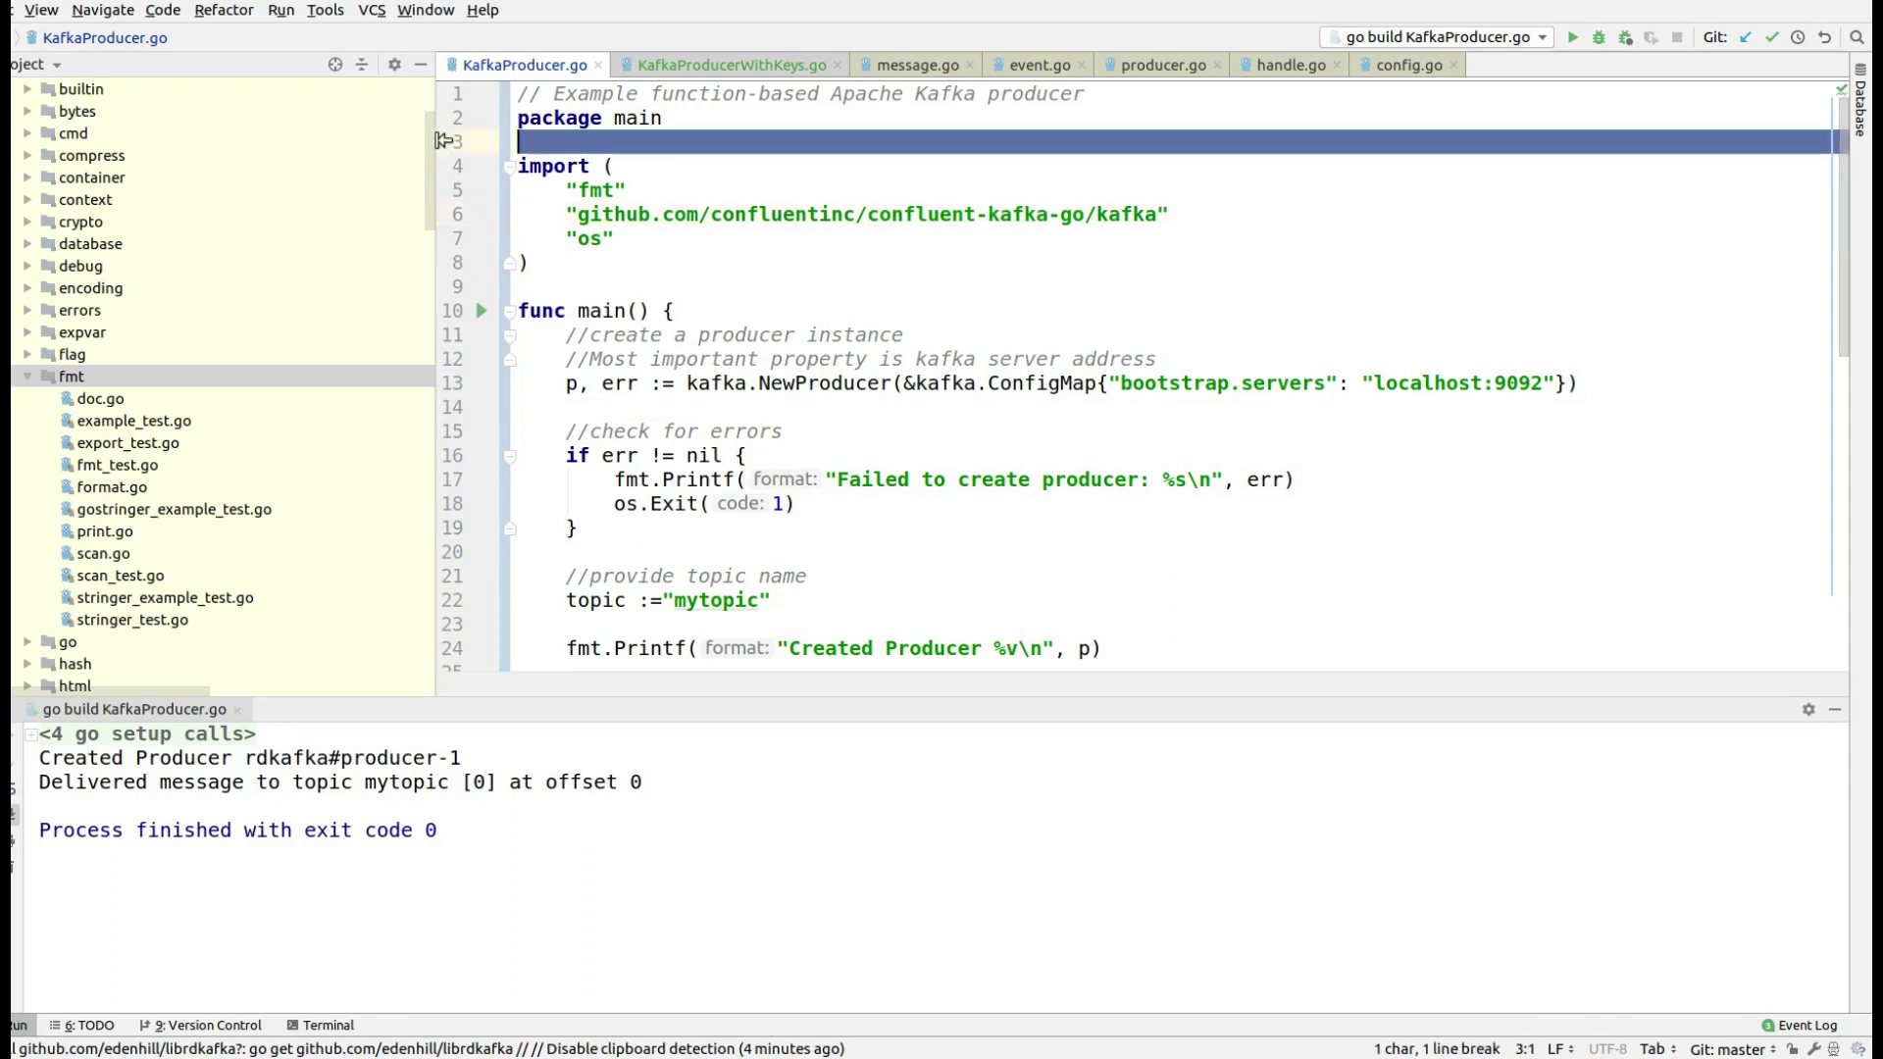
click(1122, 334)
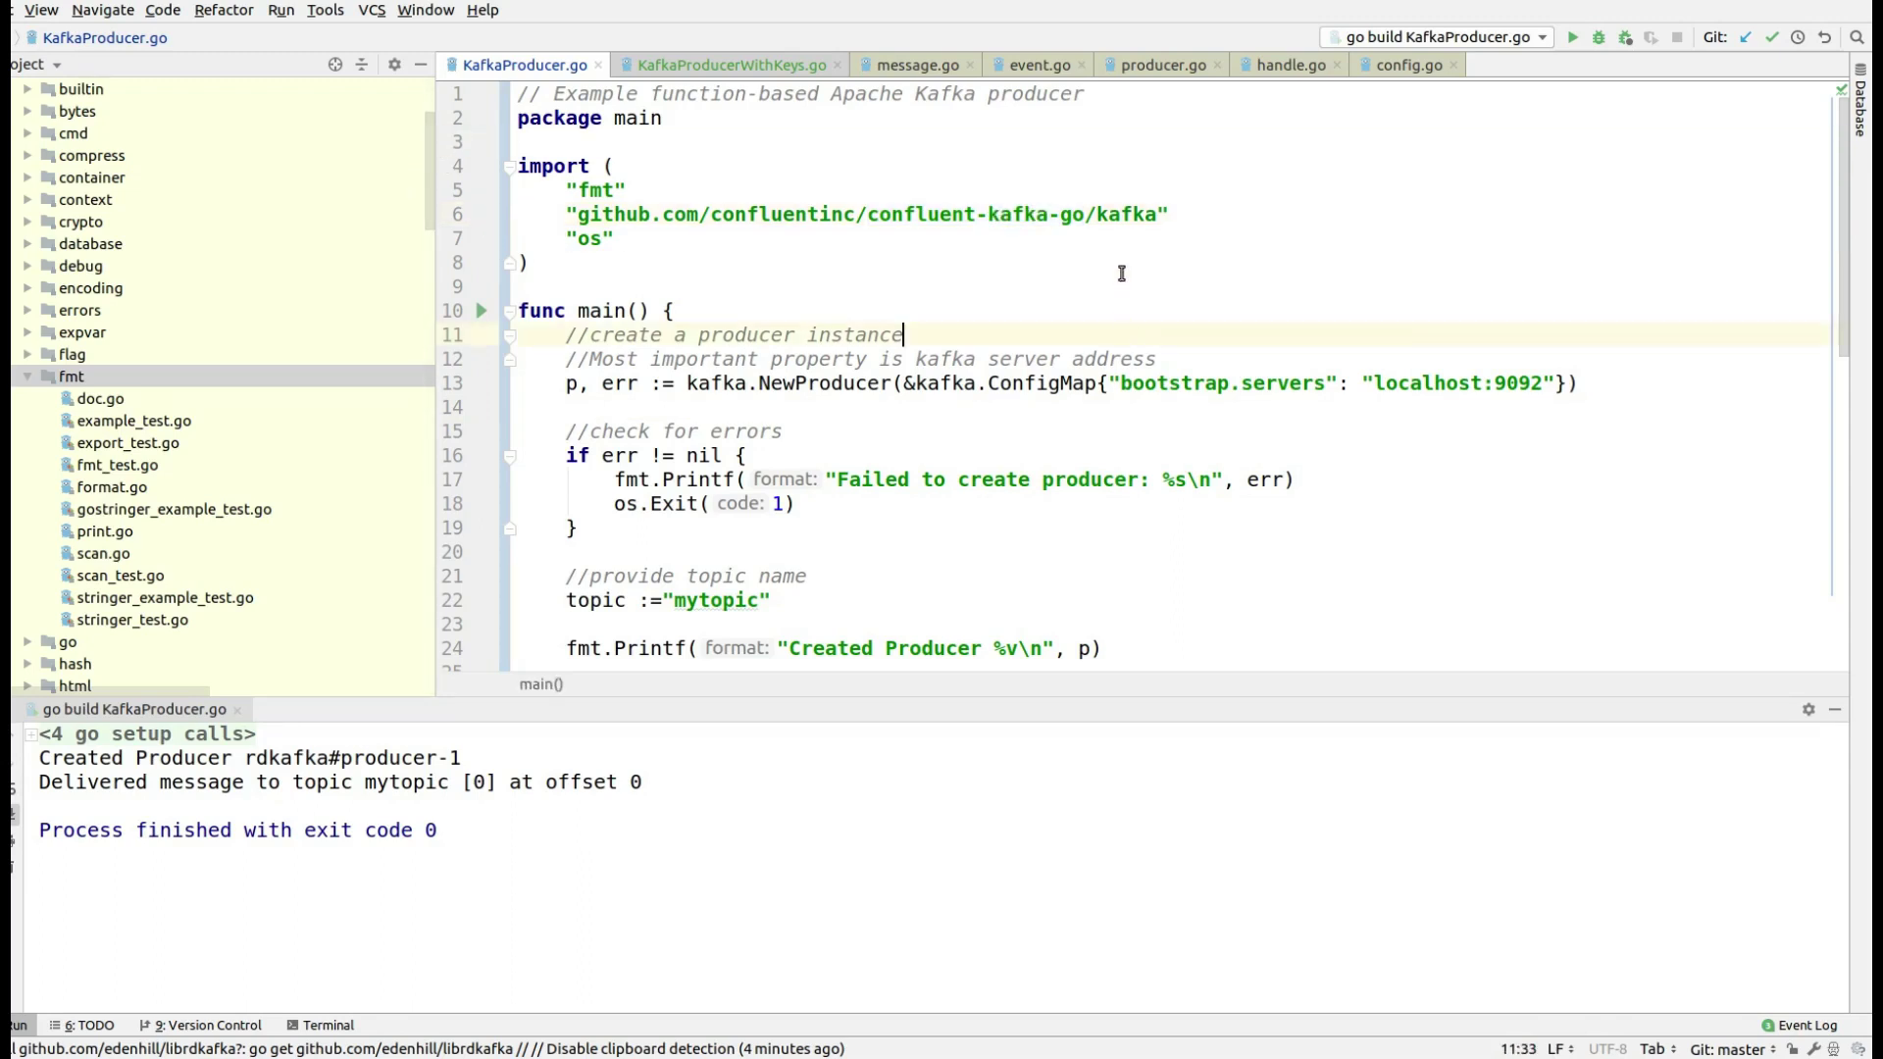
ctrl+click(1121, 214)
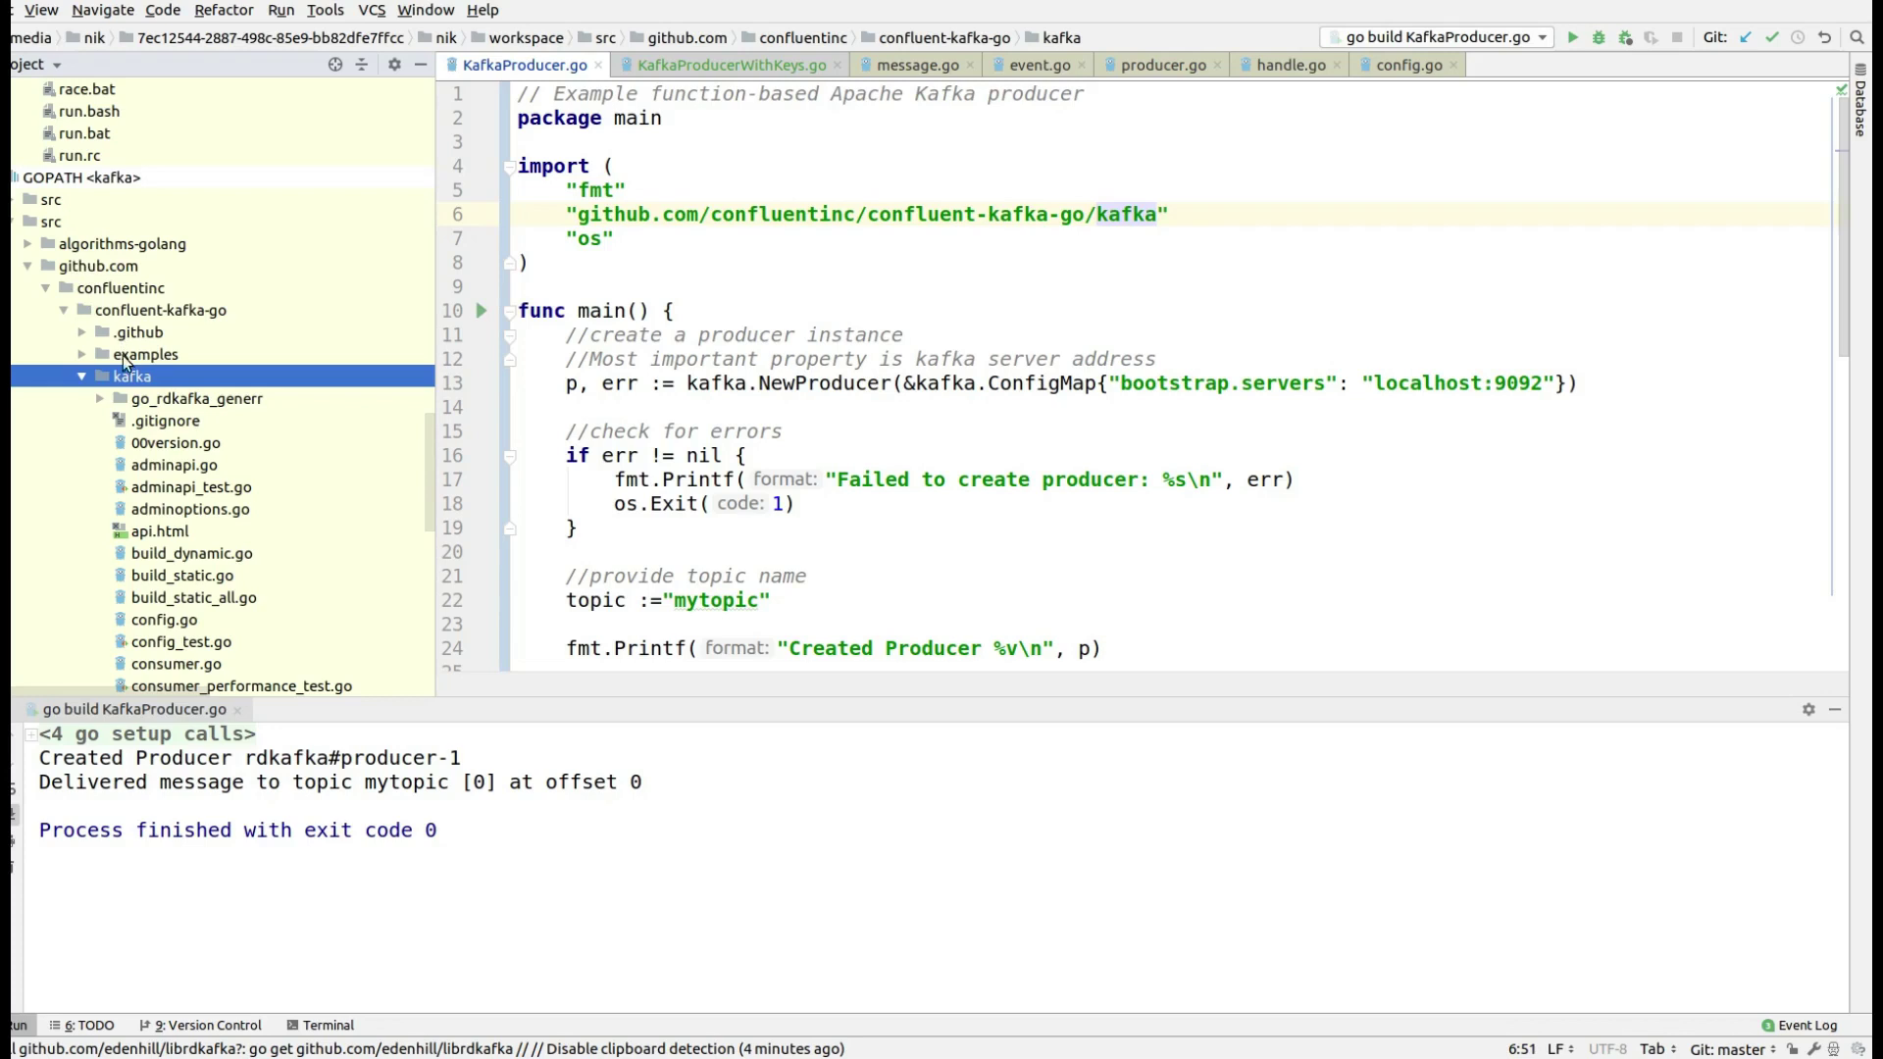
scroll(210, 400, down, 5)
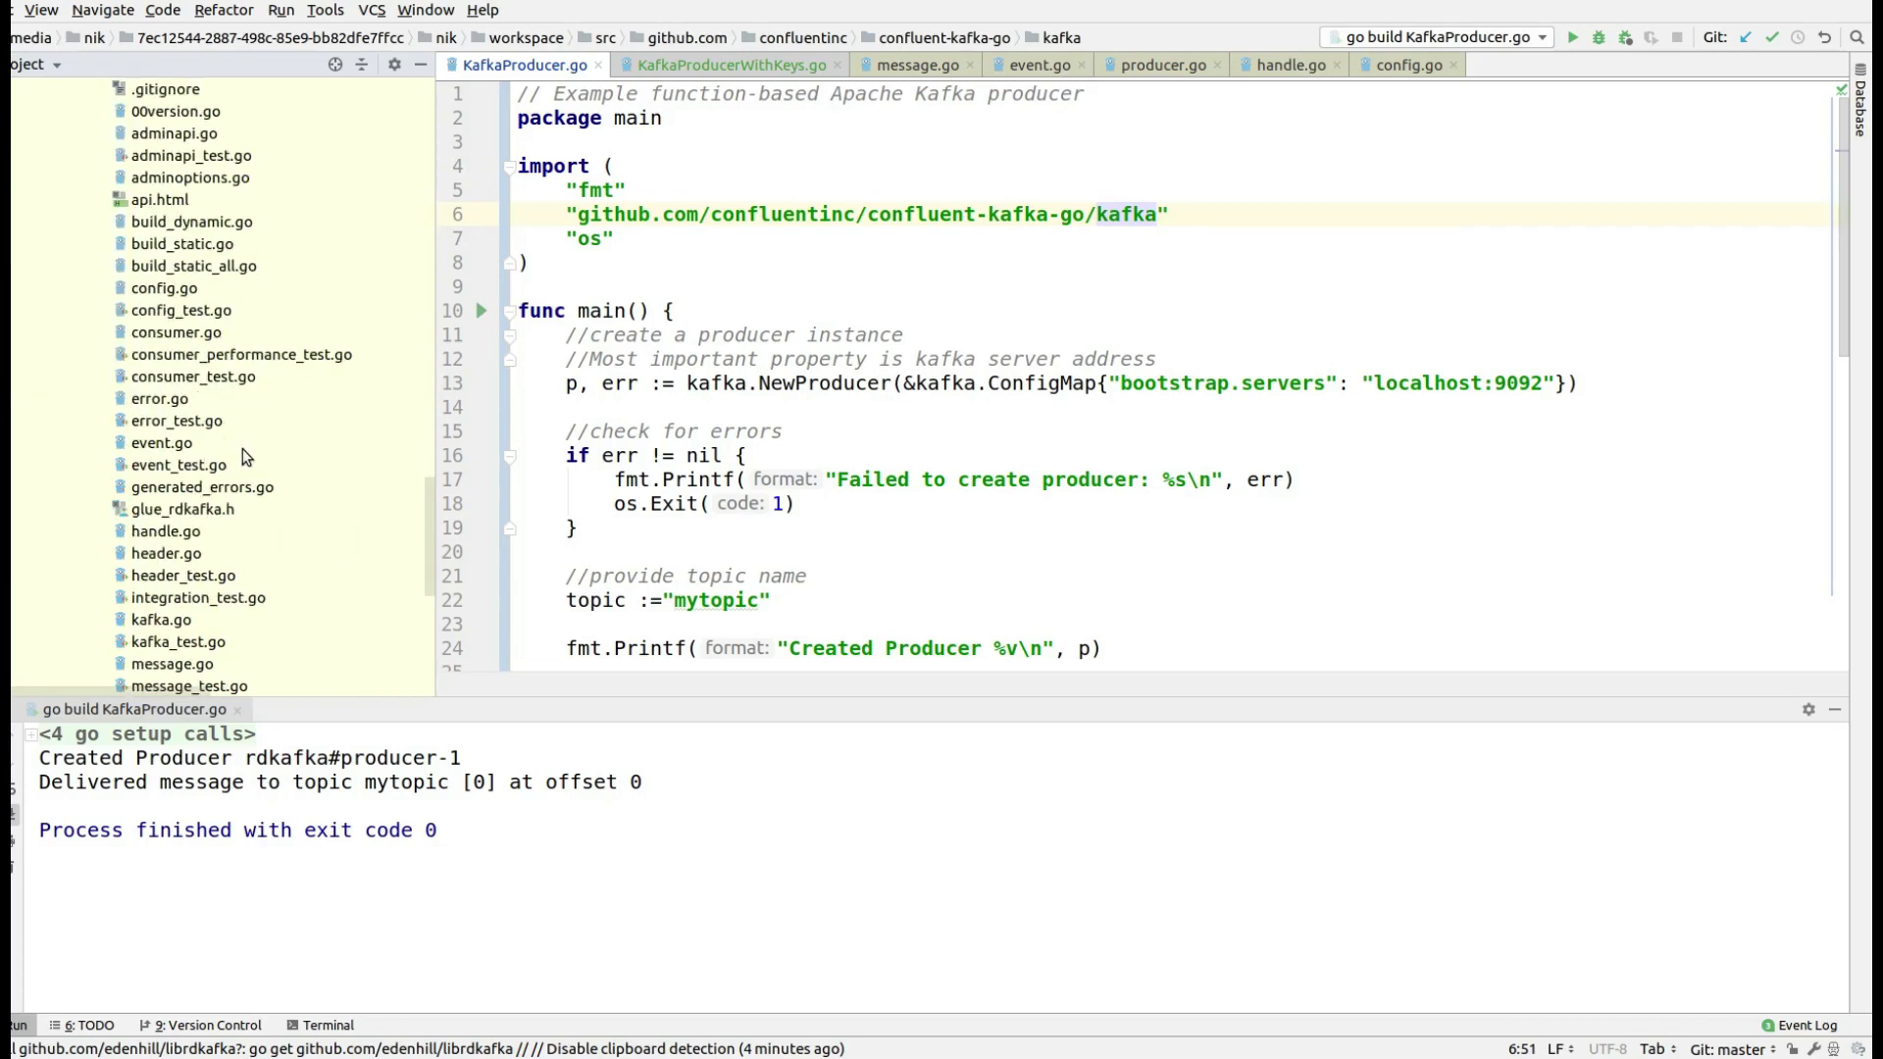
scroll(243, 449, down, 3)
double_click(206, 605)
scroll(694, 310, up, 10)
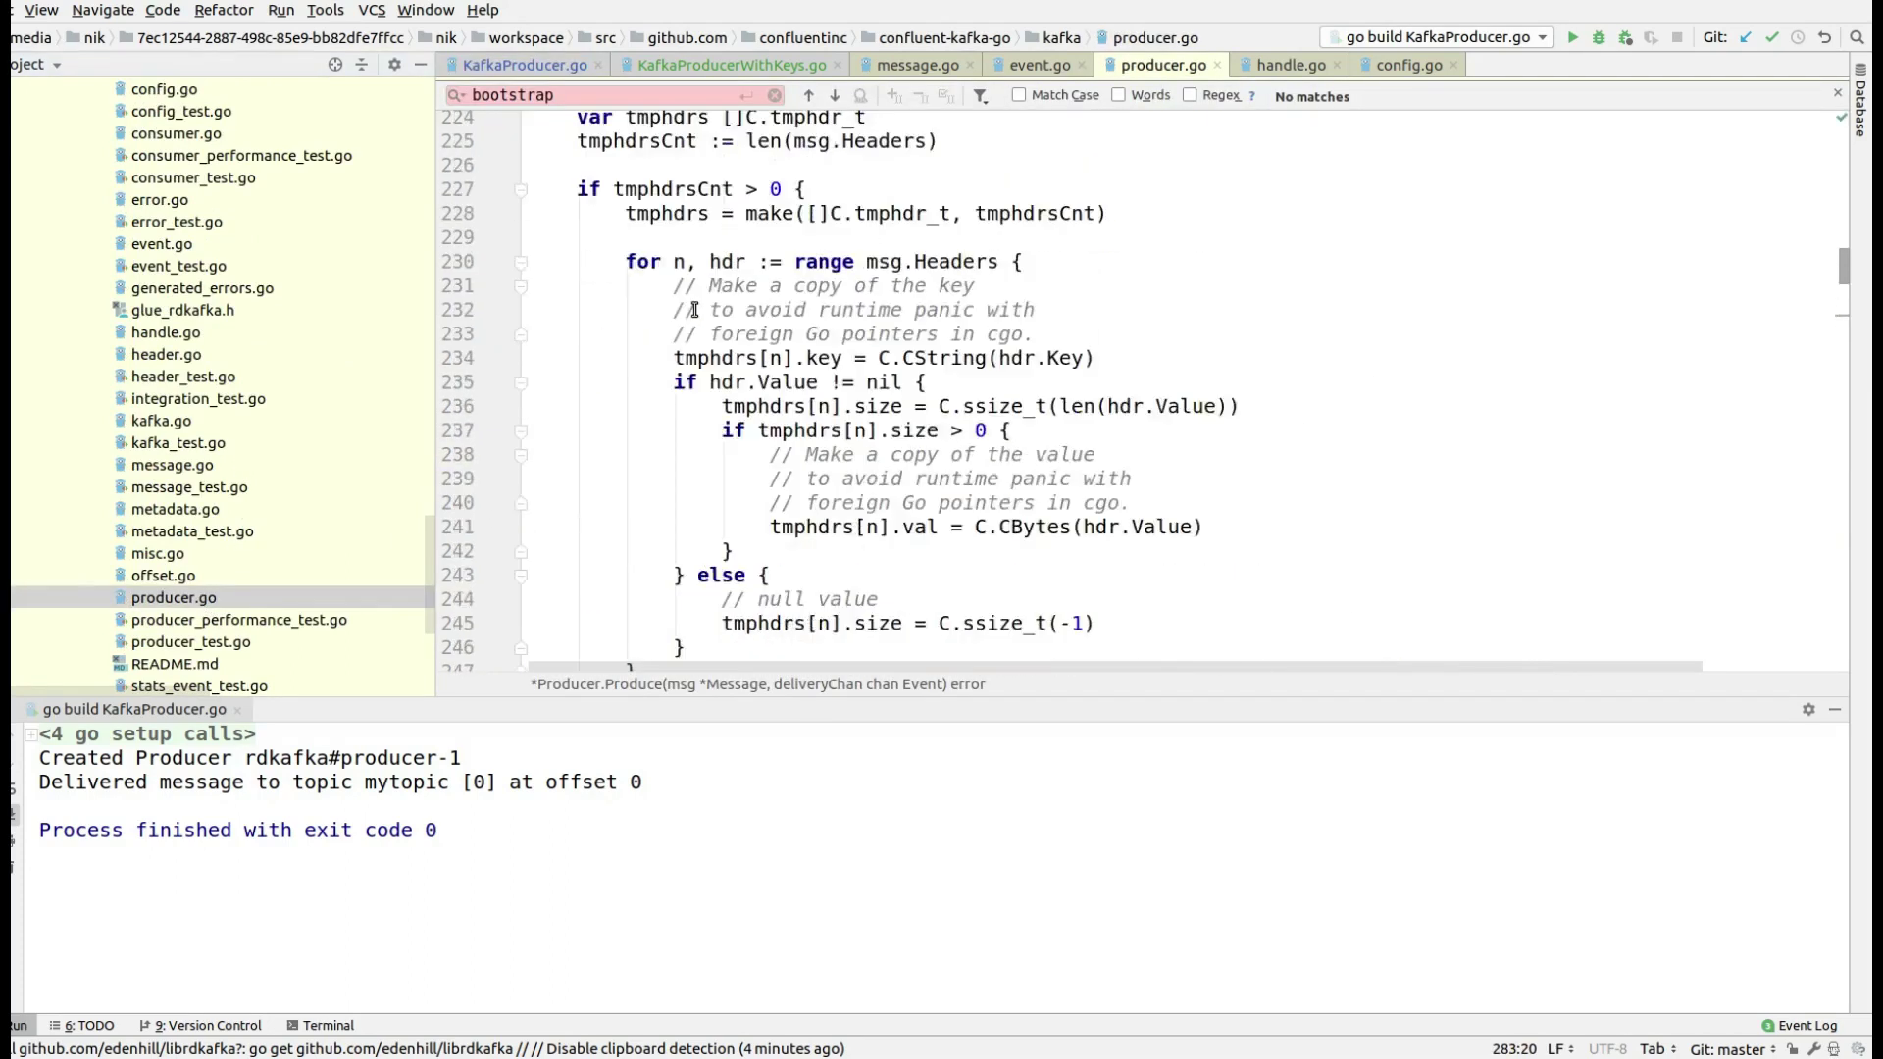
scroll(694, 310, up, 6)
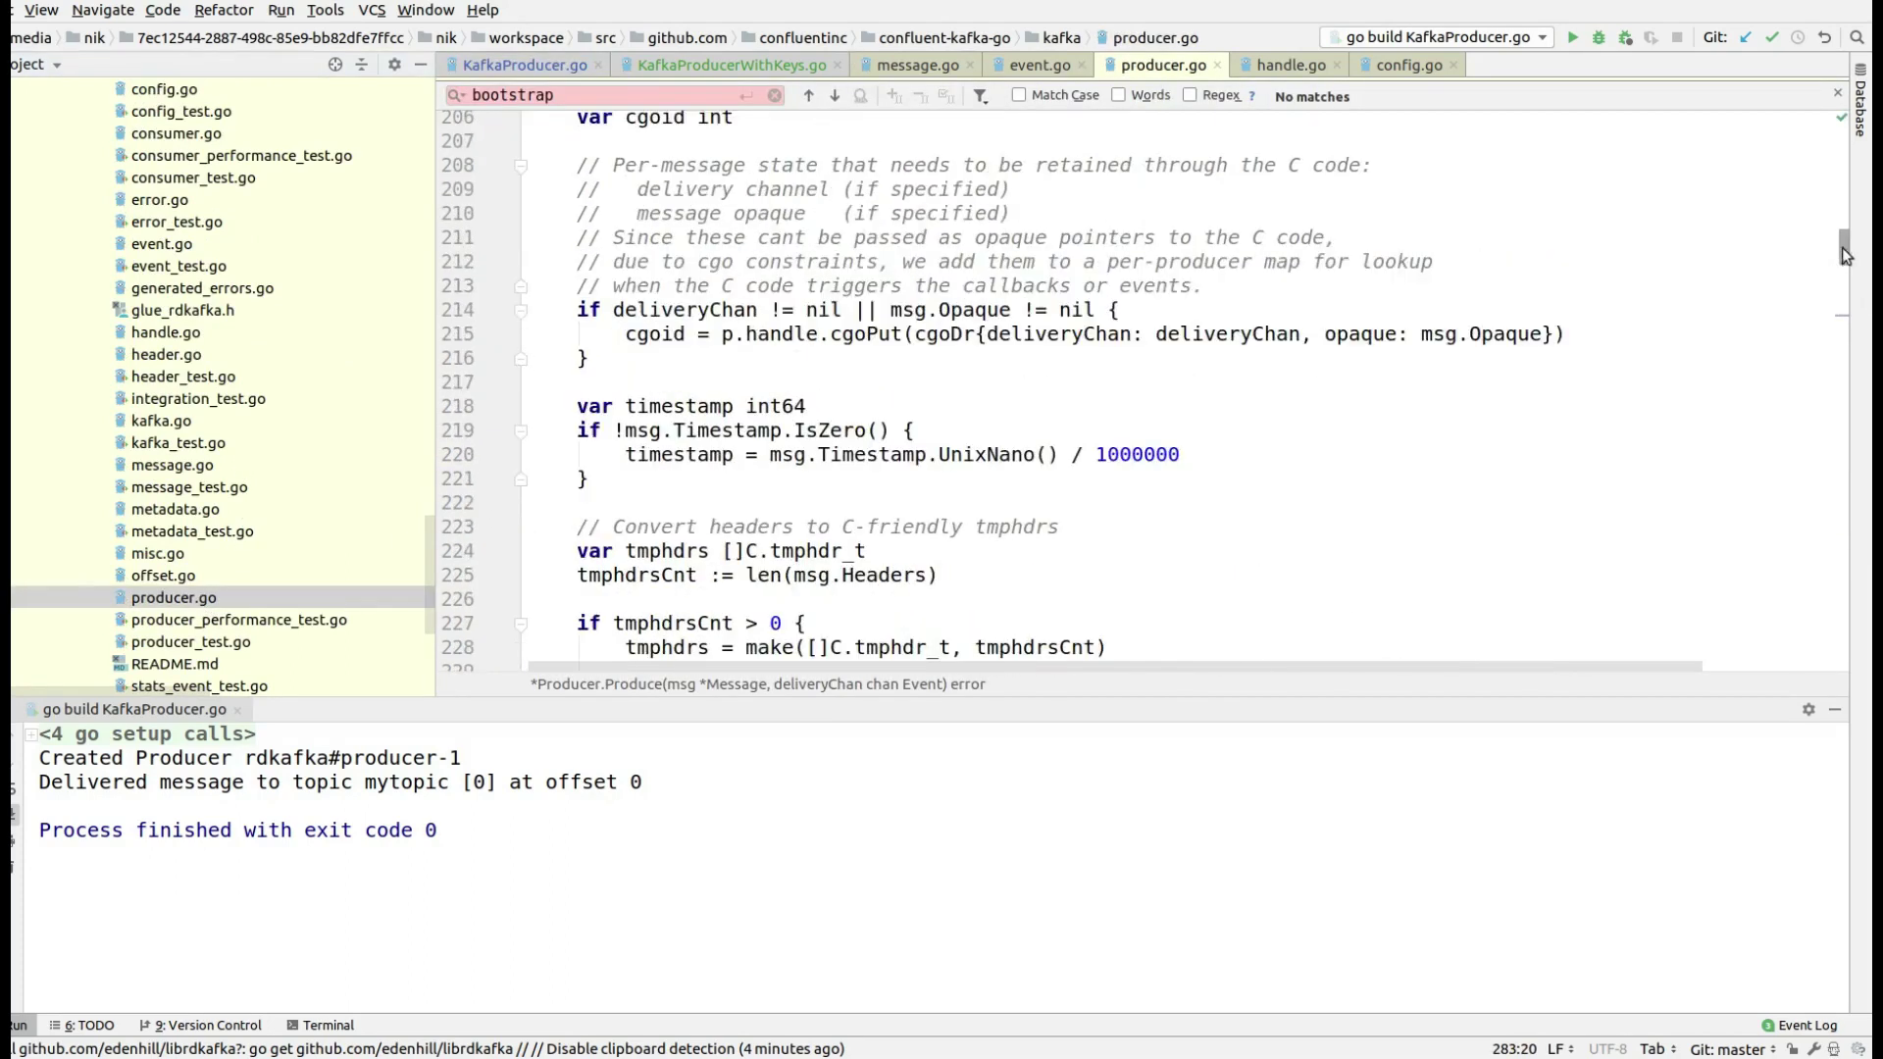
drag(1843, 253, 1824, 139)
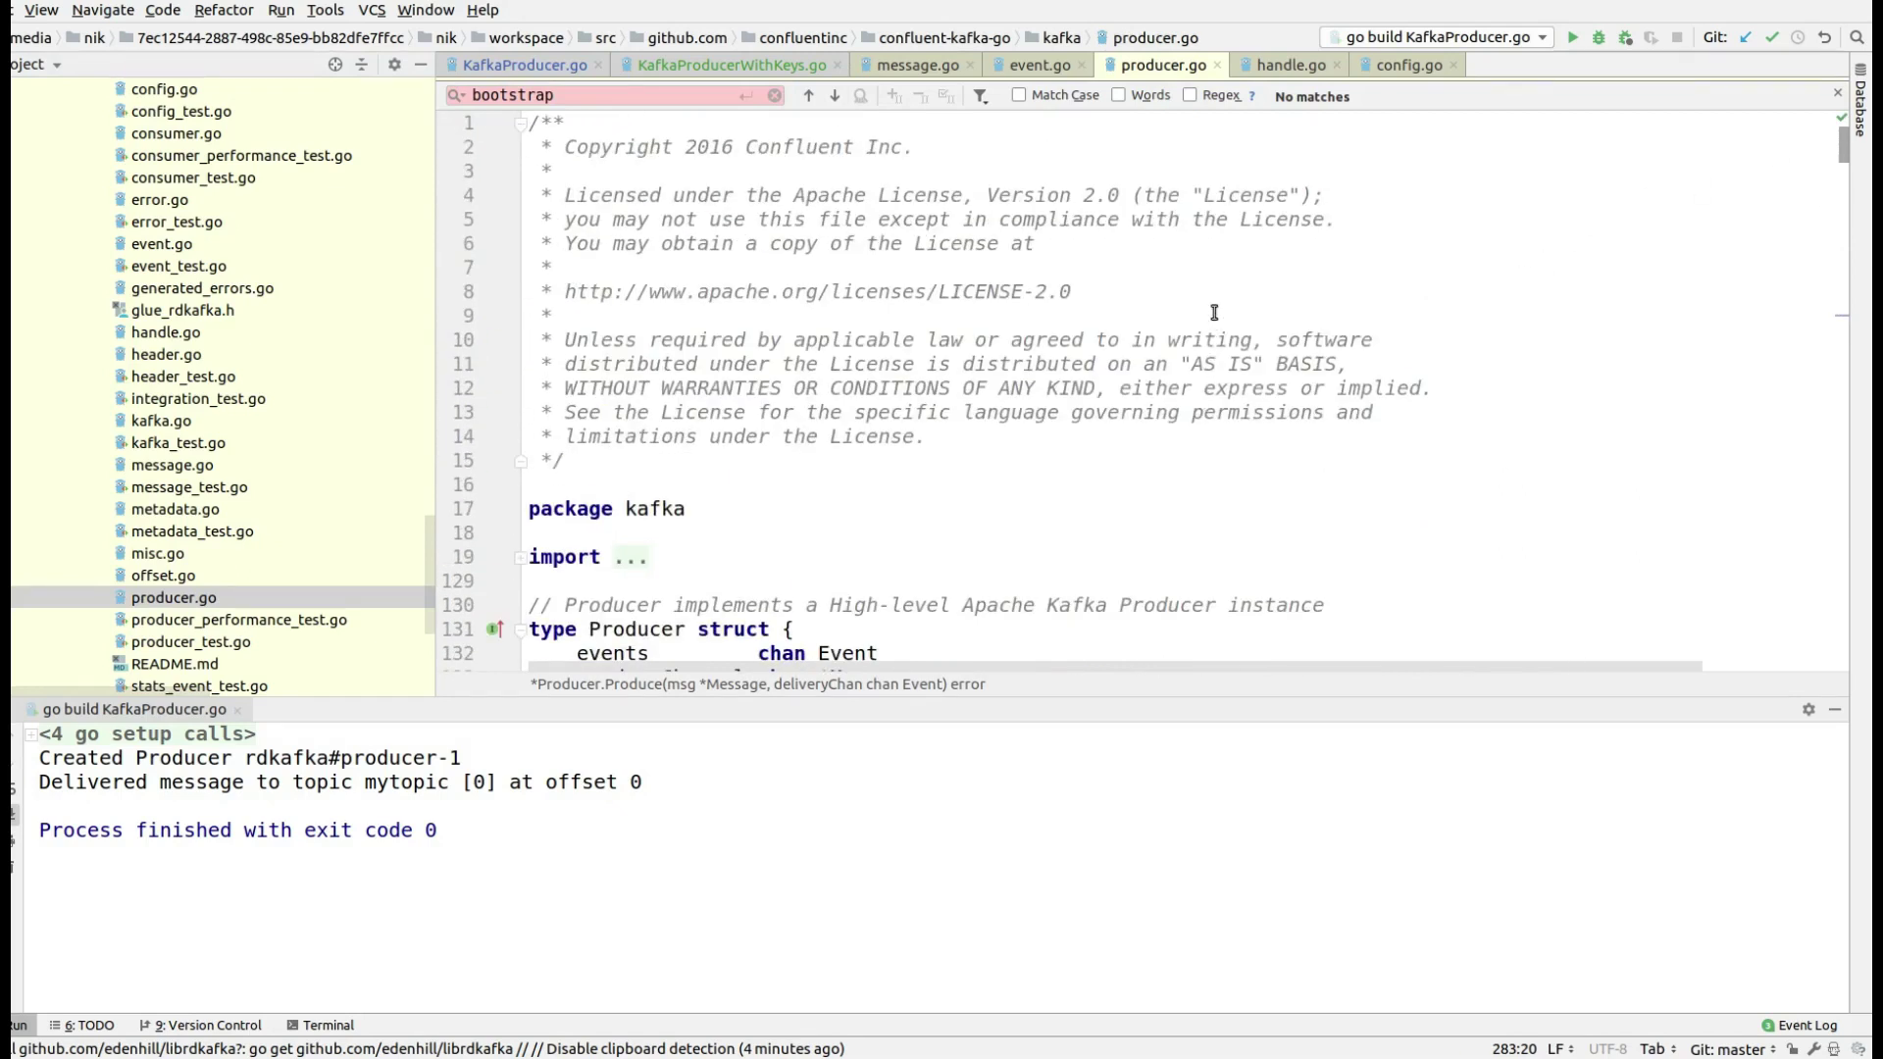
scroll(1214, 312, down, 4)
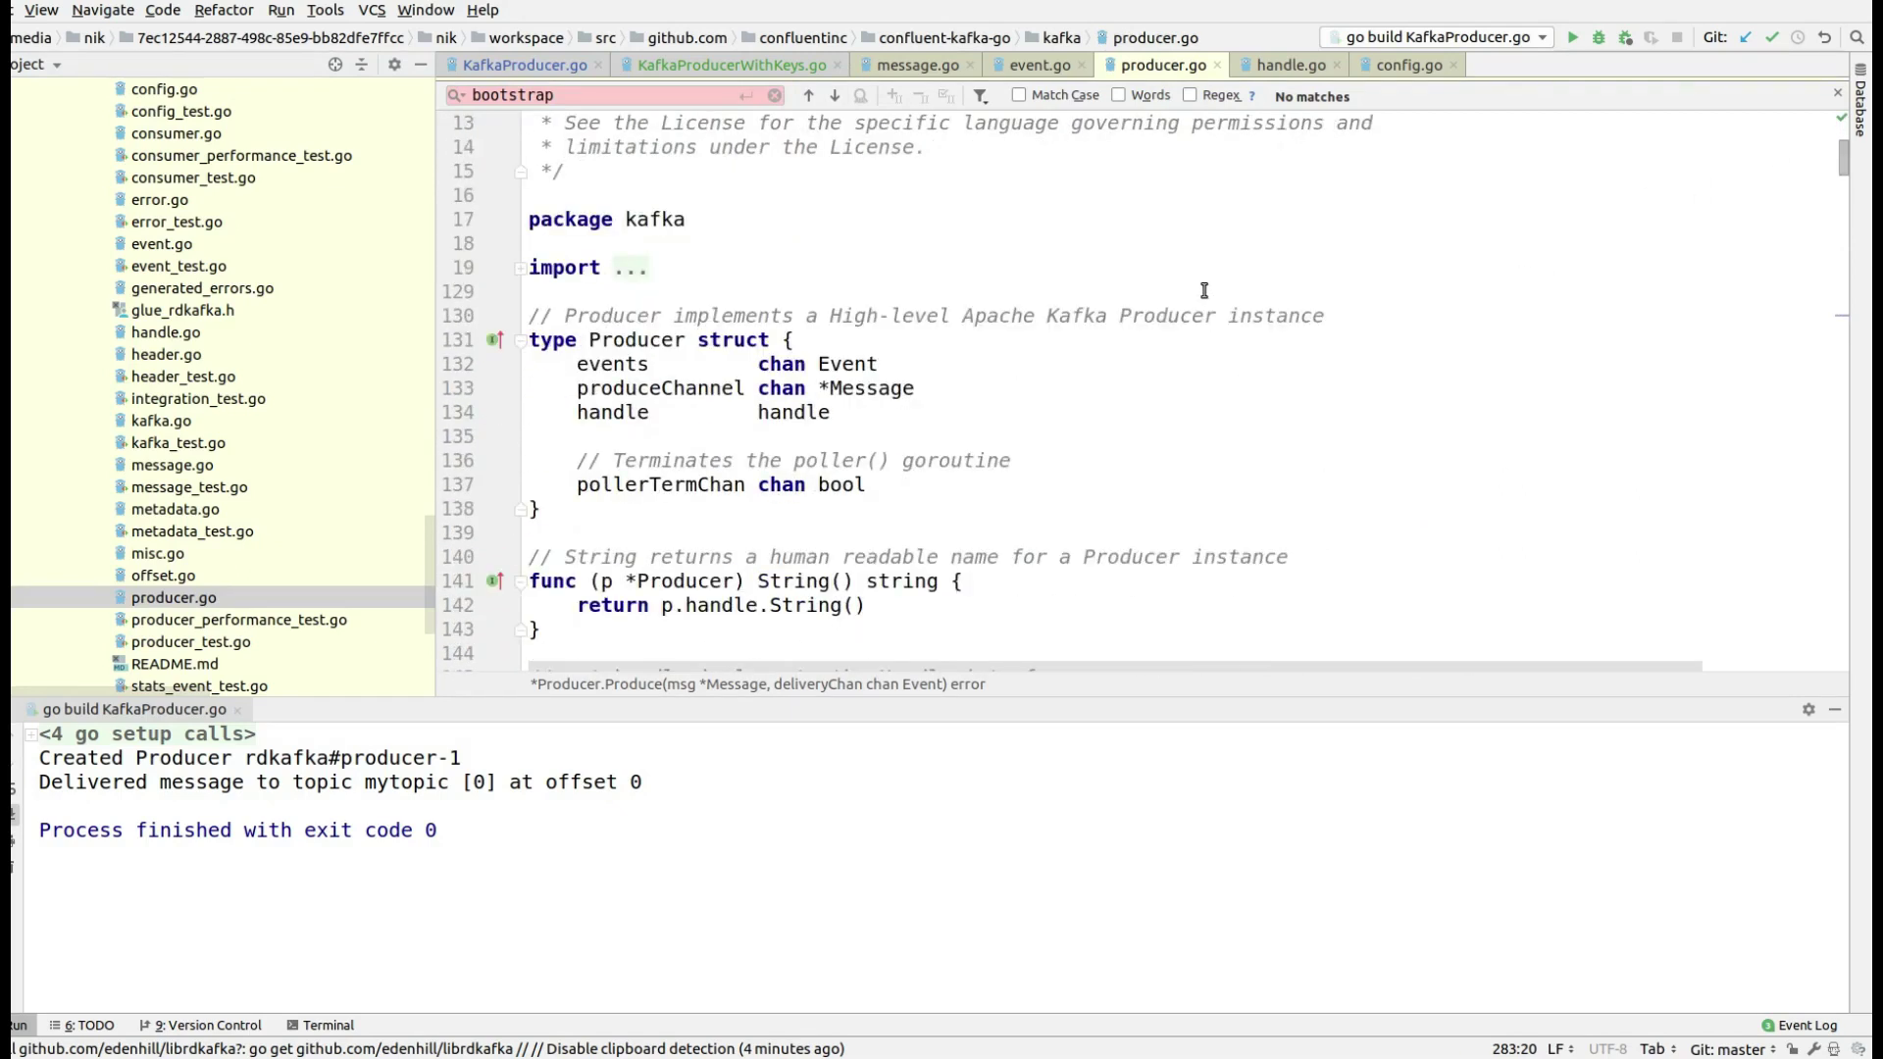